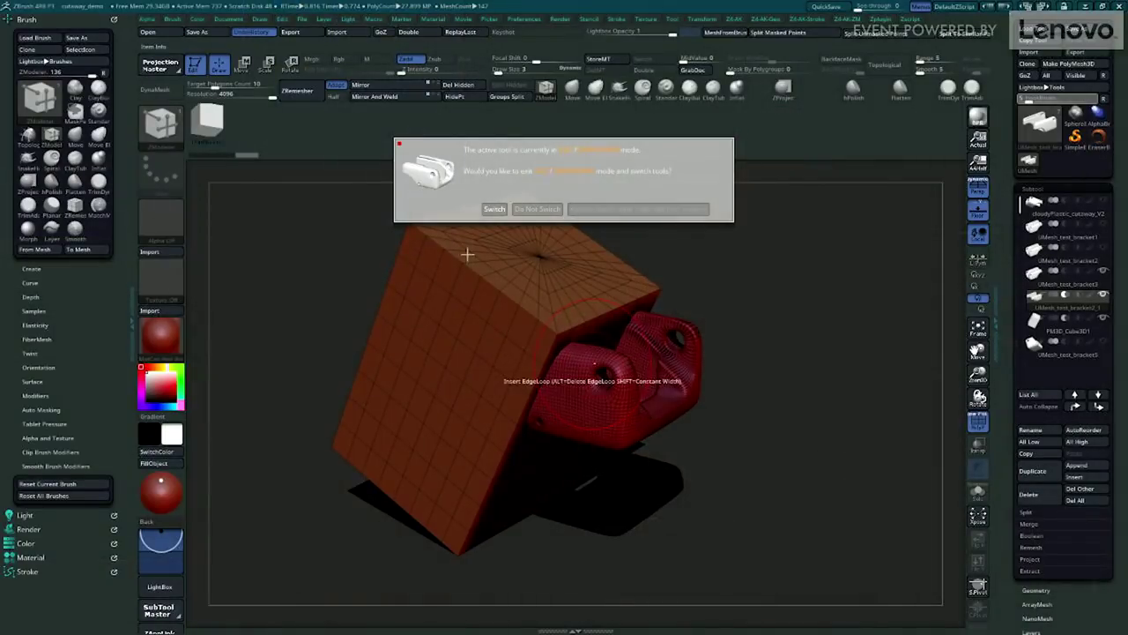
Step: Decline switching tools and fully initialize ZBrush, confirming the reset of all tools and document data
click(529, 210)
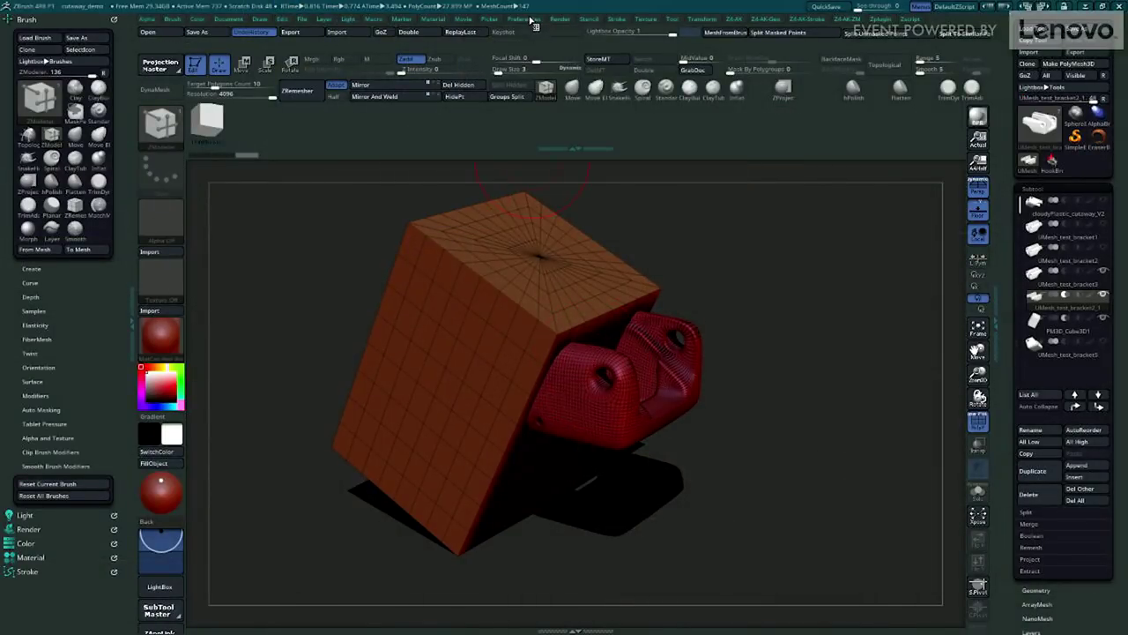
click(532, 19)
click(557, 41)
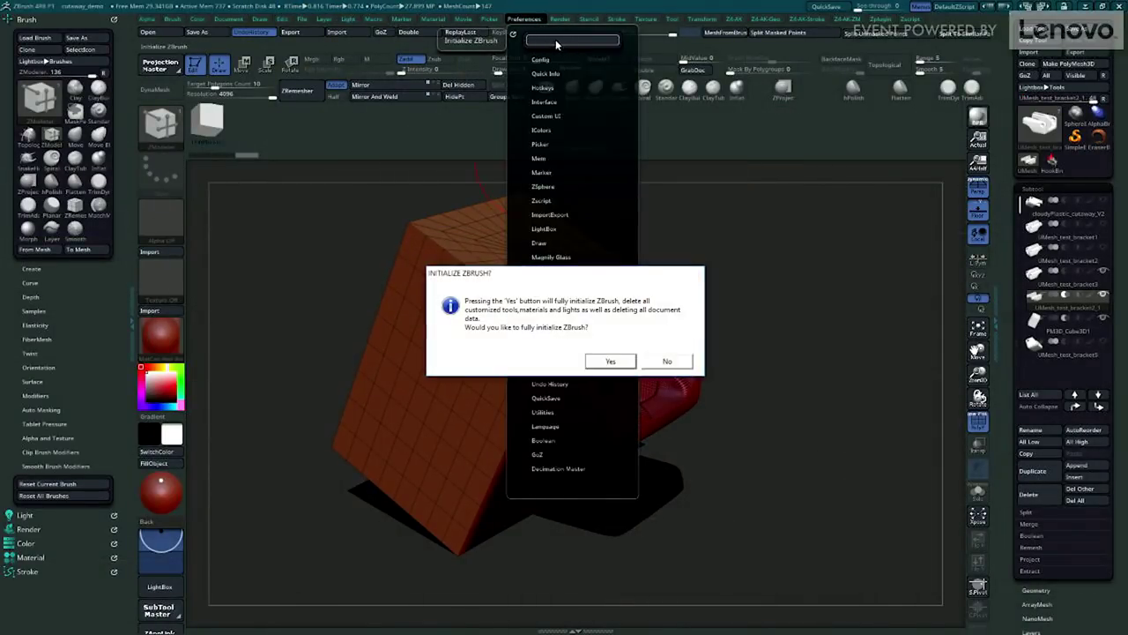
click(612, 362)
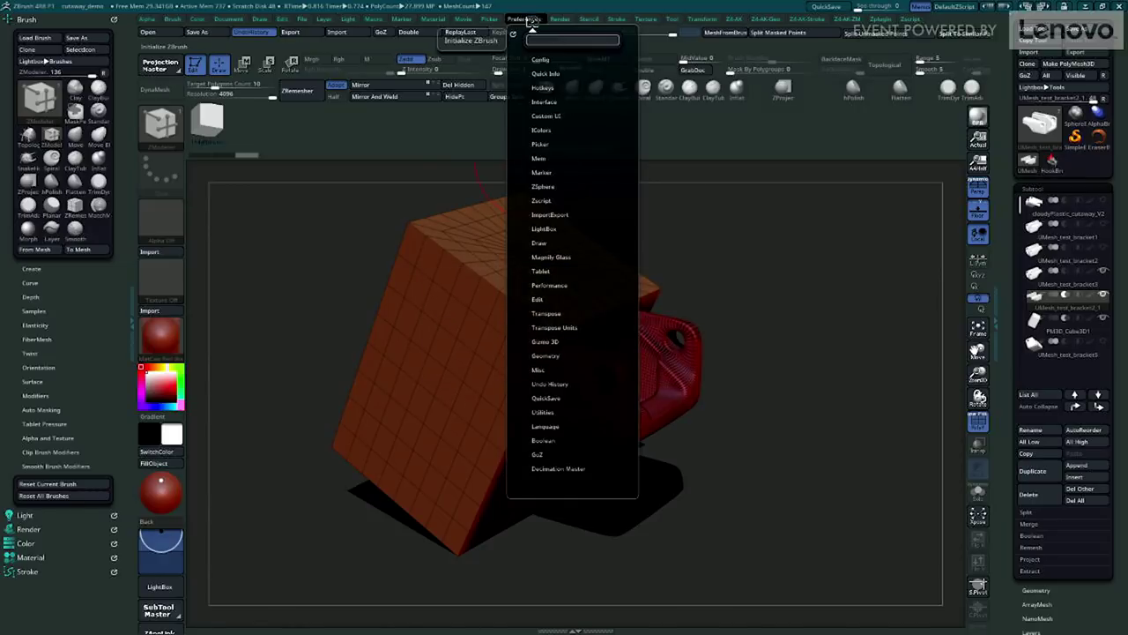
Step: Restore the standard ZBrush user interface from the configuration preferences
click(525, 20)
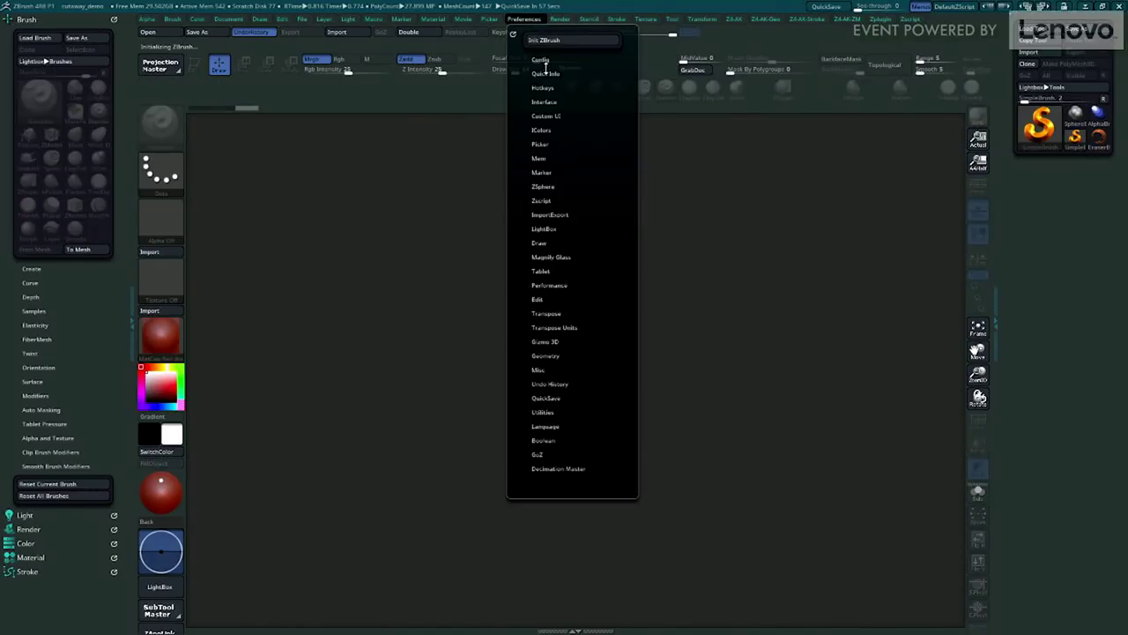
click(541, 58)
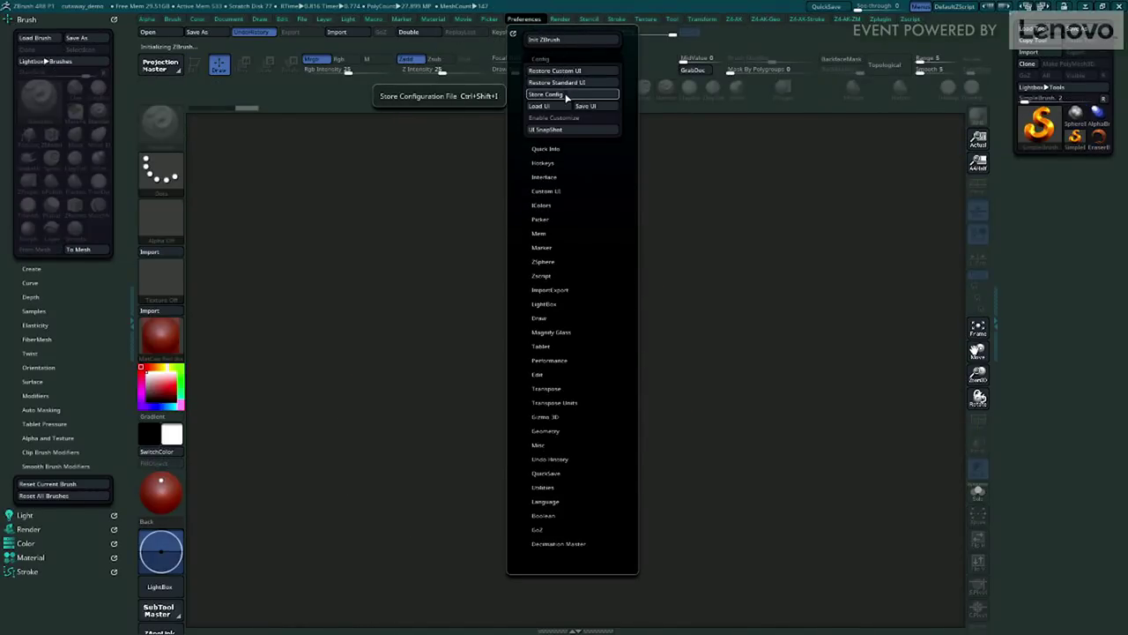
click(573, 83)
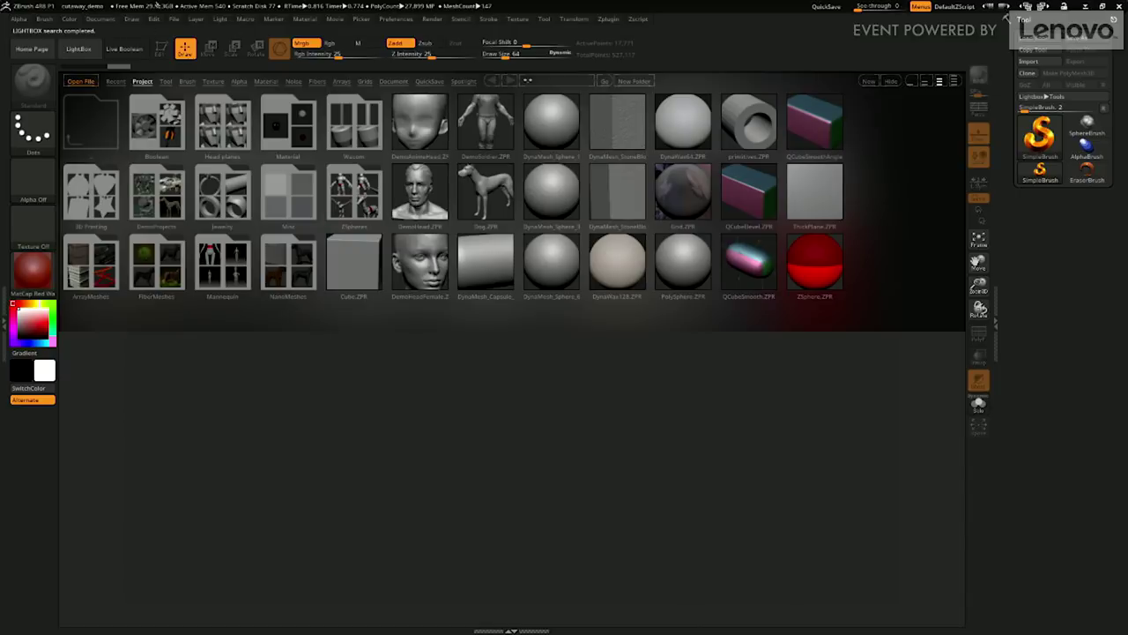
Step: Open the cutaway_demo project from the ZBrush_Presentation project folder
click(174, 19)
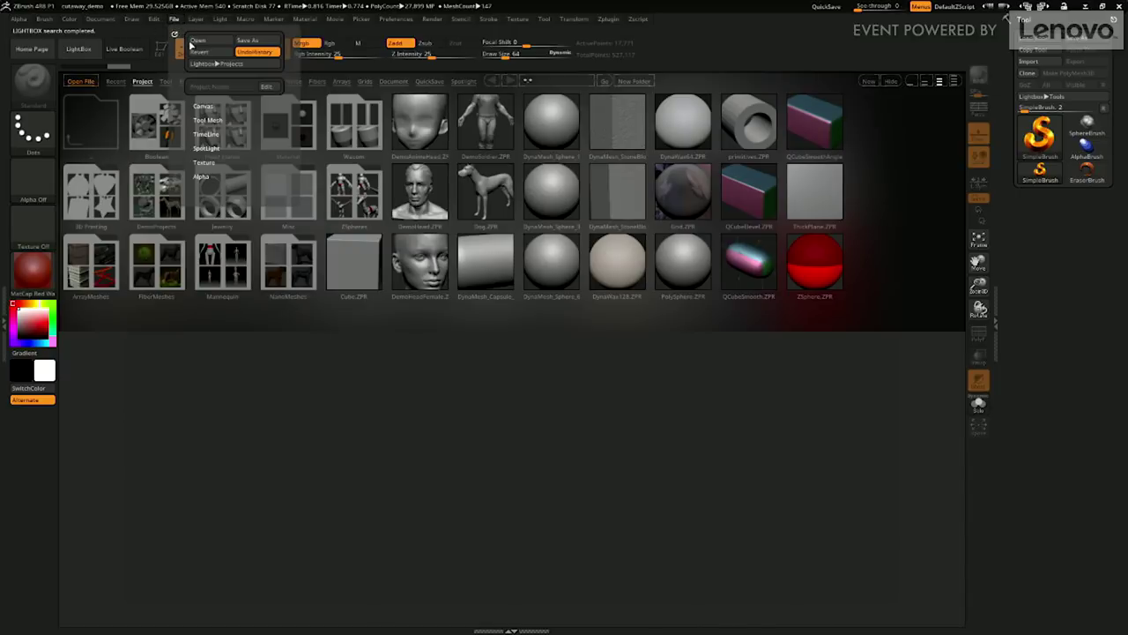
click(197, 43)
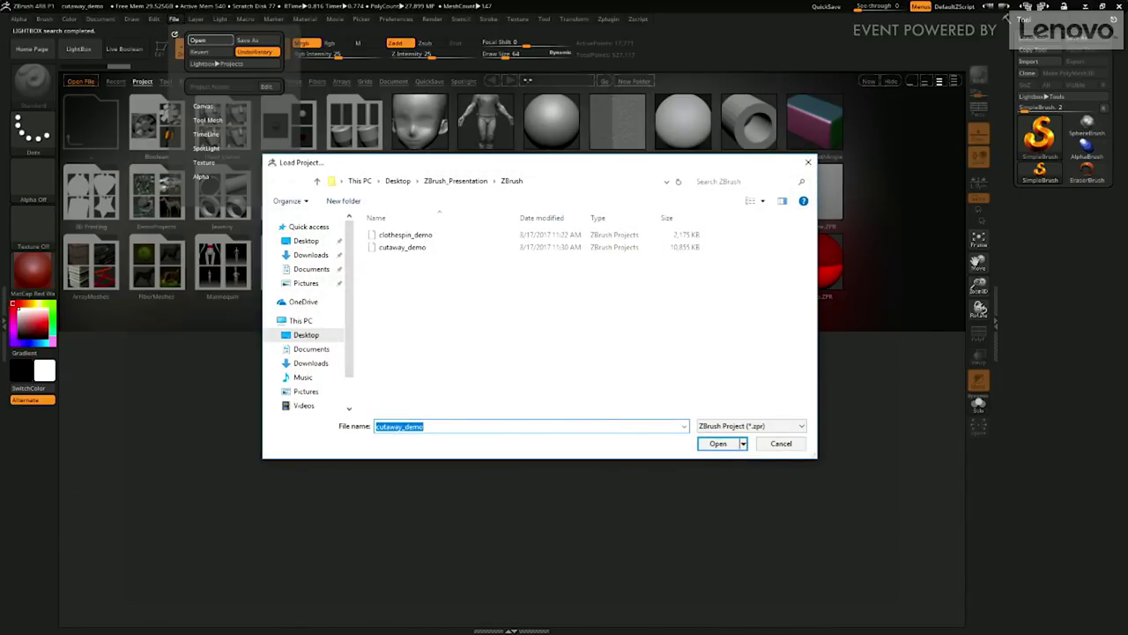
click(414, 235)
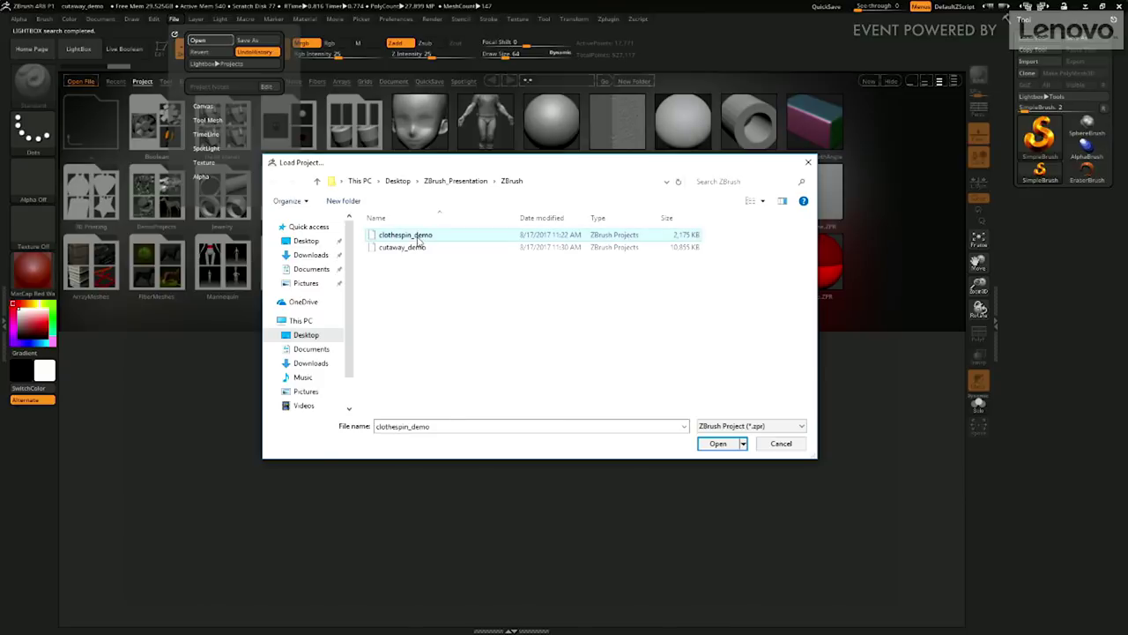
click(718, 445)
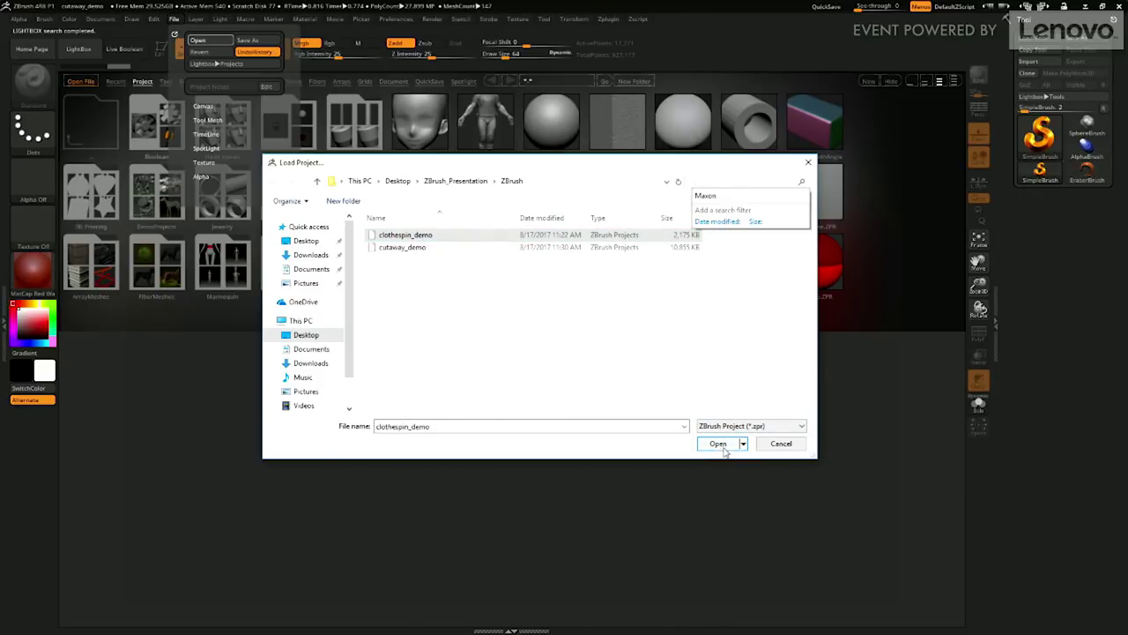
click(413, 247)
click(718, 443)
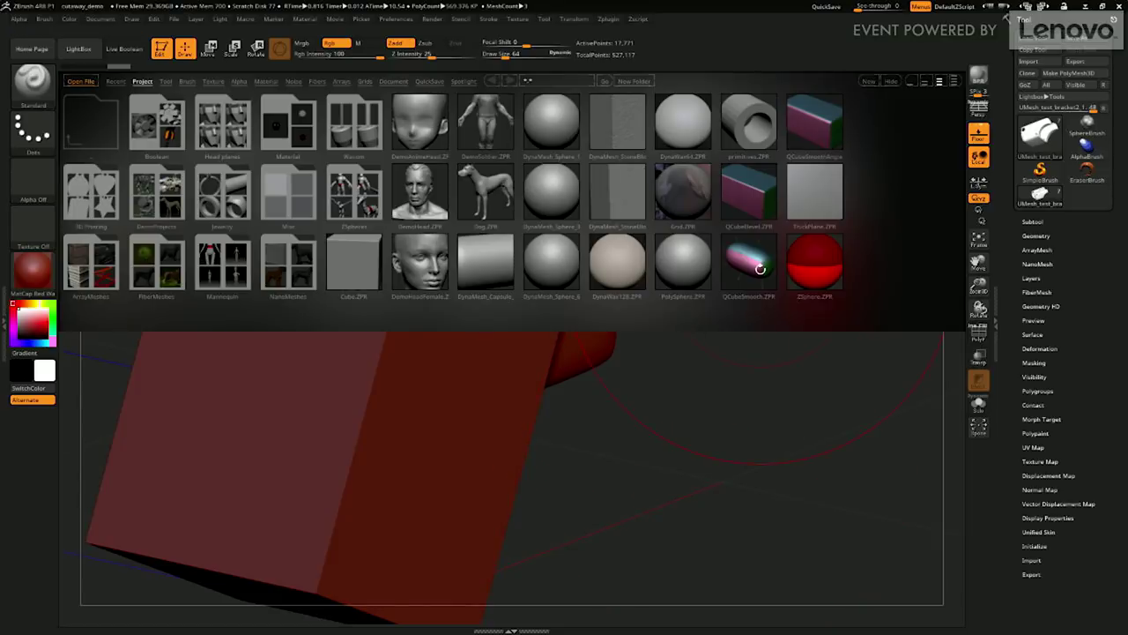
Step: Change the view rotation axis mode and make cloudyPlastic_cutaway_V2 the active subtool
click(980, 211)
mouse_move(736, 406)
mouse_down()
mouse_move(687, 413)
mouse_move(727, 417)
mouse_up()
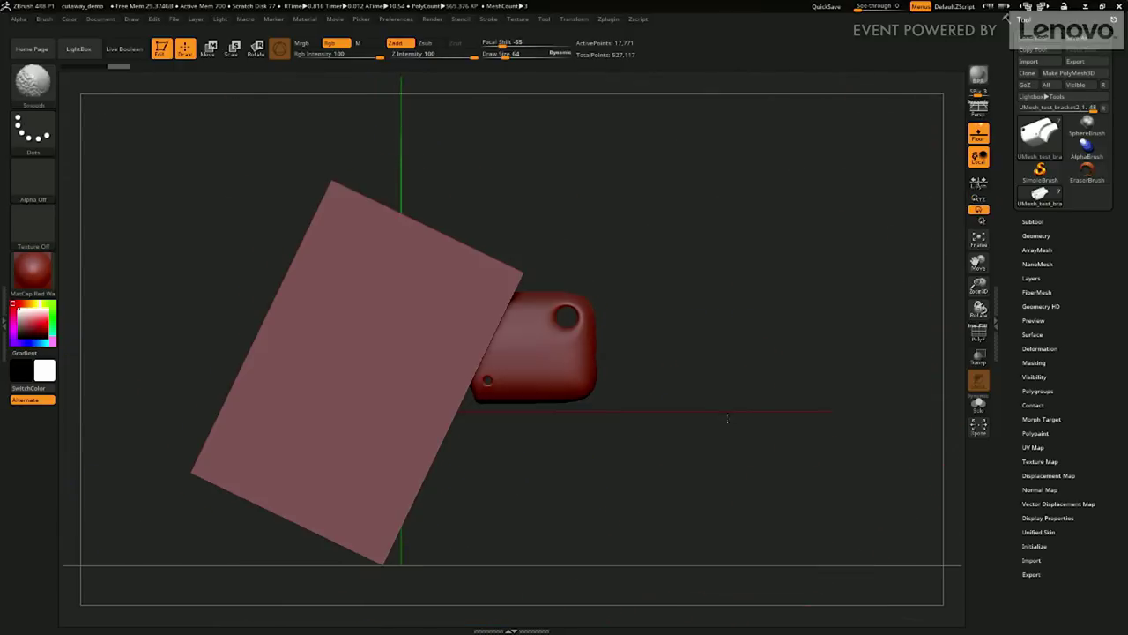
click(1044, 221)
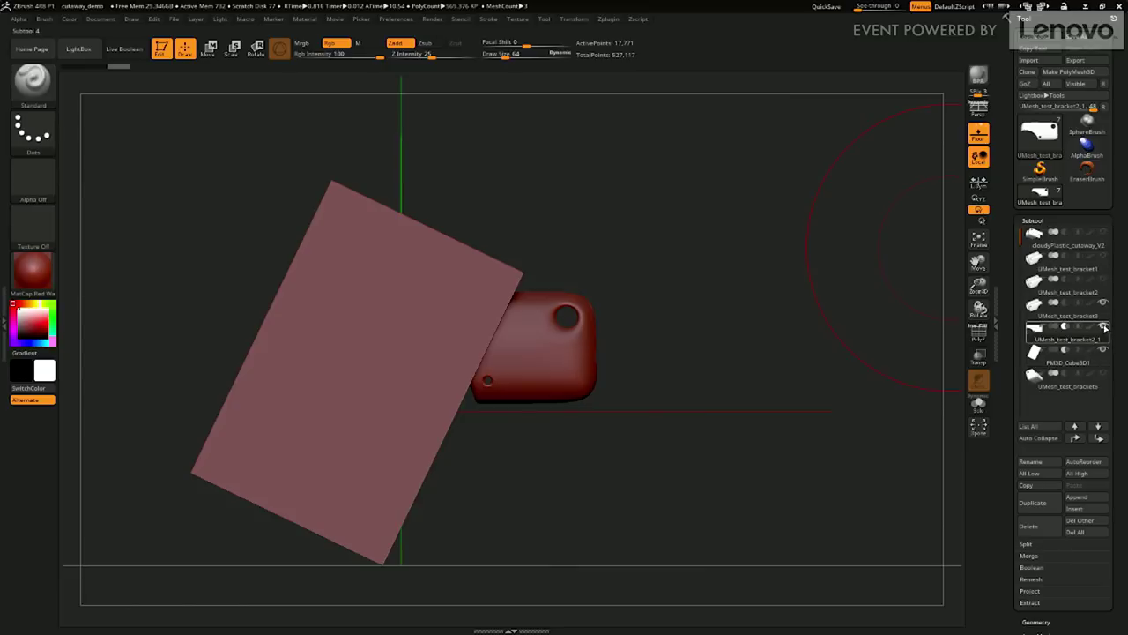
click(1040, 237)
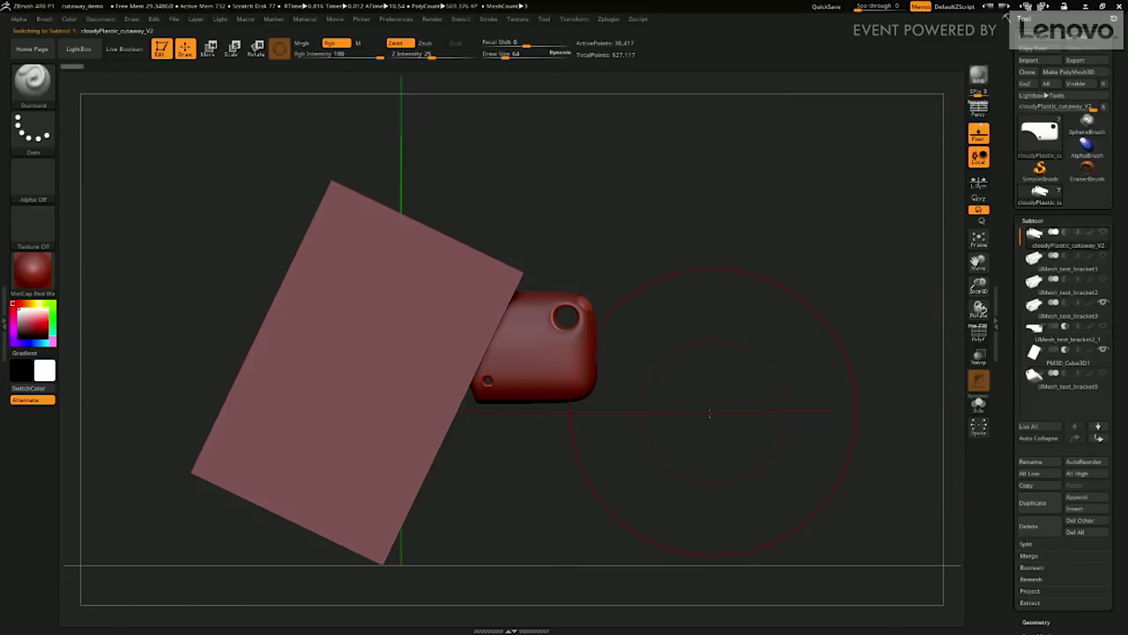
drag(713, 411, 671, 565)
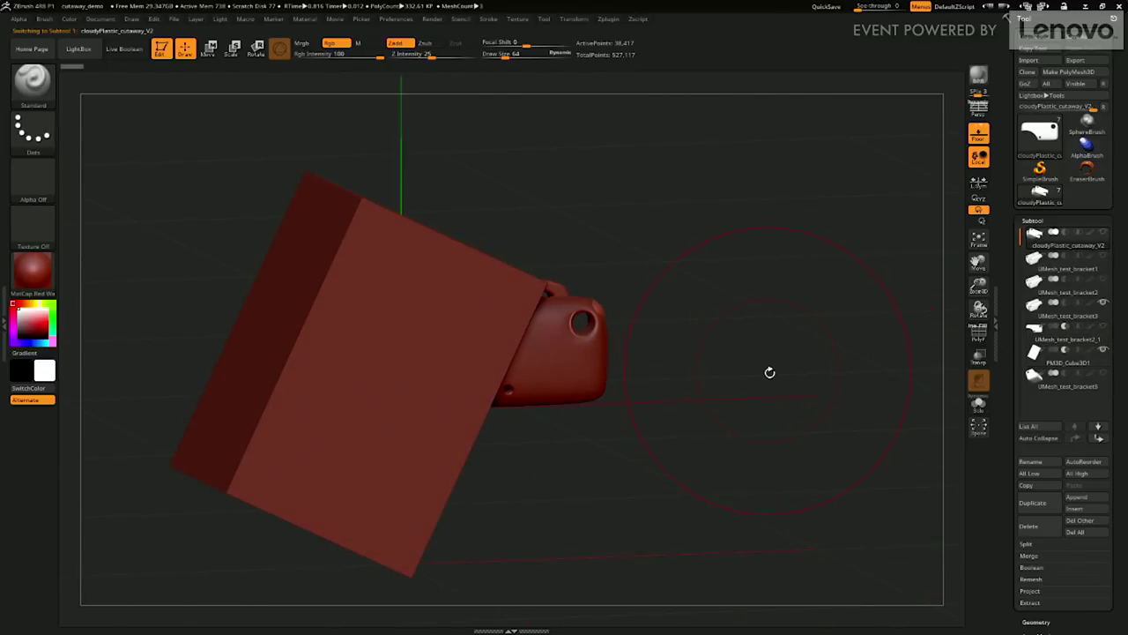
Step: Set the brush draw size to 25 and enable Allow Click To Solo in the edit preferences
key(s)
drag(776, 378, 688, 408)
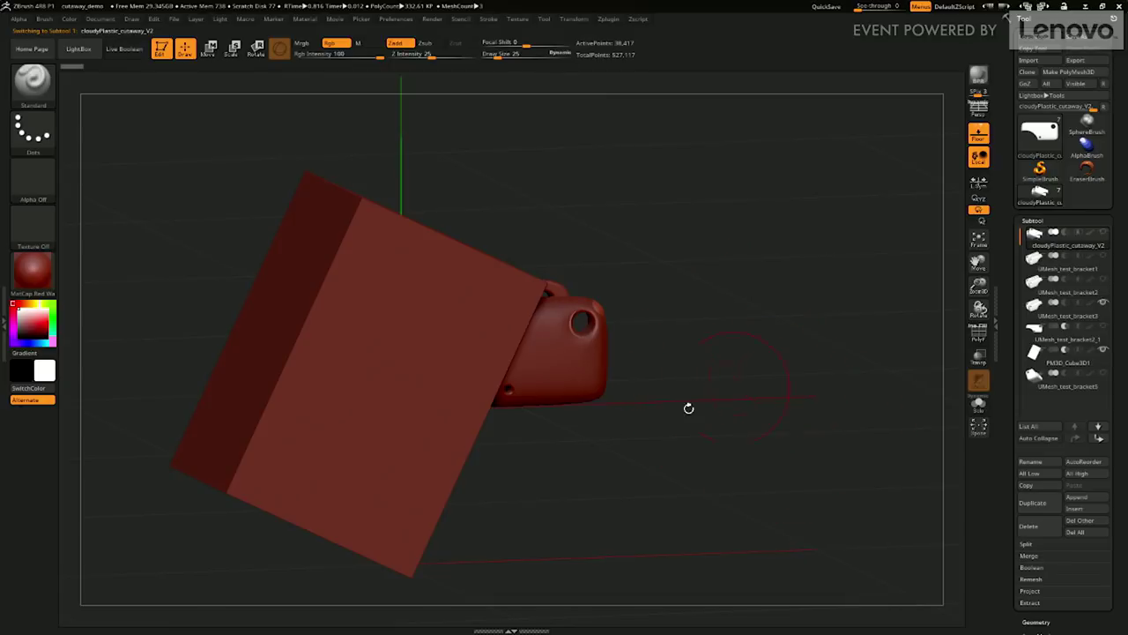
click(394, 19)
click(418, 298)
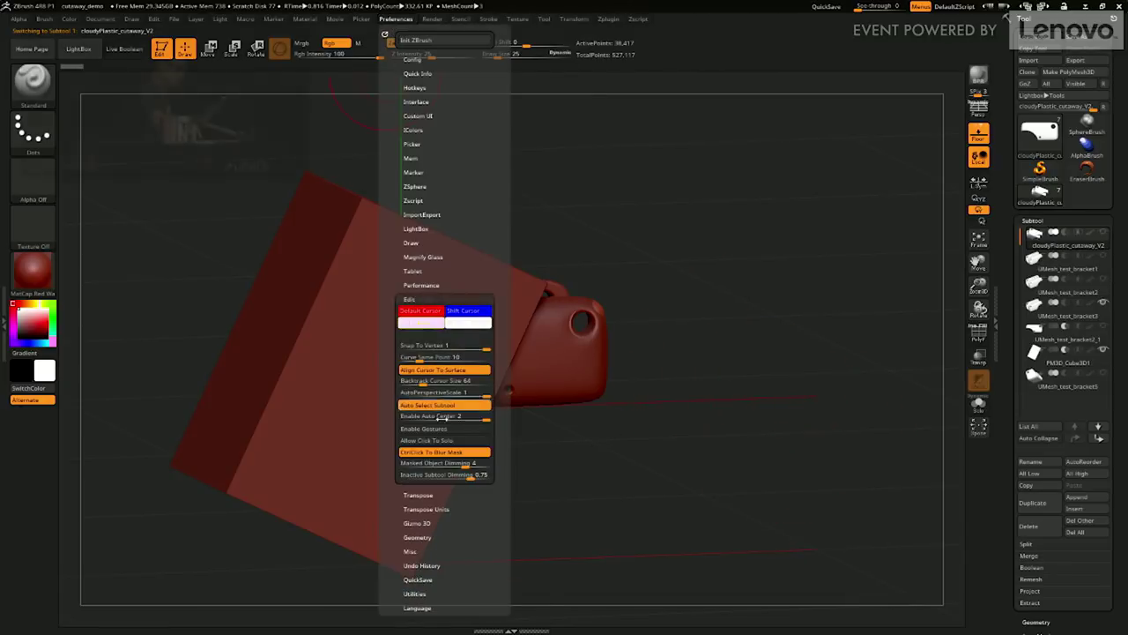
click(448, 441)
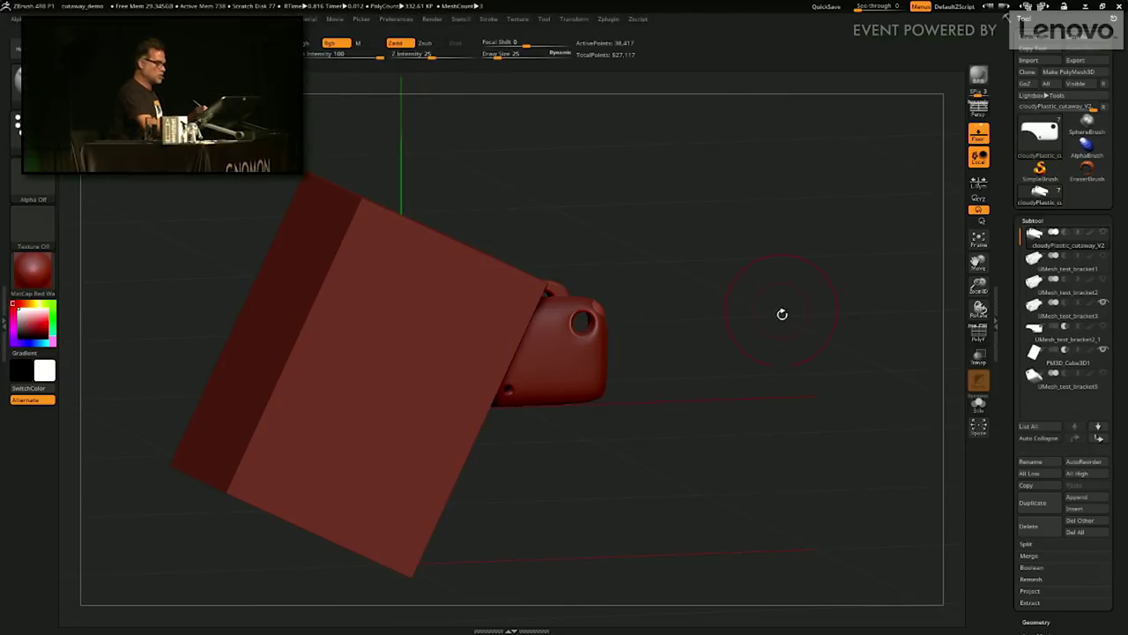
Step: Isolate the cloudyPlastic_cutaway_V2 subtool in solo view and inspect the bracket from an angle
click(780, 312)
drag(789, 344, 697, 458)
click(728, 393)
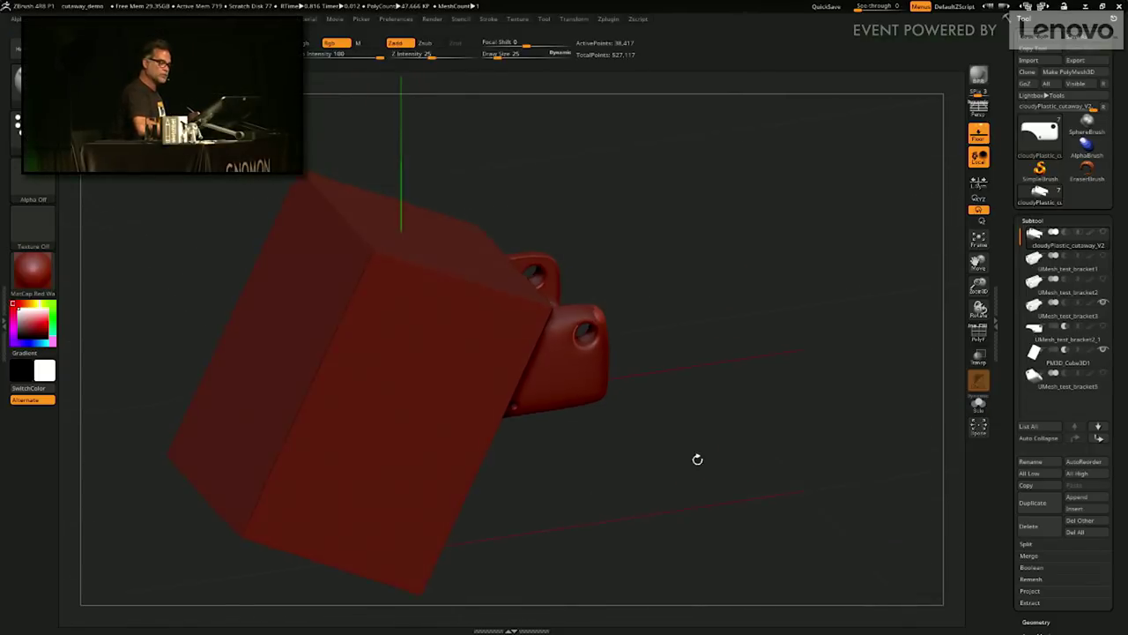
click(791, 400)
mouse_move(791, 400)
mouse_down()
mouse_move(758, 436)
mouse_move(780, 416)
mouse_up()
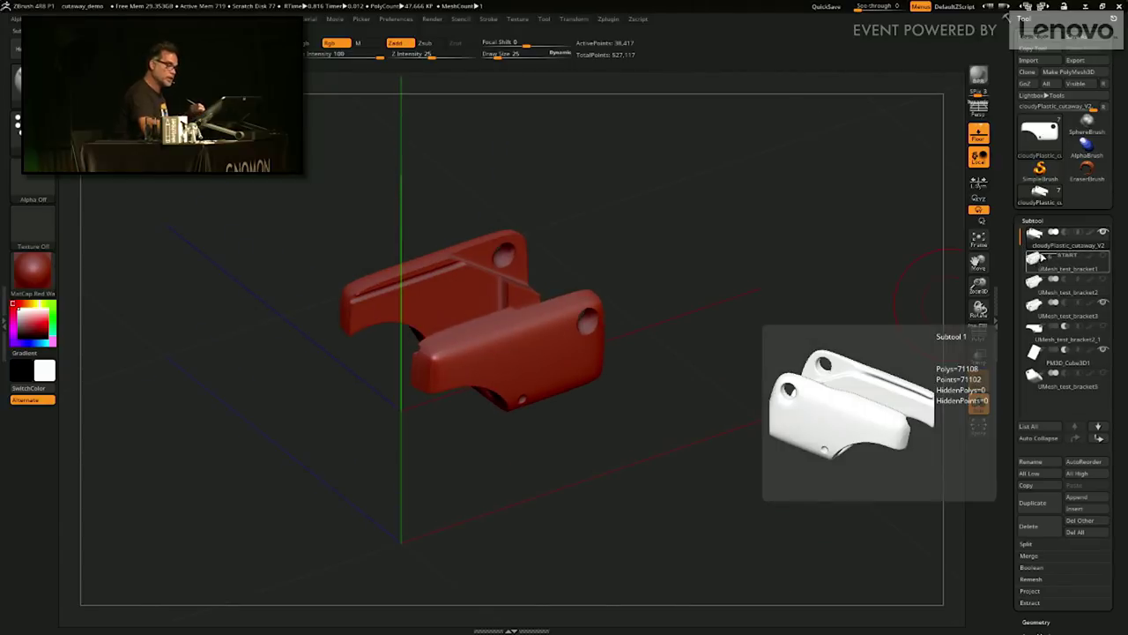
Step: Make UMesh_test_bracket3 the active subtool and display its polyframe wireframe to inspect the mesh
mouse_move(1040, 280)
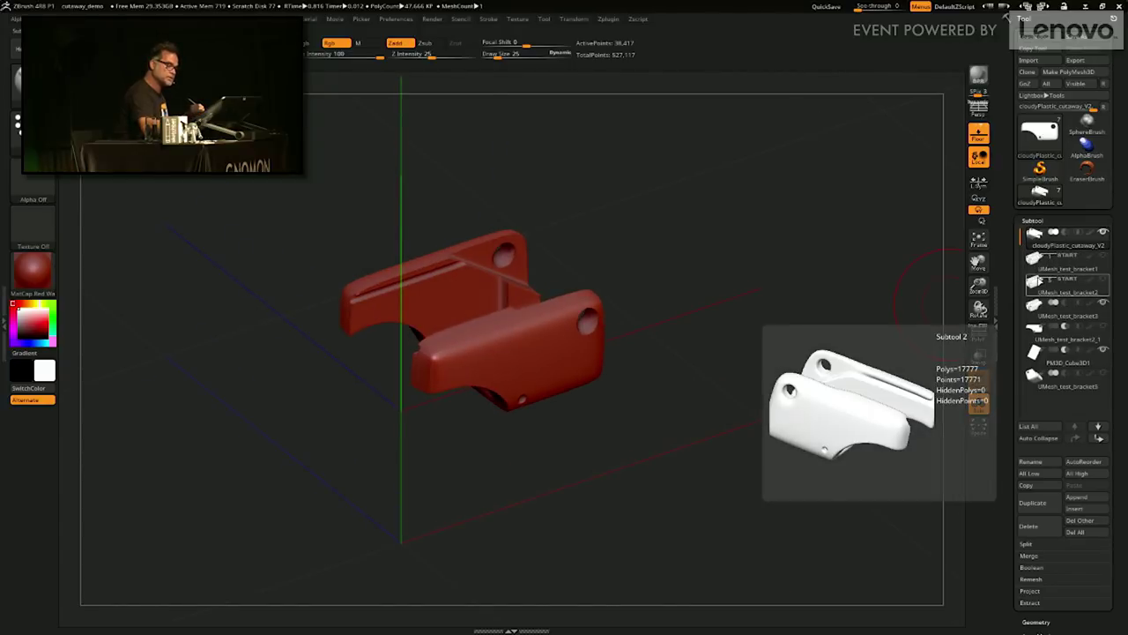
click(1038, 310)
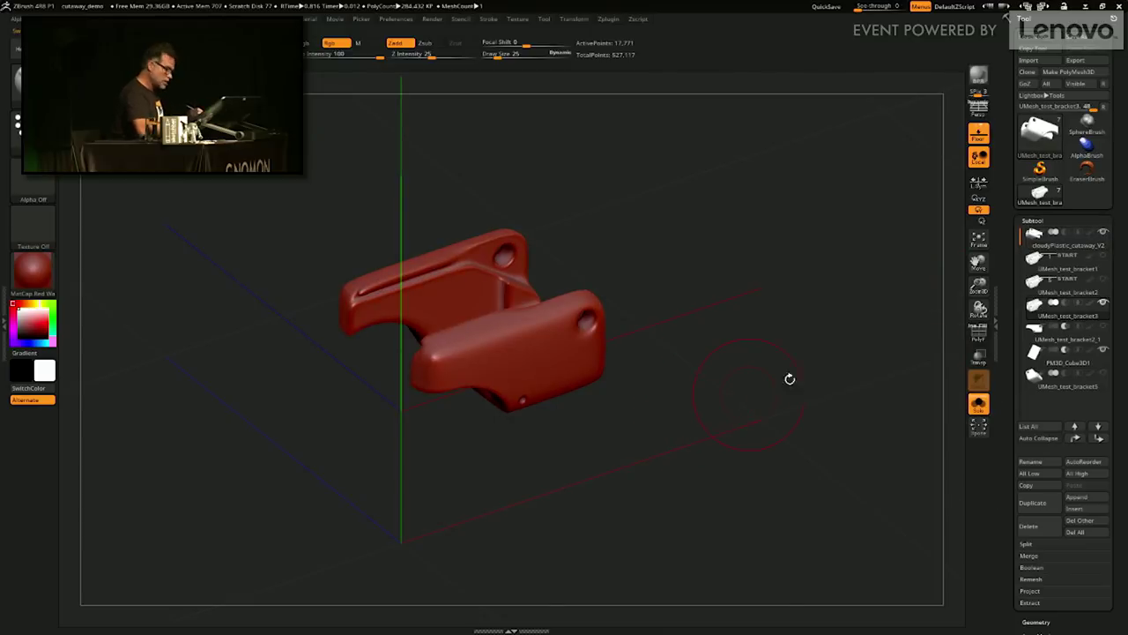
key(shift)
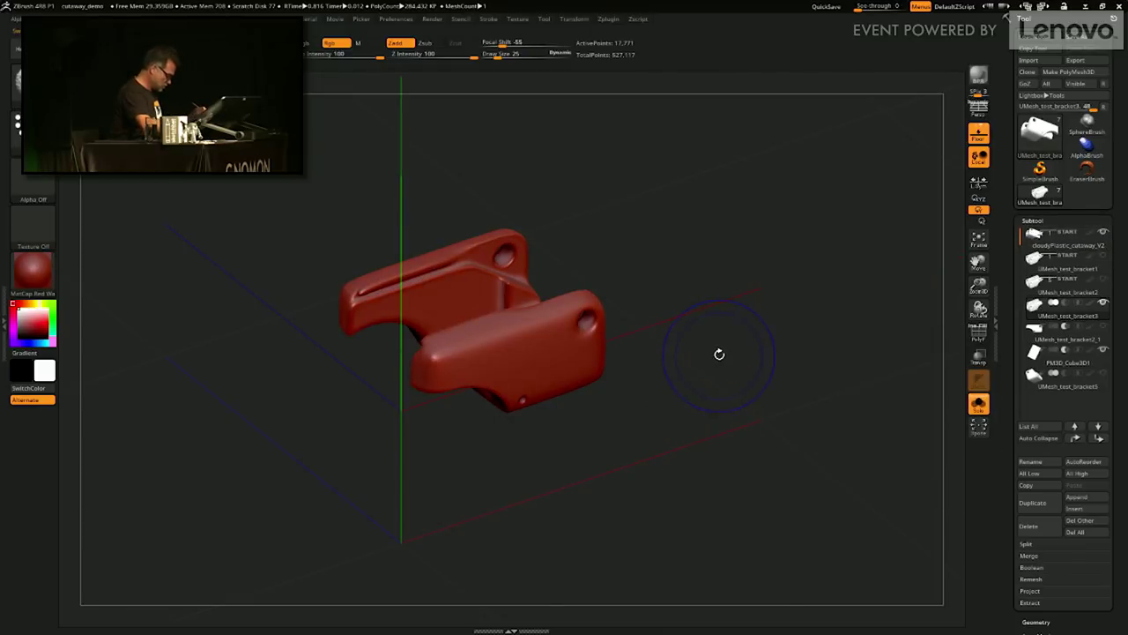
key(shift+f)
drag(692, 362, 775, 338)
key(super)
click(691, 363)
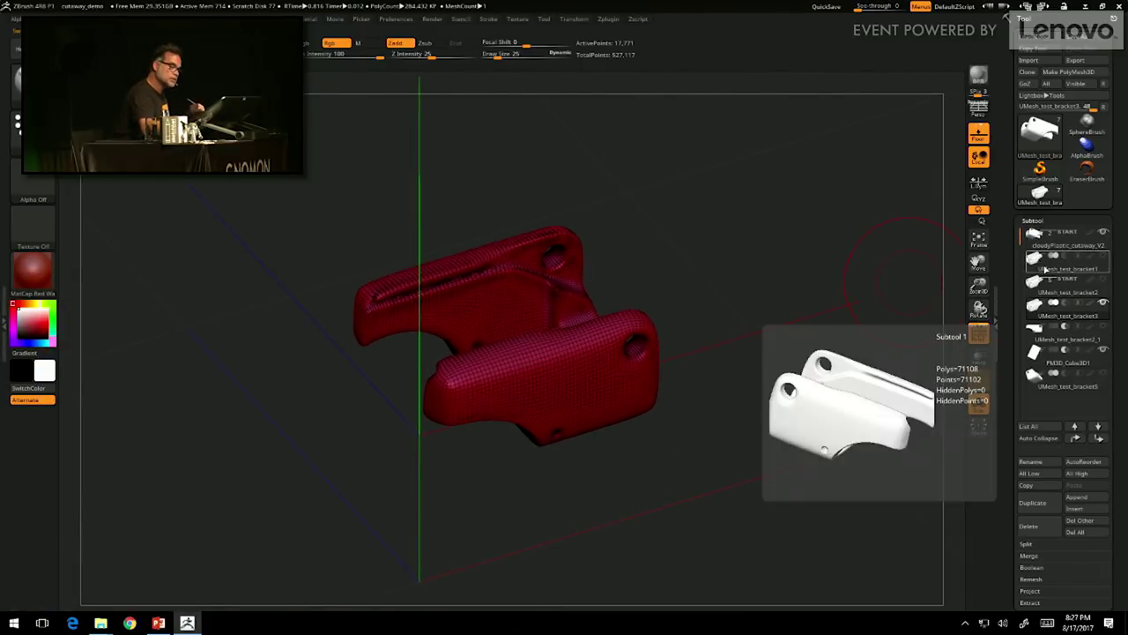
Step: Switch to the cloudyPlastic_cutaway_V2 subtool and isolate it to examine its wireframe and polygroups up close
click(978, 402)
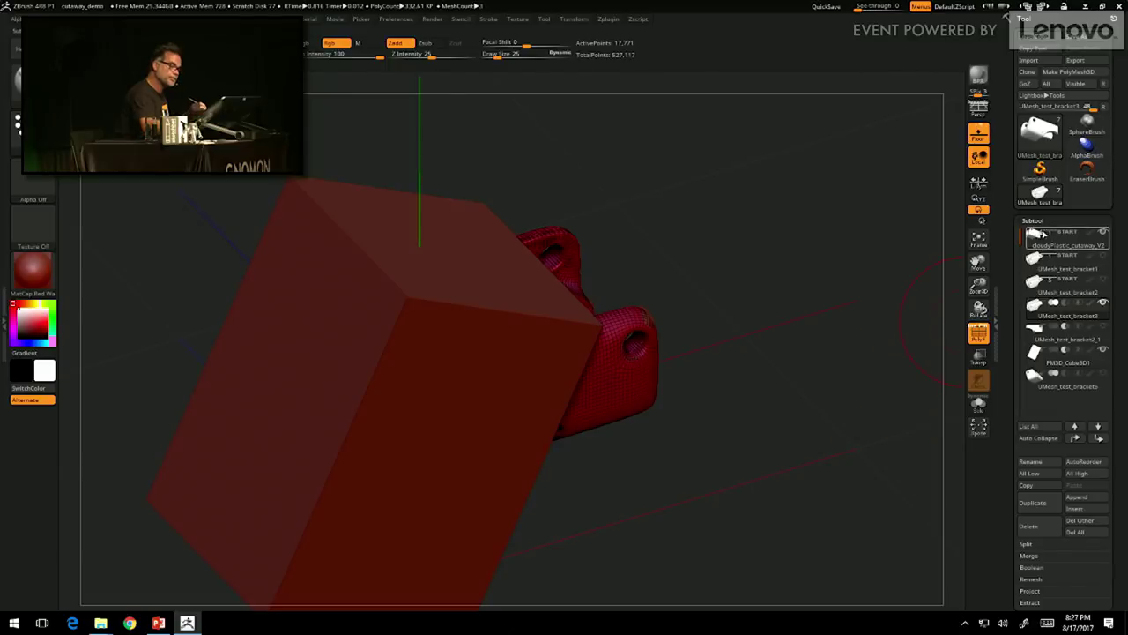
click(1048, 246)
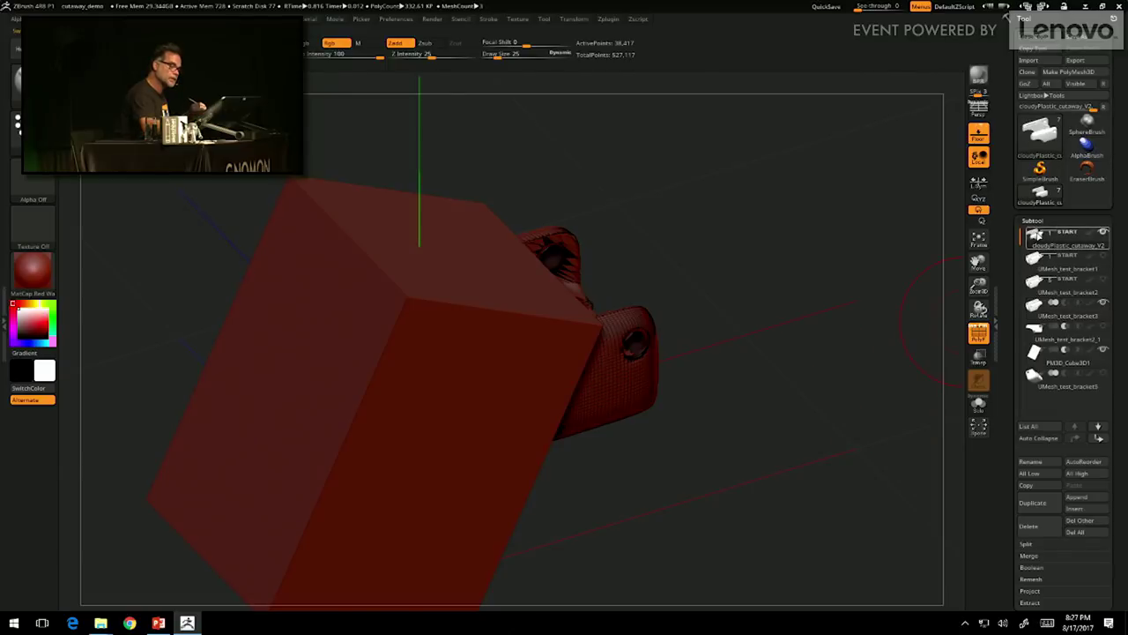
click(748, 356)
drag(741, 398, 829, 424)
drag(842, 271, 805, 278)
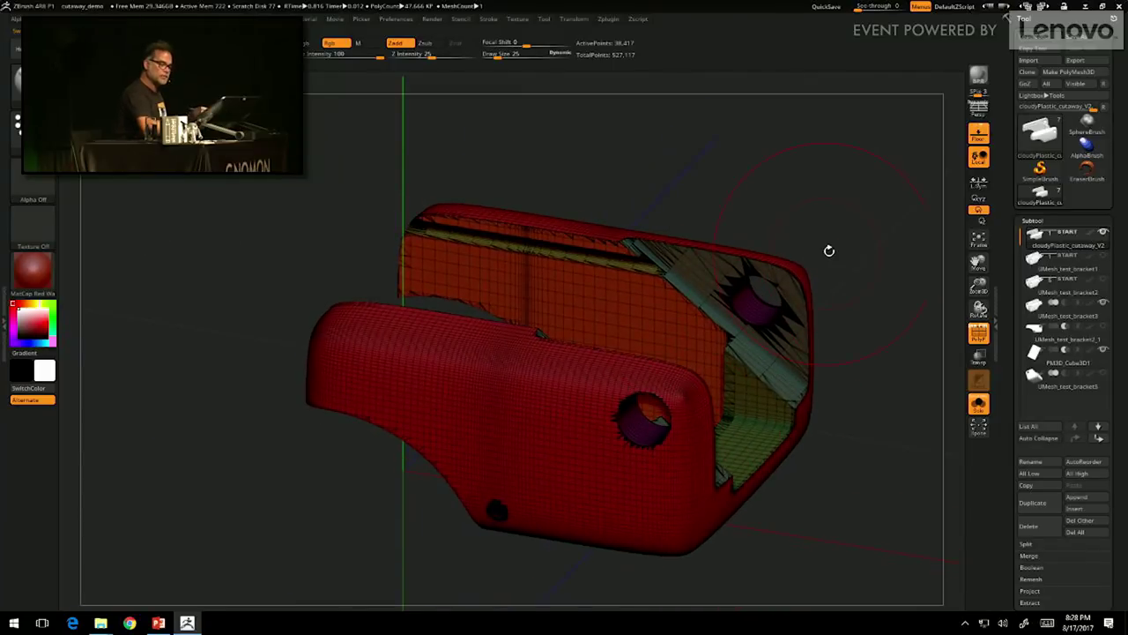
key(ctrl+shift+s)
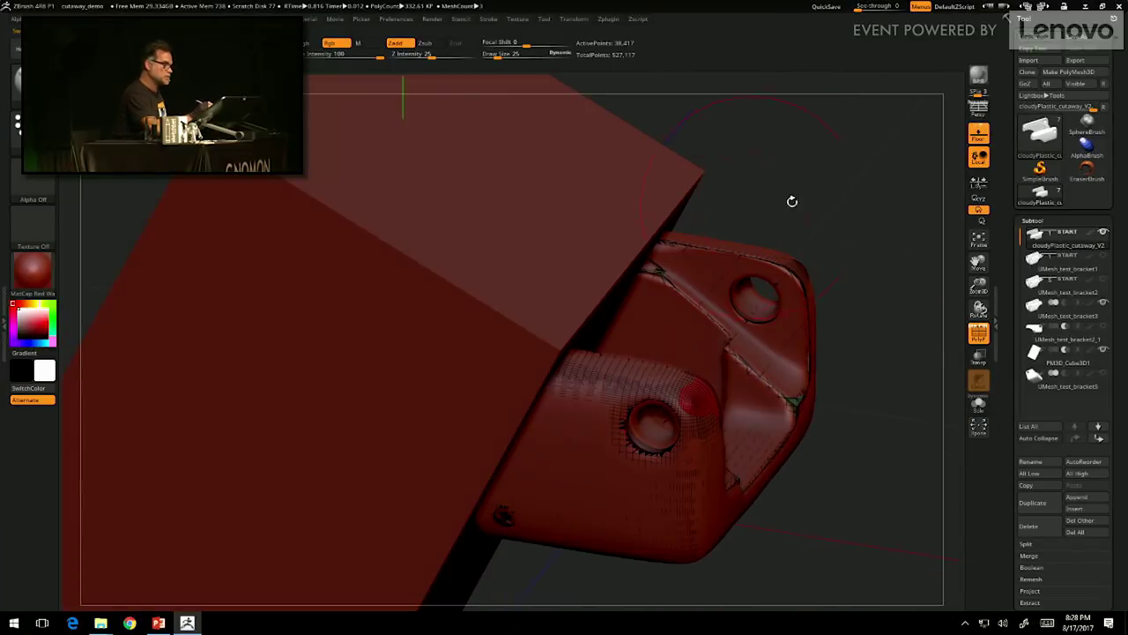
key(ctrl+shift+s)
drag(853, 272, 821, 335)
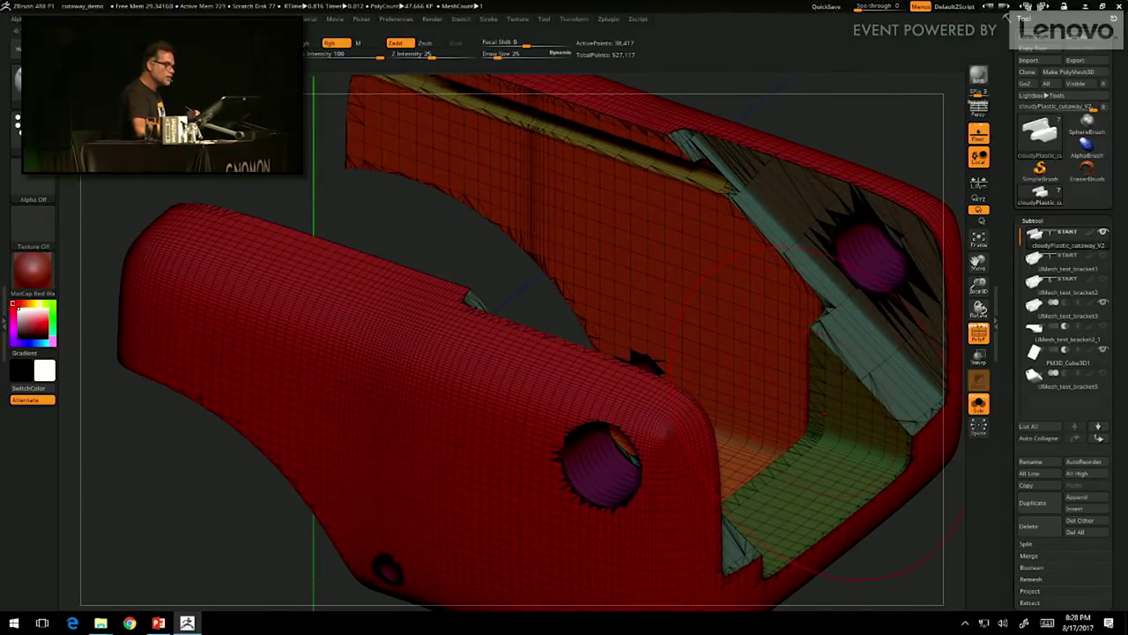
Step: Turn on dynamic subdivision for the cutaway bracket and hide its polyframe to inspect the smoothed surface
key(d)
click(584, 219)
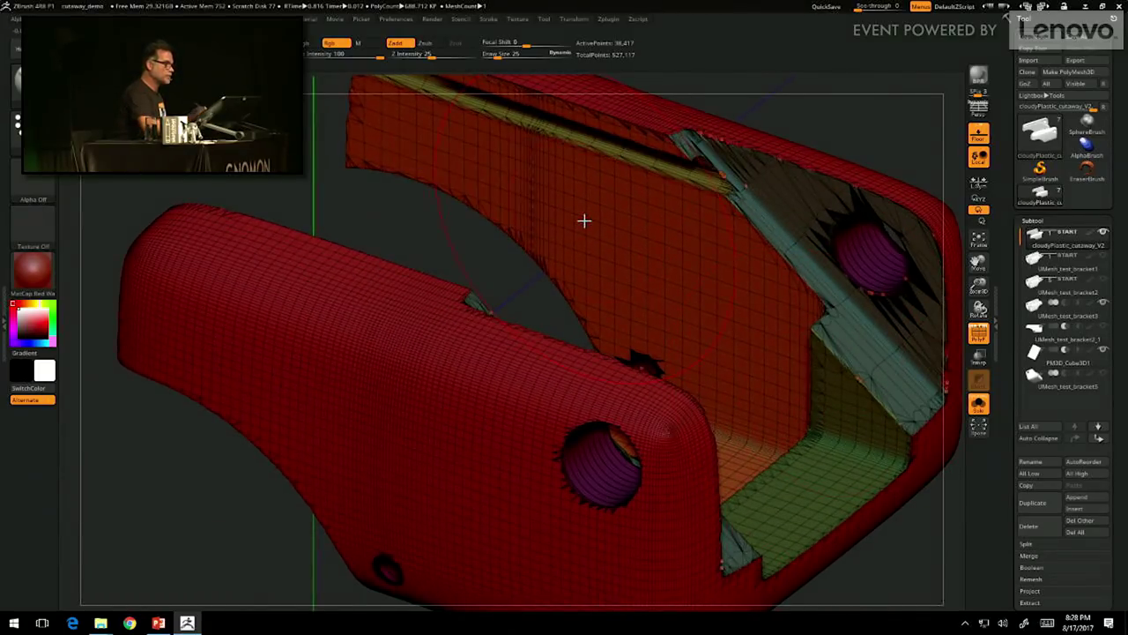
drag(867, 124, 861, 131)
key(shift+f)
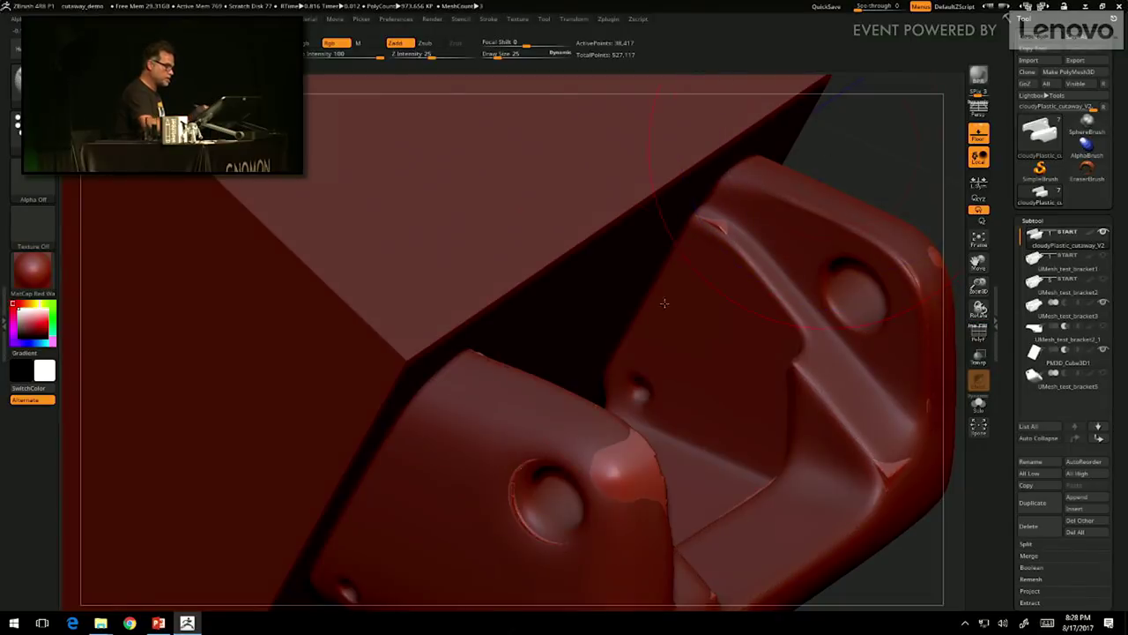
click(873, 144)
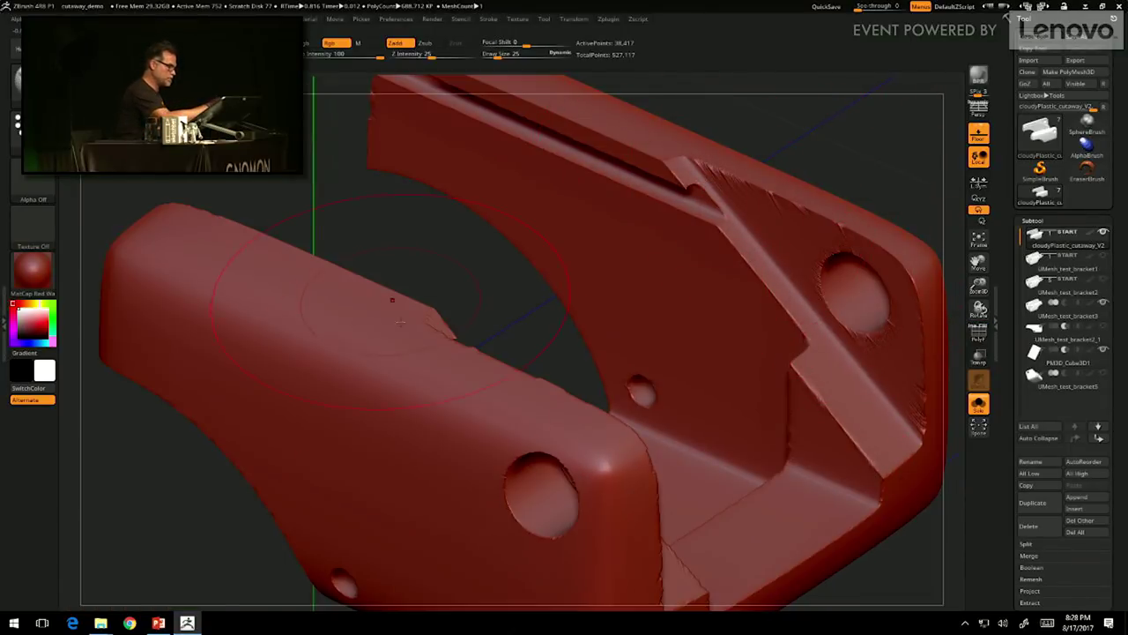
drag(701, 114, 960, 169)
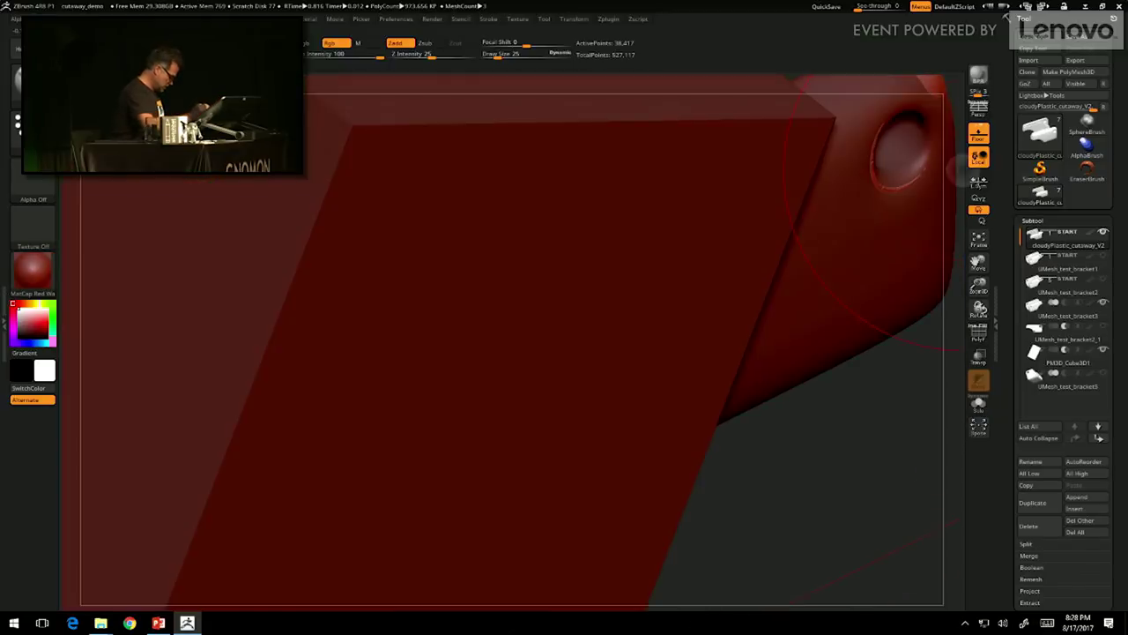
Step: Make UMesh_test_bracket1 the active subtool and isolate it in solo view
key(super)
key(super)
alt+drag(851, 433, 702, 446)
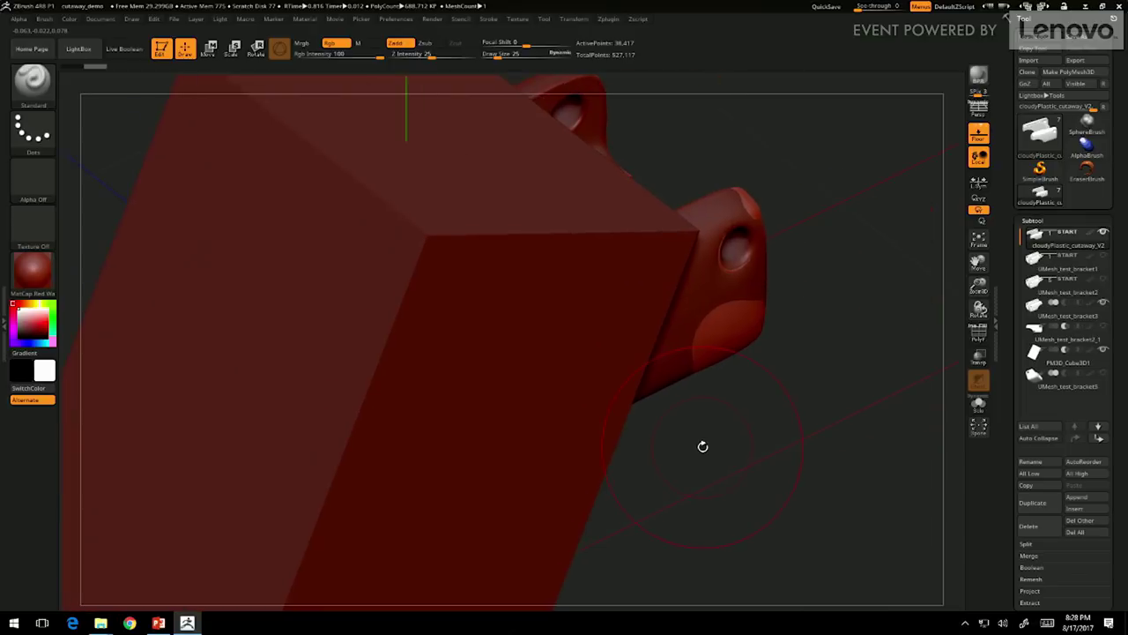
click(1031, 268)
click(802, 427)
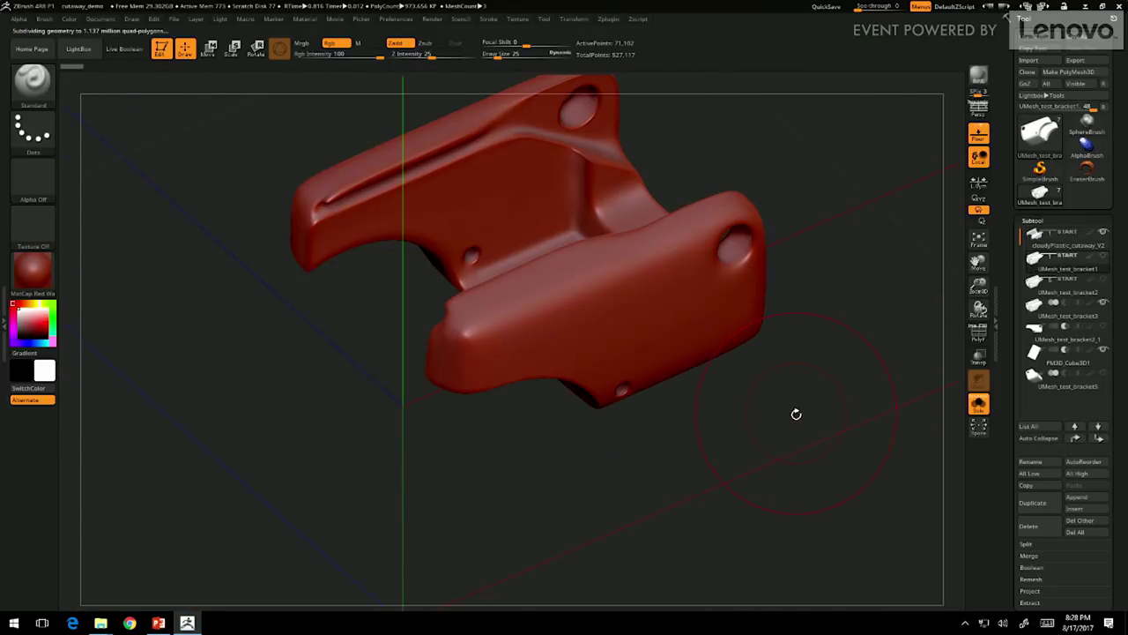
Step: Examine the isolated UMesh_test_bracket1 from several angles, comparing its smooth surface with its polyframe wireframe
drag(796, 413, 800, 407)
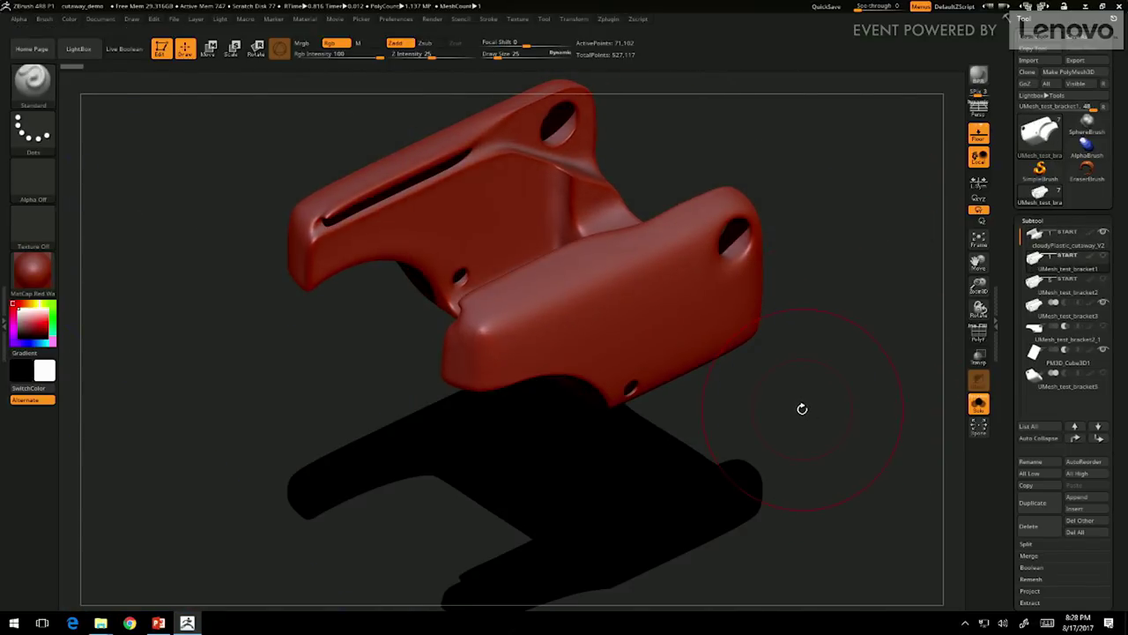
key(shift+f)
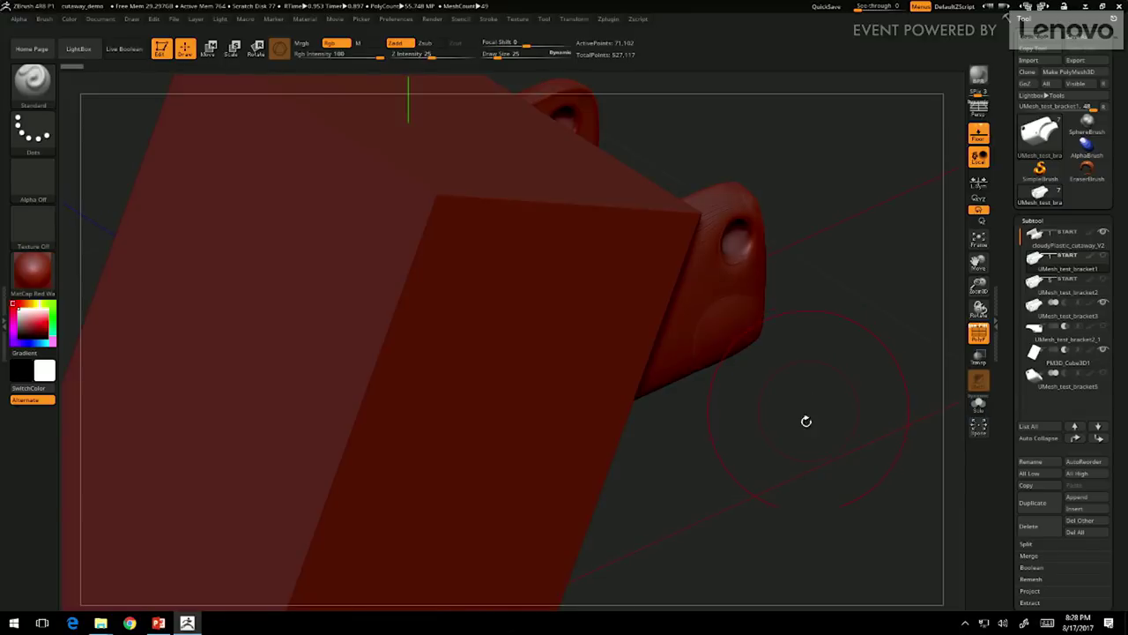
drag(804, 398, 763, 432)
drag(768, 328, 903, 423)
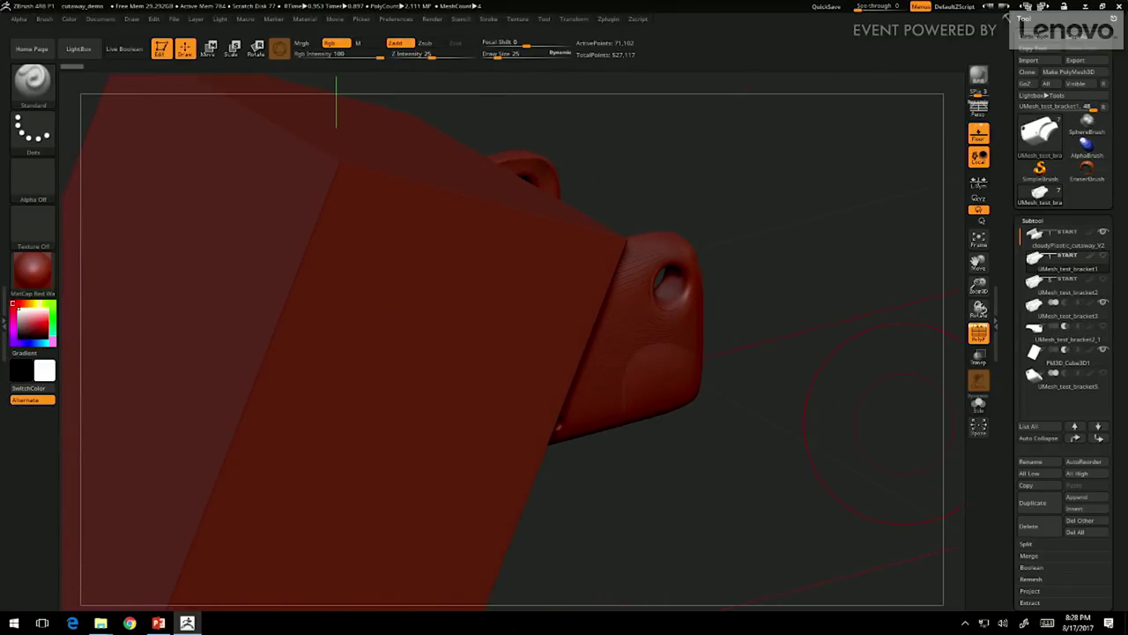
key(shift+alt+s)
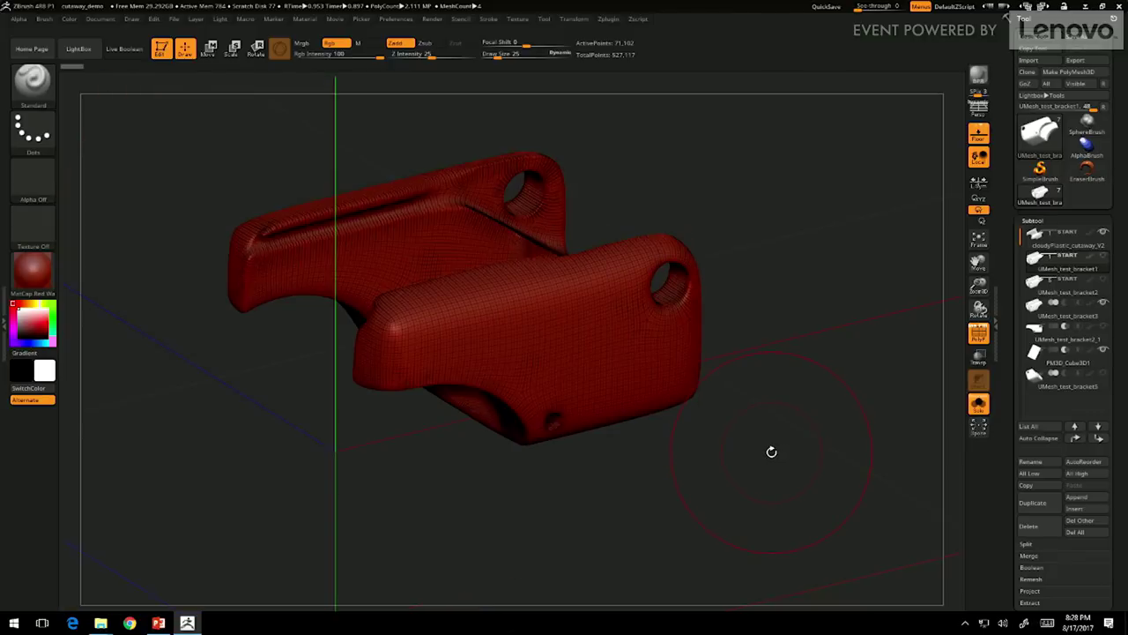
drag(764, 438, 772, 425)
drag(740, 280, 744, 303)
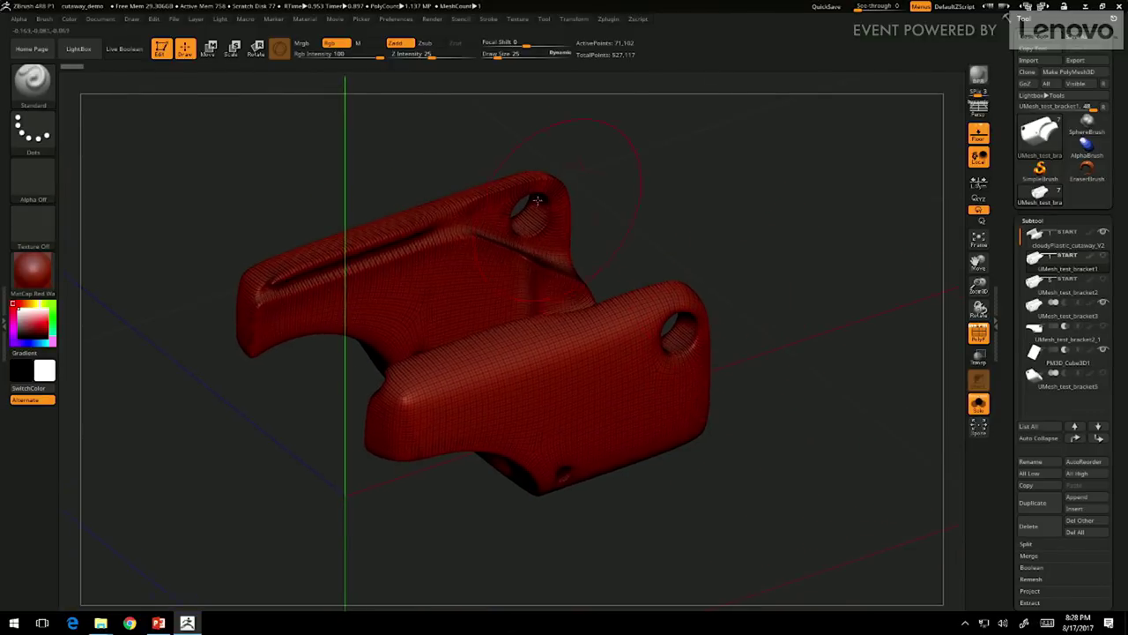
key(shift+f)
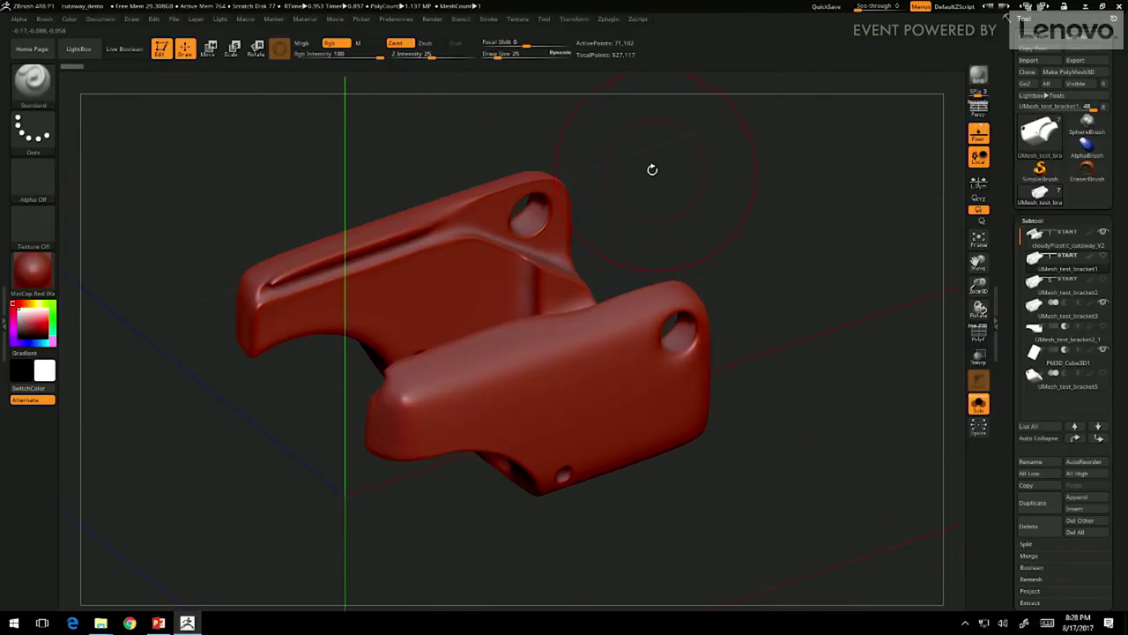
Step: Leave solo view, make UMesh_test_bracket2 the active subtool and hide the PM3D_Cube3D1 and cloudyPlastic_cutaway_V2 subtools
key(shift+alt+s)
click(1041, 294)
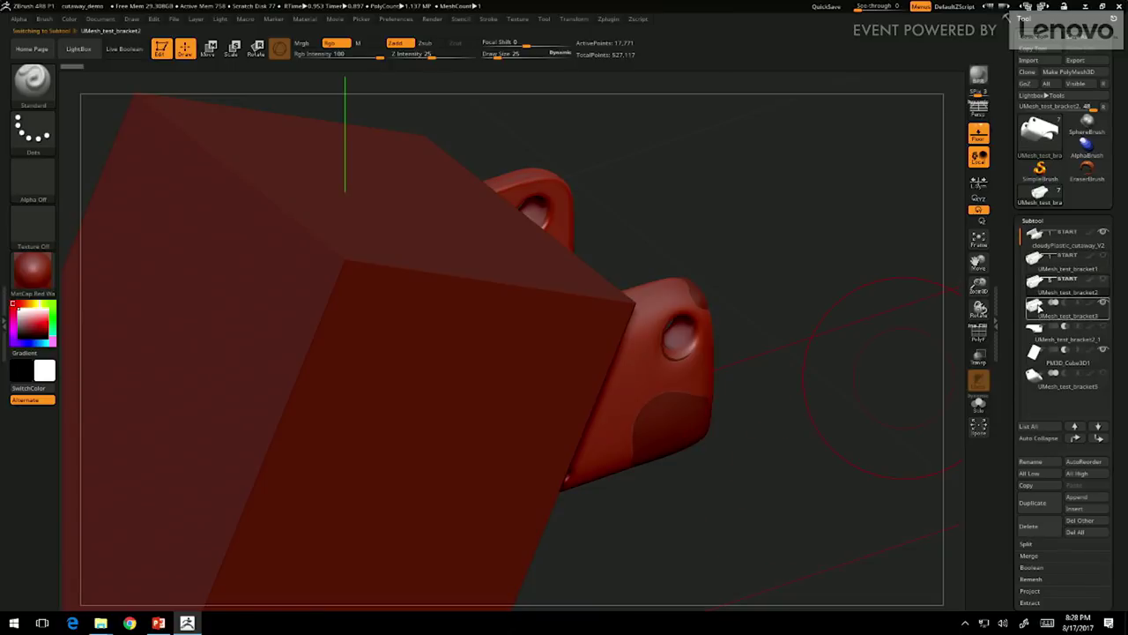
mouse_move(1041, 308)
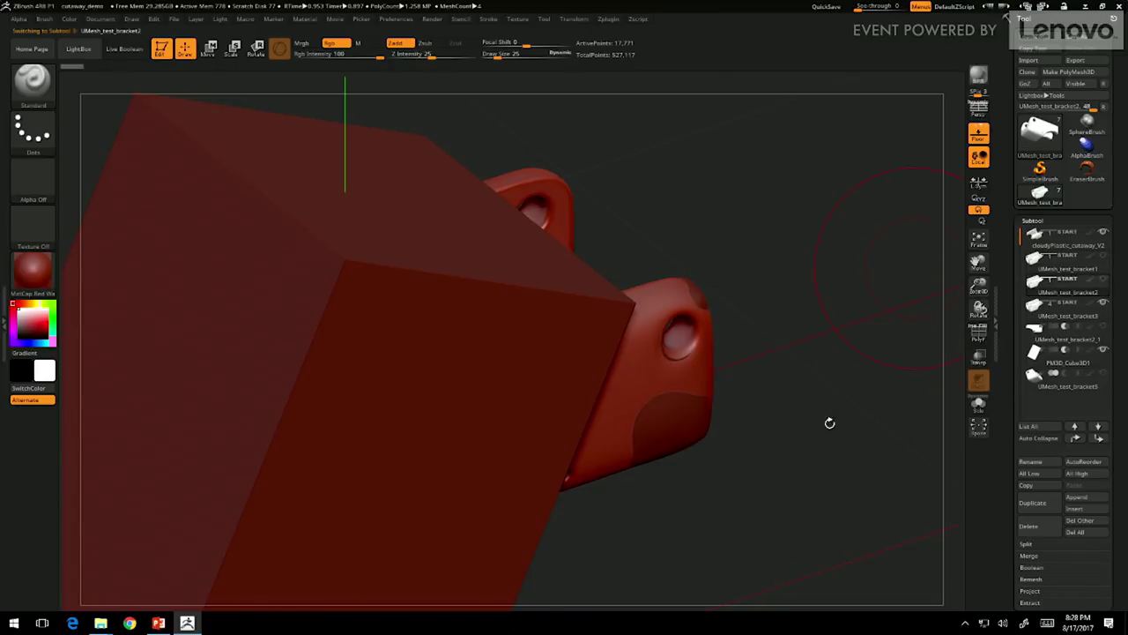
click(1102, 350)
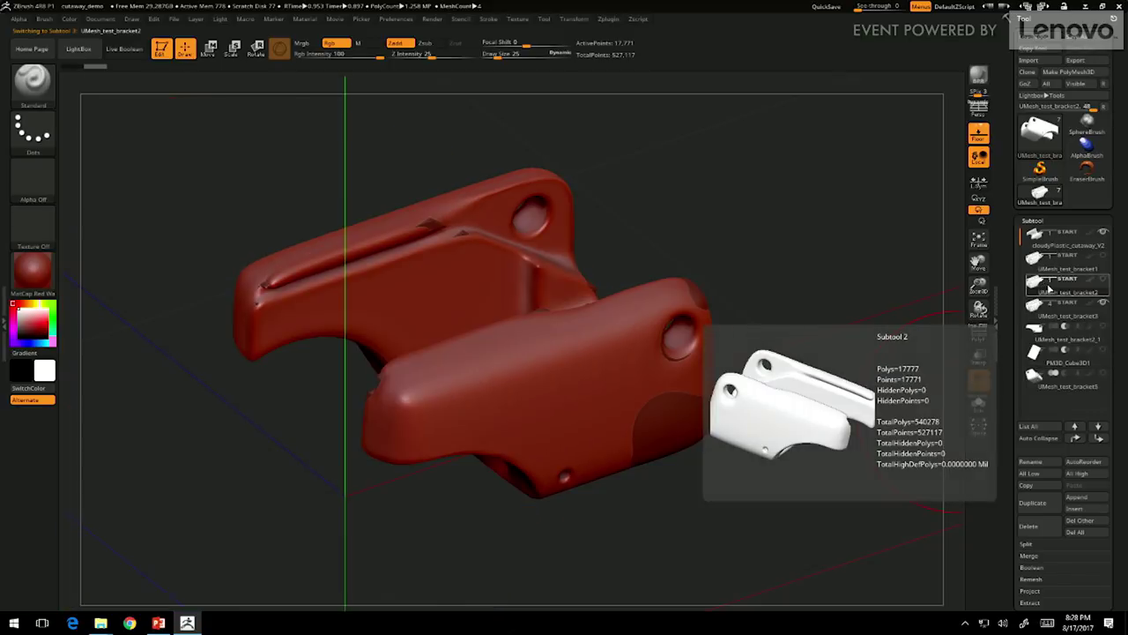
click(1103, 231)
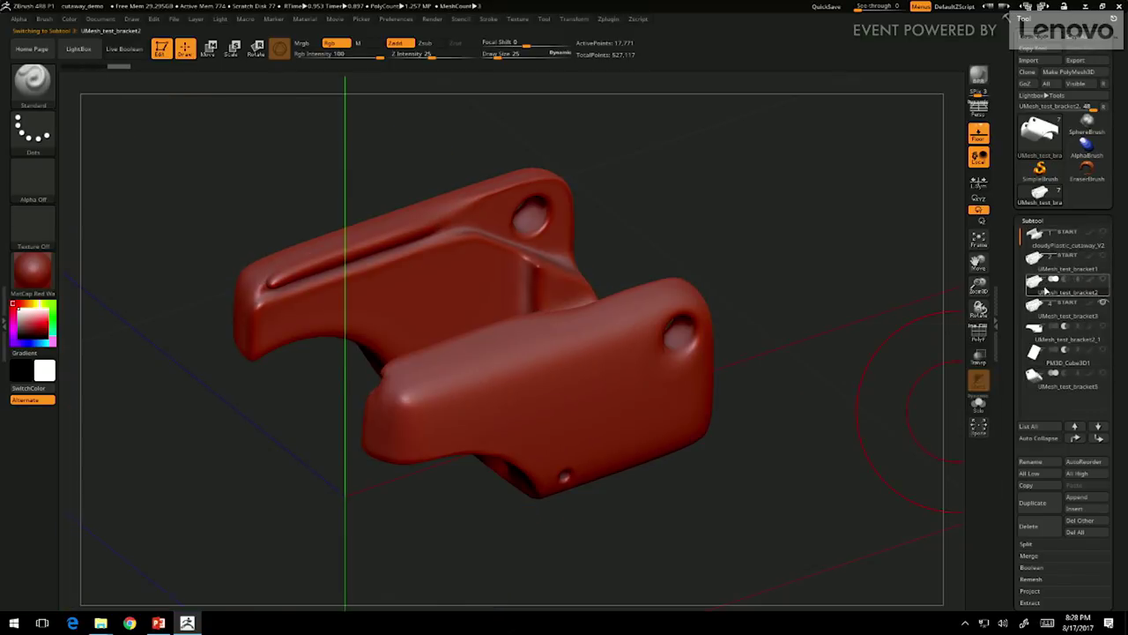
Step: Make UMesh_test_bracket3 the active subtool, isolate it and display its polyframe wireframe
click(1070, 306)
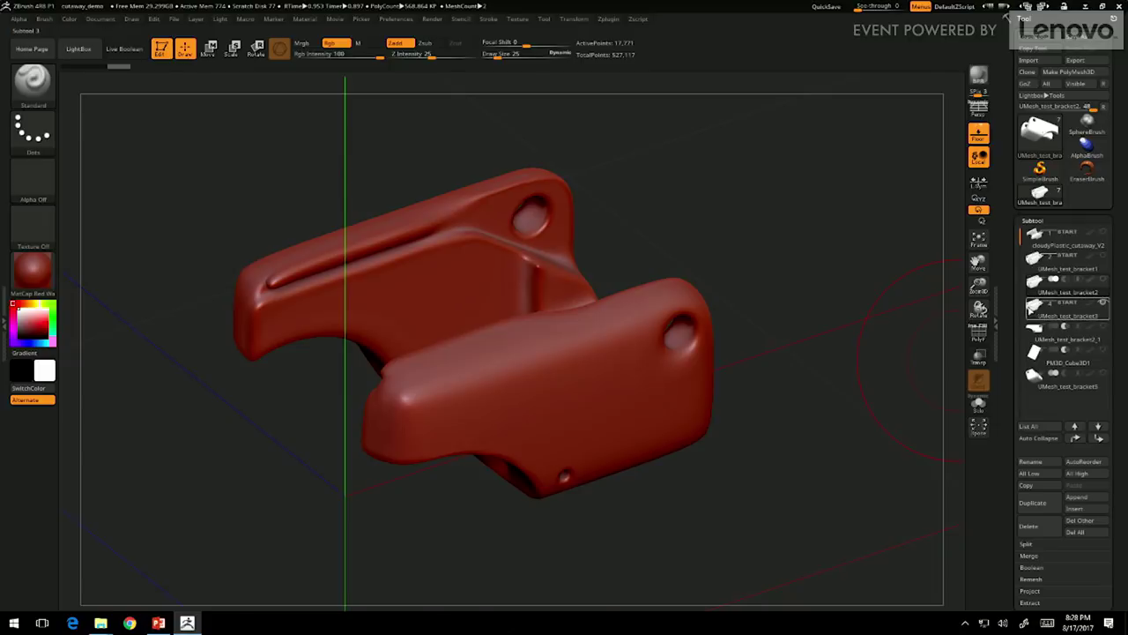
drag(829, 421, 423, 25)
key(shift+f)
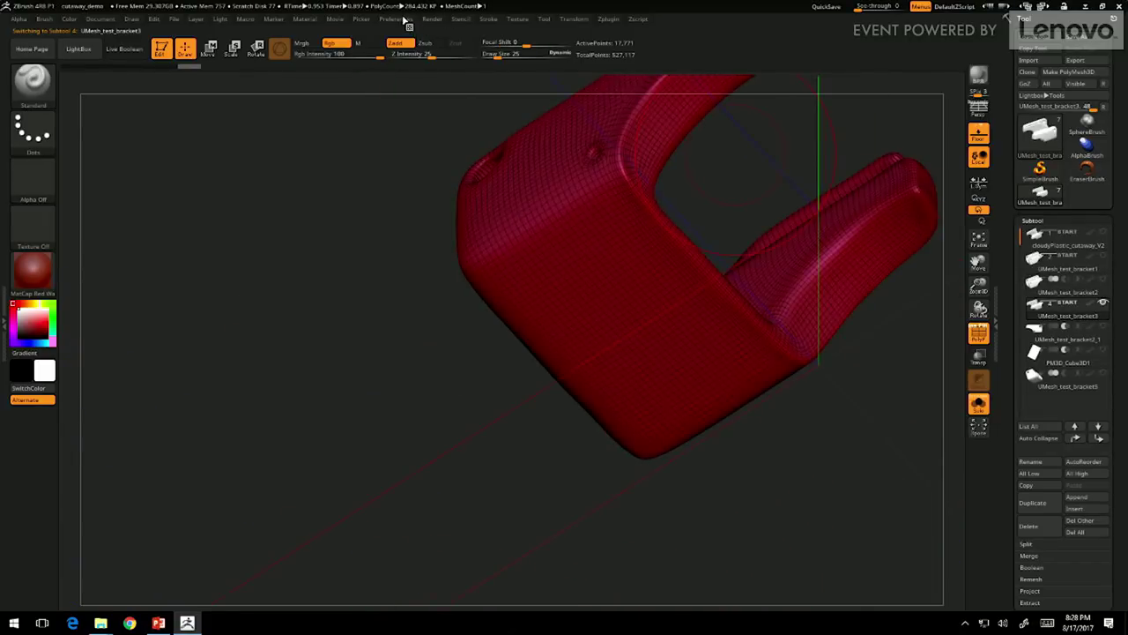
Step: Turn on Live Boolean rendering and bring the whole bracket into view
click(431, 19)
click(476, 95)
click(464, 112)
drag(843, 458, 793, 484)
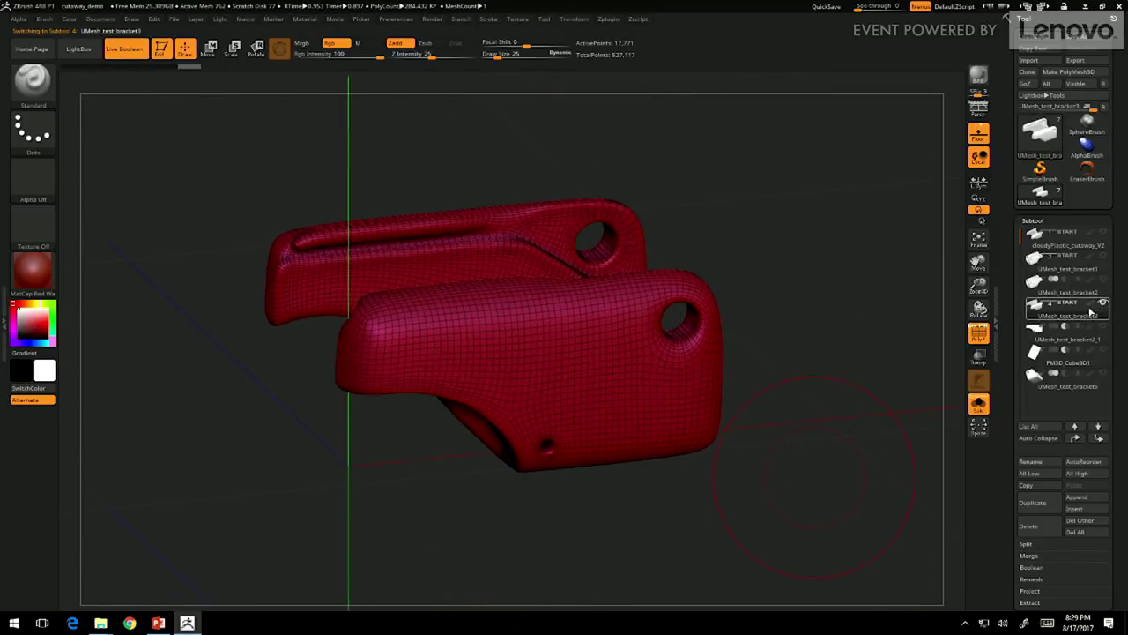
Step: Compare the wireframes of UMesh_test_bracket3 and UMesh_test_bracket2_1, then leave UMesh_test_bracket2_1 active and visible along with the cube
mouse_move(1097, 309)
click(1045, 332)
drag(749, 470, 777, 490)
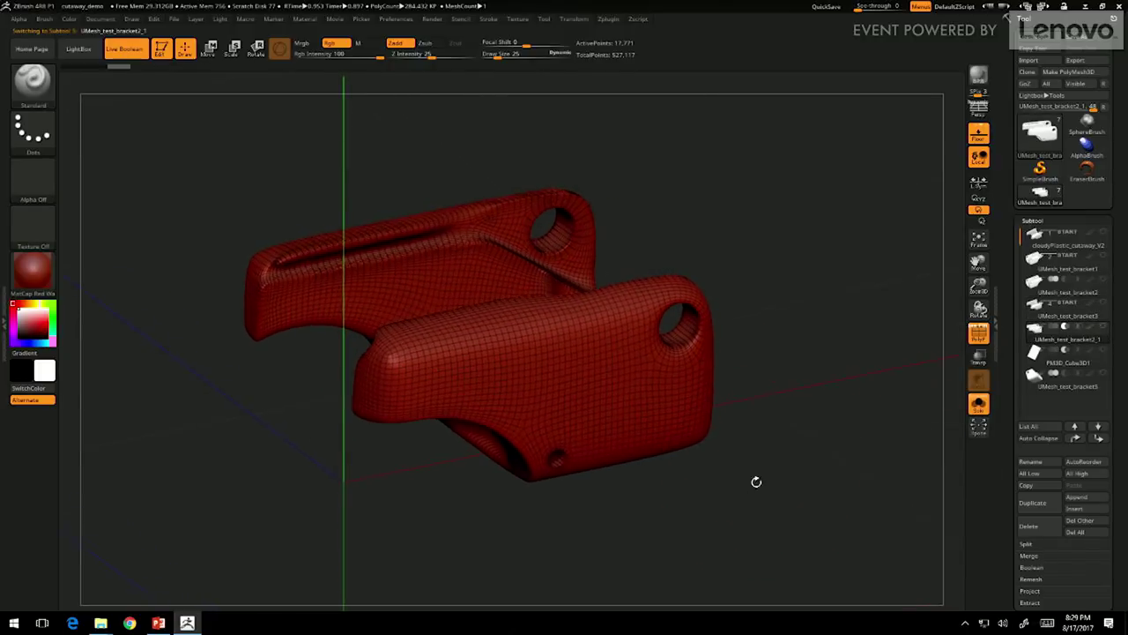
click(1036, 309)
click(1035, 333)
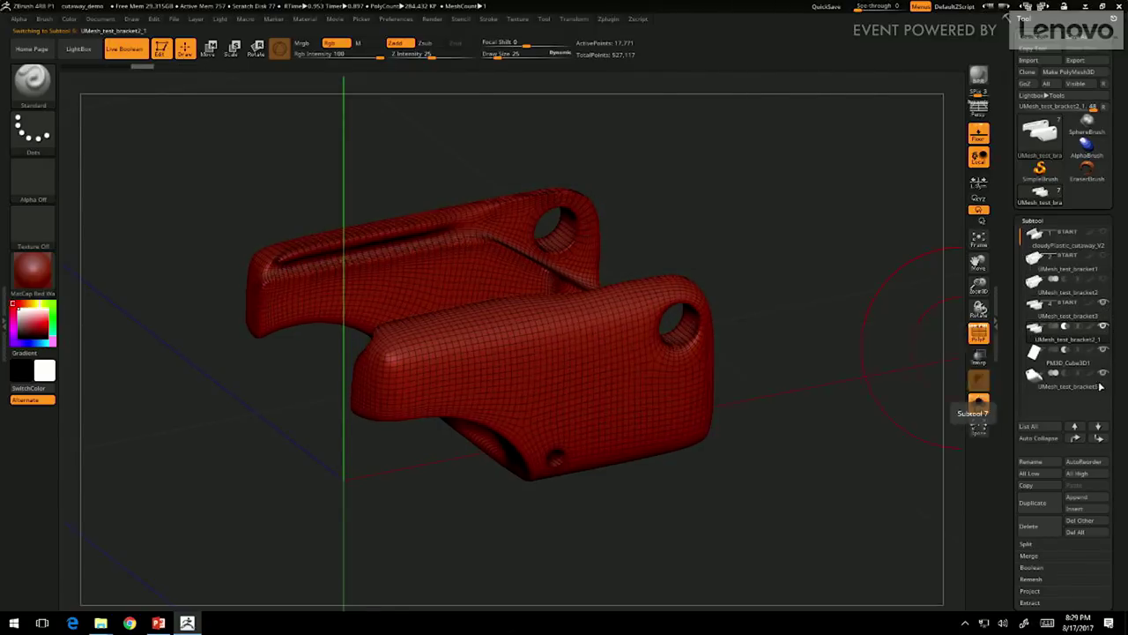
mouse_move(737, 474)
mouse_down()
mouse_move(739, 464)
mouse_move(805, 458)
mouse_up()
Step: Make PM3D_Cube3D1 the active subtool and toggle its polyframe to reveal the cube that cuts the bracket
click(1036, 355)
key(shift+f)
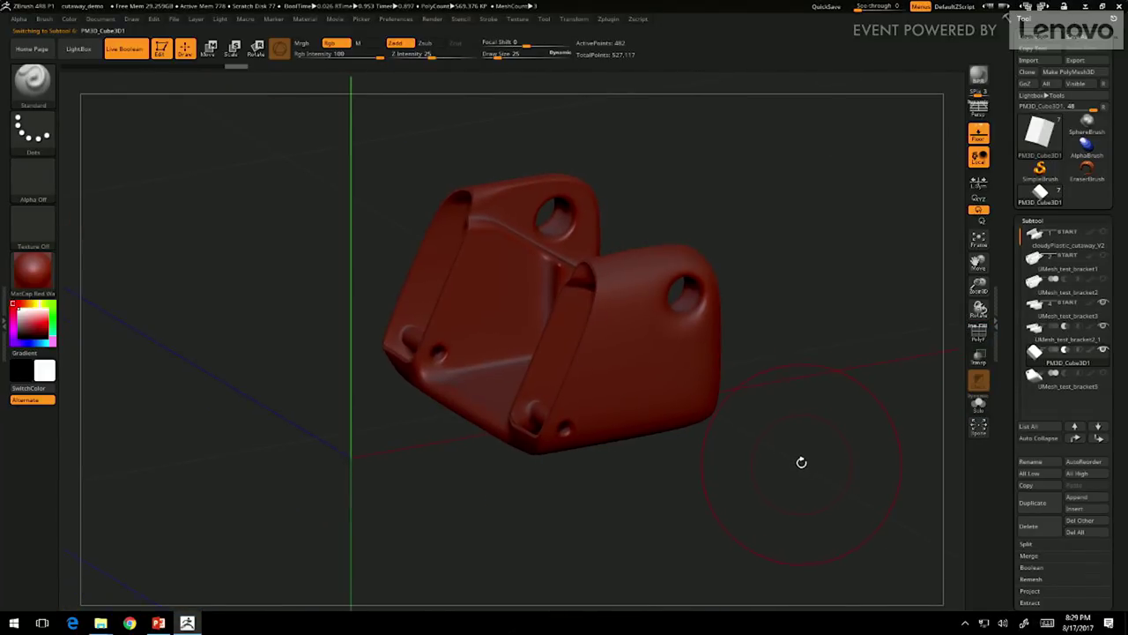
key(shift+f)
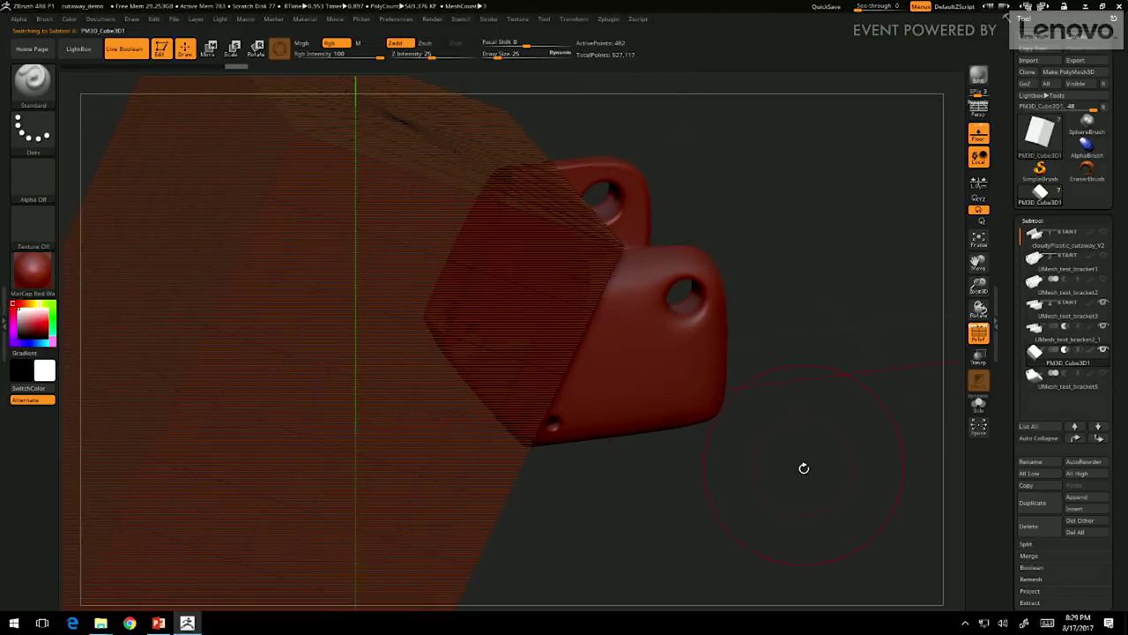
Step: Move the subtracting cube along the X axis to shift the cut and hide the polyframe to check the hollow cross-section
key(w)
alt+drag(803, 469, 756, 453)
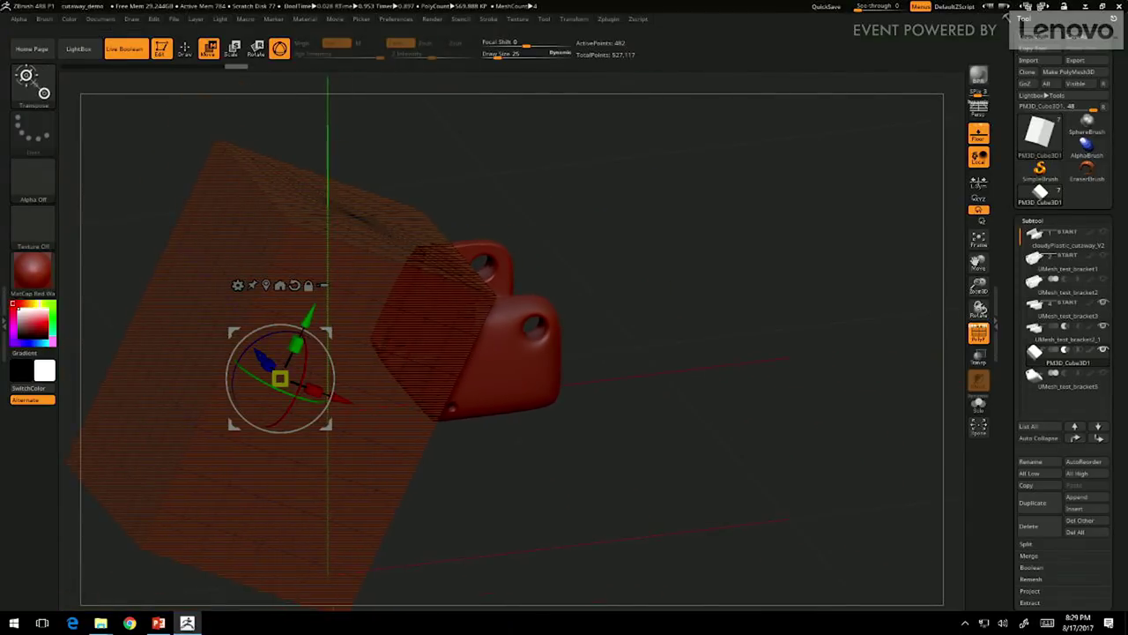
drag(295, 399, 357, 407)
key(shift+f)
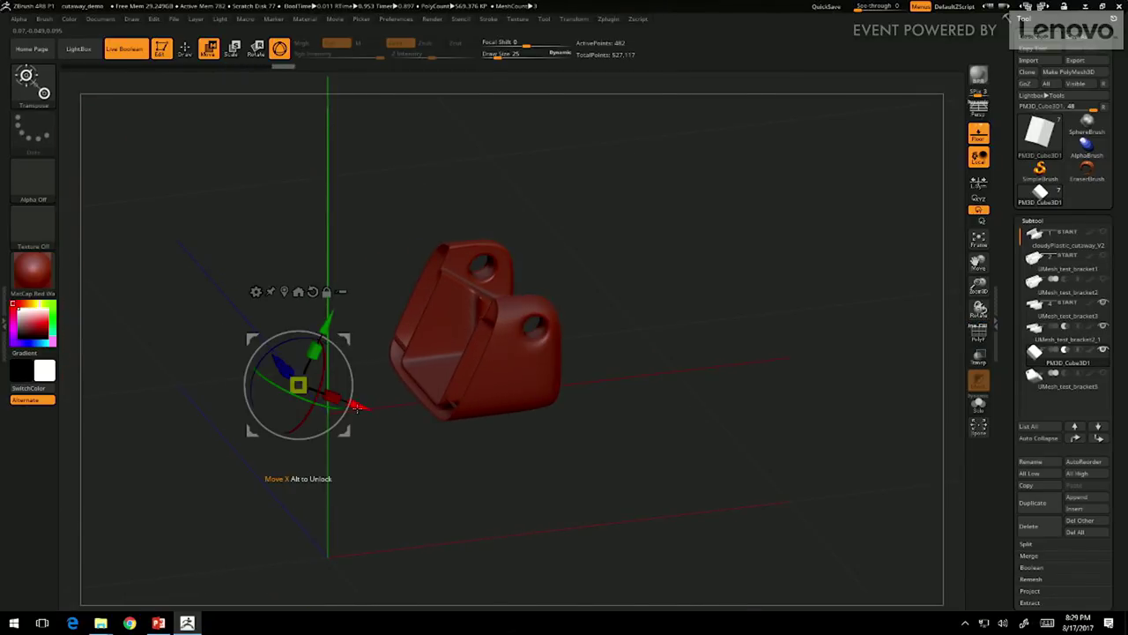
drag(659, 386, 519, 460)
drag(651, 280, 708, 289)
drag(499, 438, 534, 429)
drag(728, 320, 557, 198)
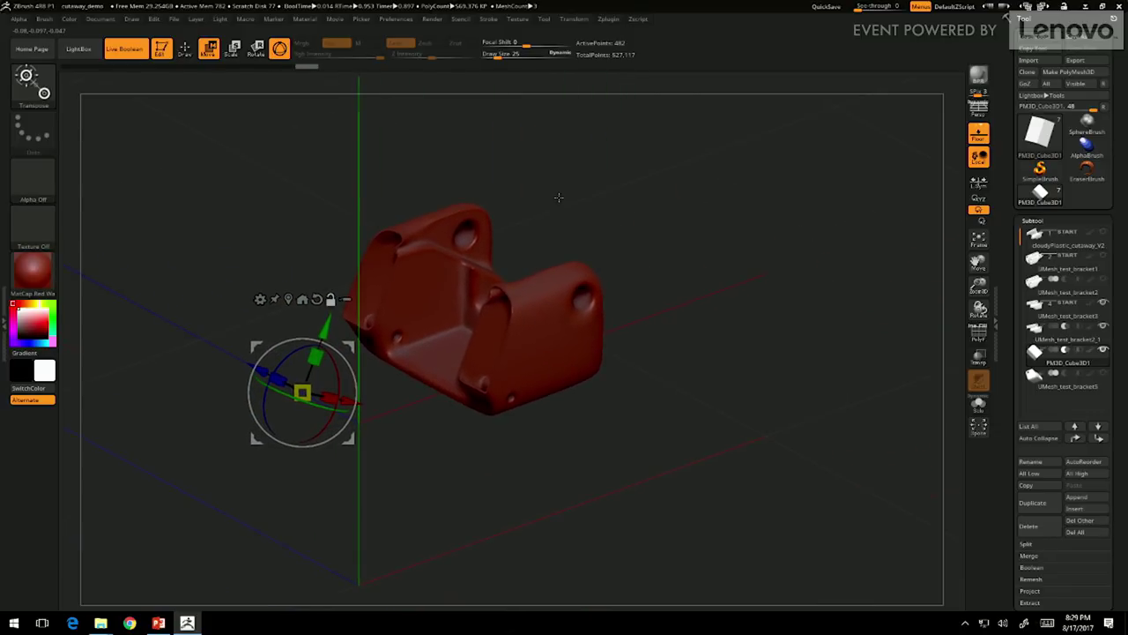
Step: Append a Cylinder3D as a new subtool and frame it in the view
drag(1118, 238, 1122, 173)
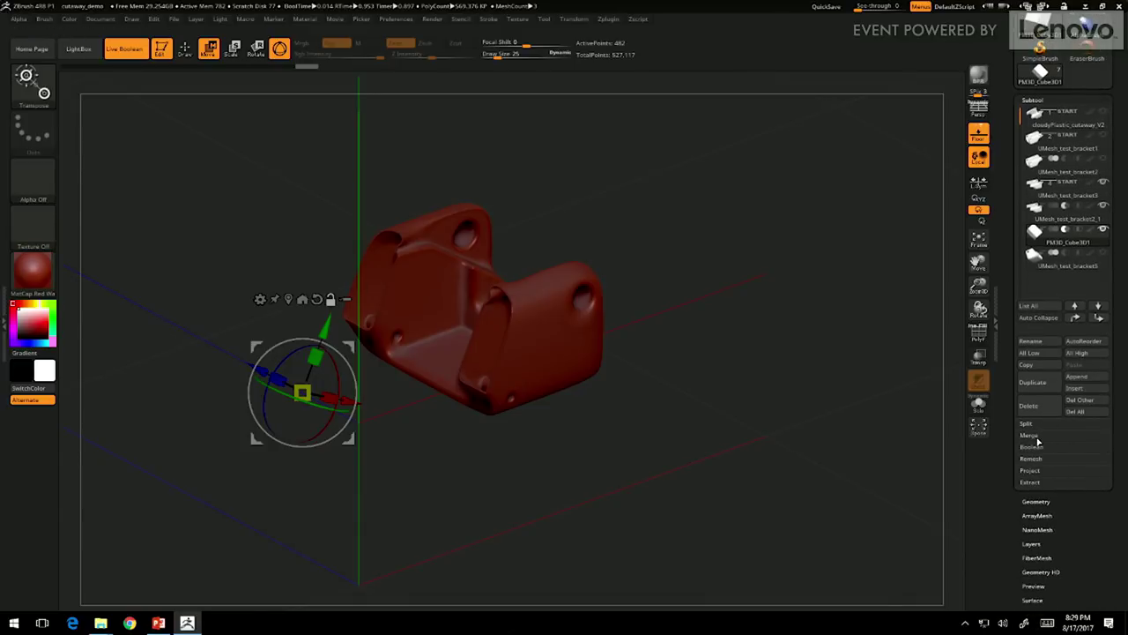
click(1035, 501)
mouse_move(1118, 459)
mouse_down()
mouse_move(1114, 405)
mouse_move(1115, 447)
mouse_up()
drag(1122, 288, 1119, 371)
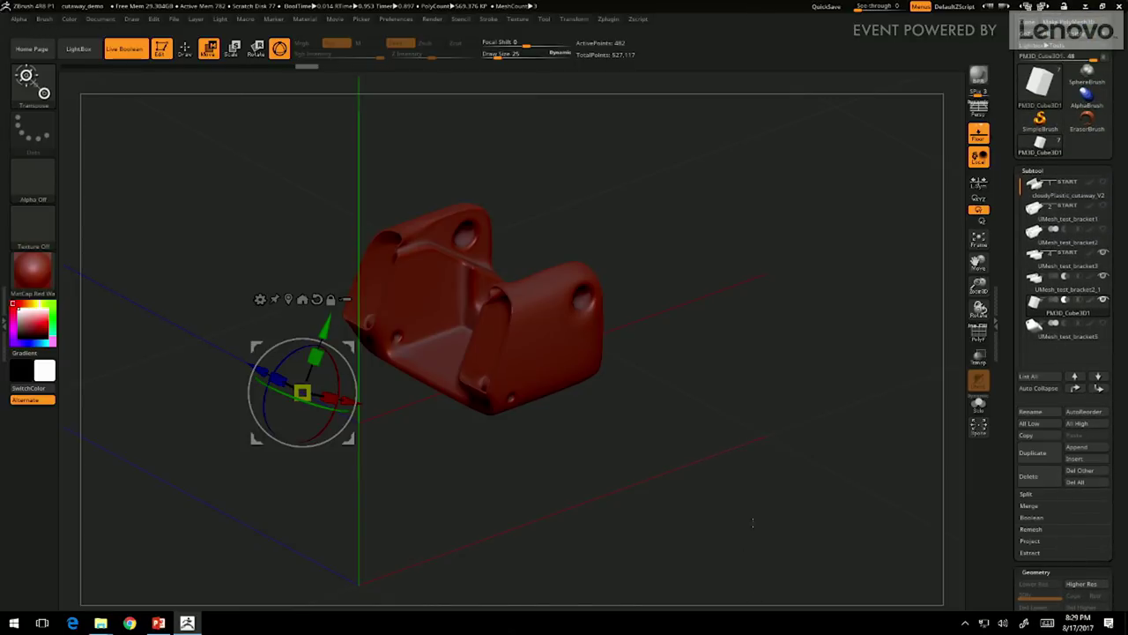
click(1089, 448)
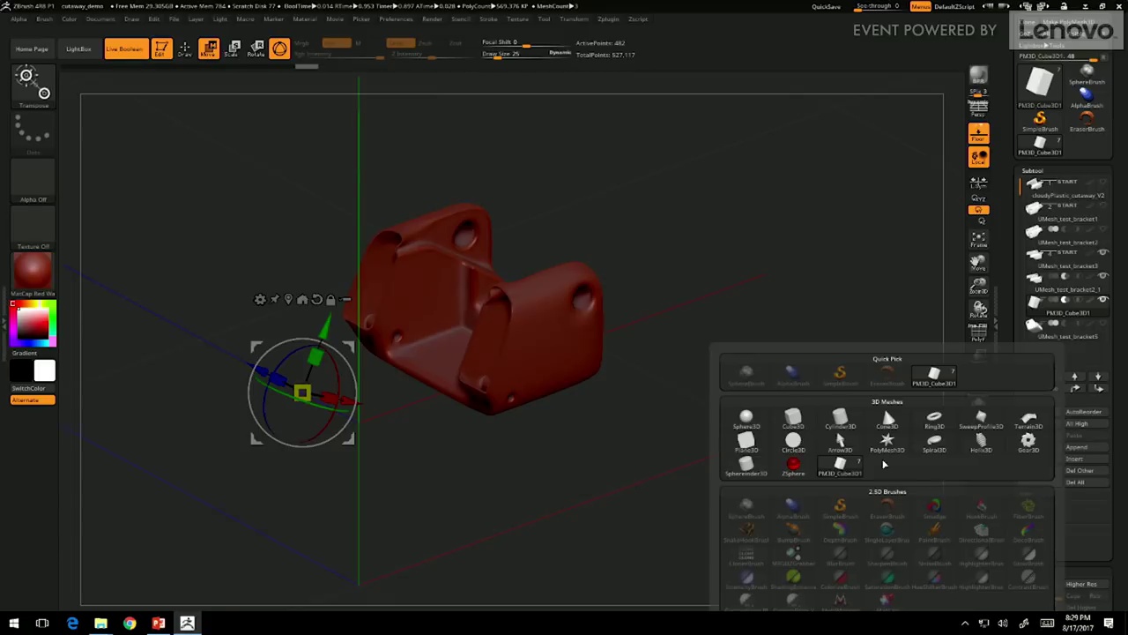
click(840, 421)
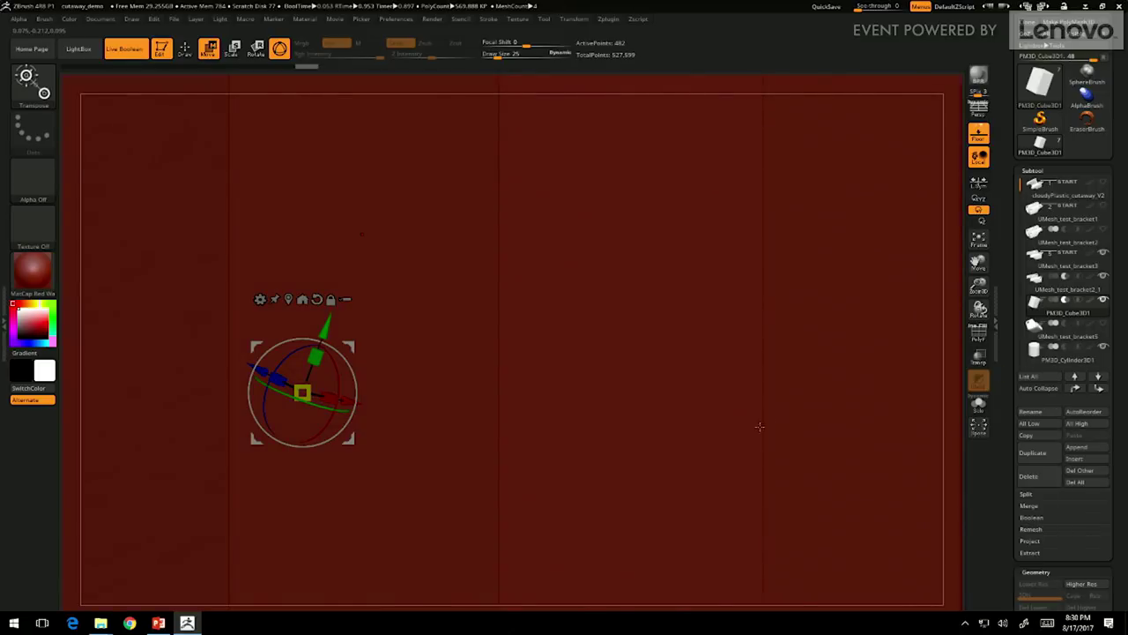
key(f)
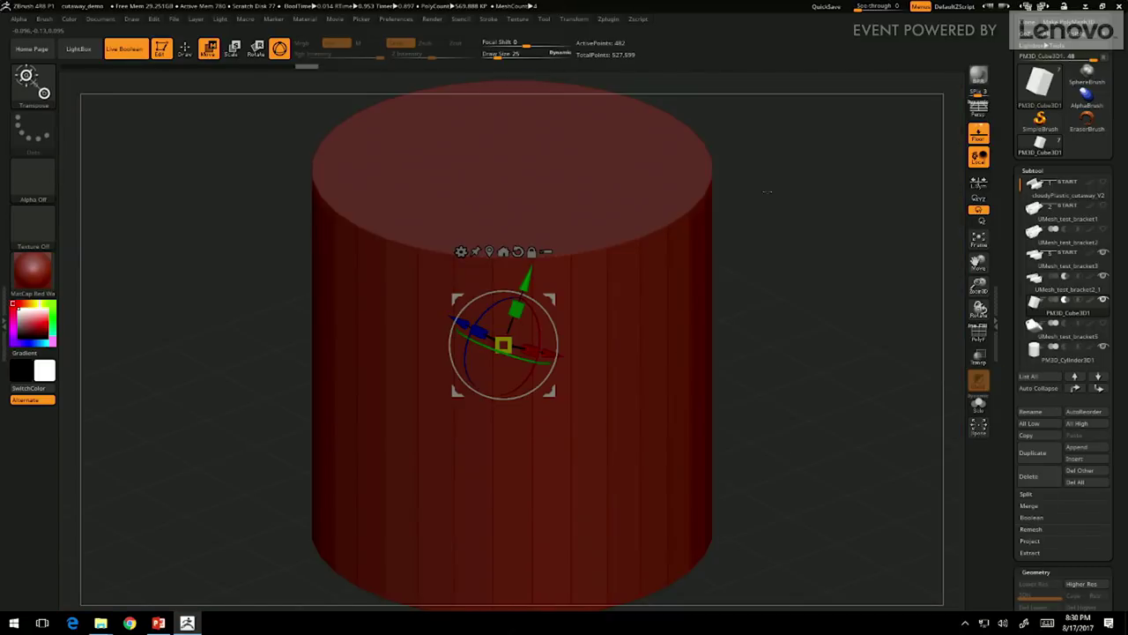
Step: Make PM3D_Cylinder3D1 the active subtool and rotate it about the X axis to lie crosswise in front of the bracket
click(1068, 352)
drag(511, 349, 573, 278)
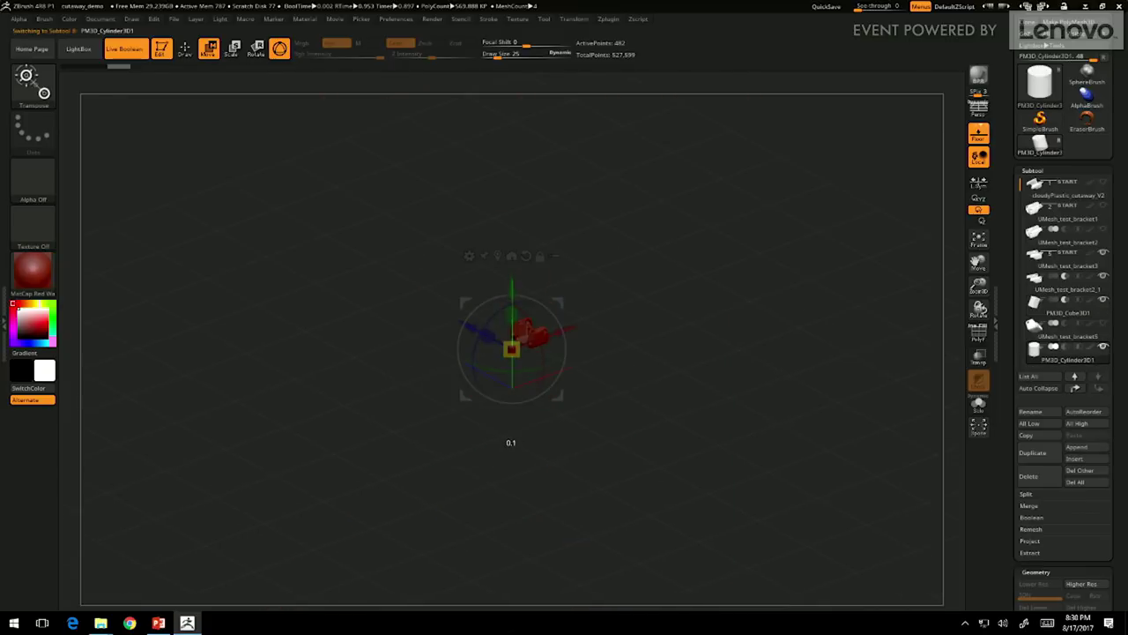
key(ctrl+z)
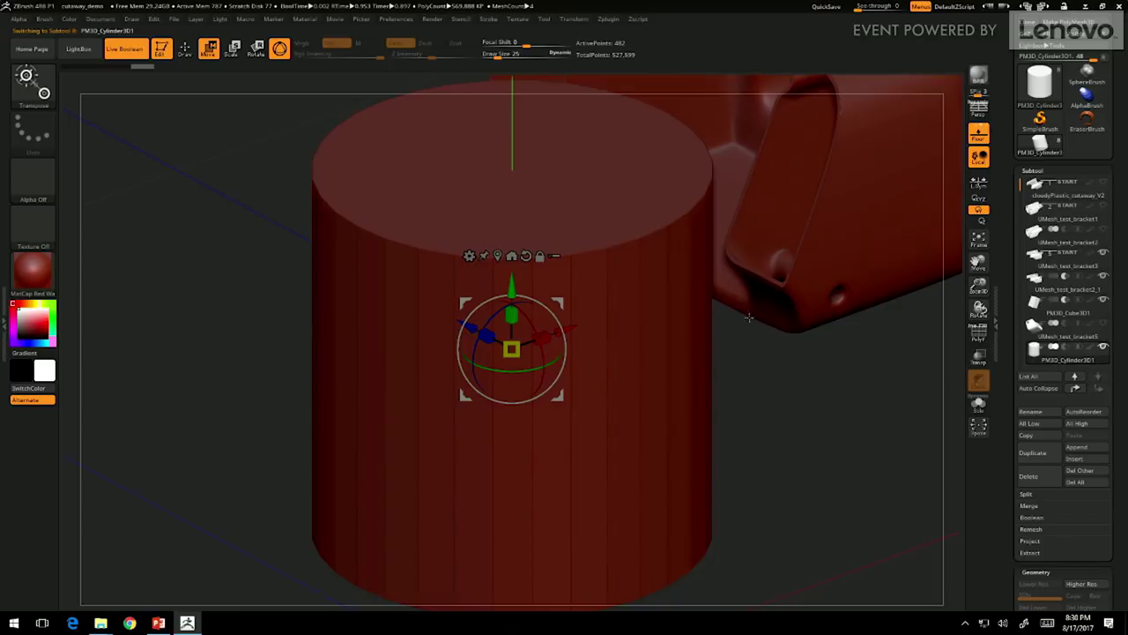
drag(792, 419, 697, 438)
drag(498, 335, 530, 438)
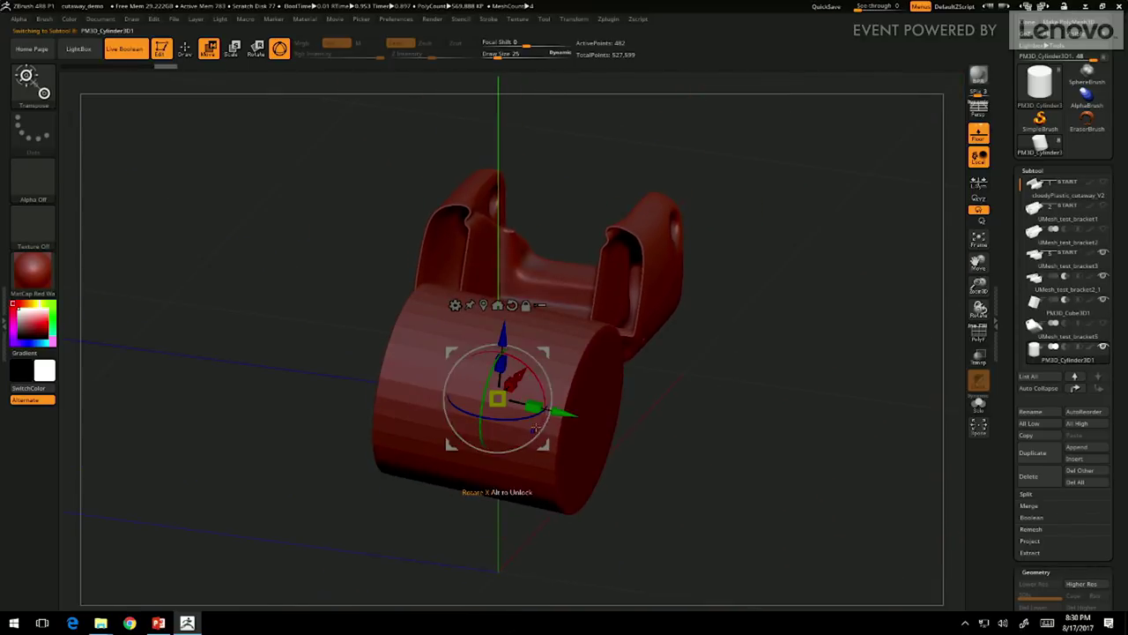
mouse_move(544, 376)
mouse_down()
mouse_move(555, 398)
mouse_move(540, 369)
mouse_up()
Step: Scale the cylinder into a thin rod and move it into the bracket so it crosses both side walls
drag(750, 375, 356, 502)
drag(550, 413, 693, 340)
key(ctrl+z)
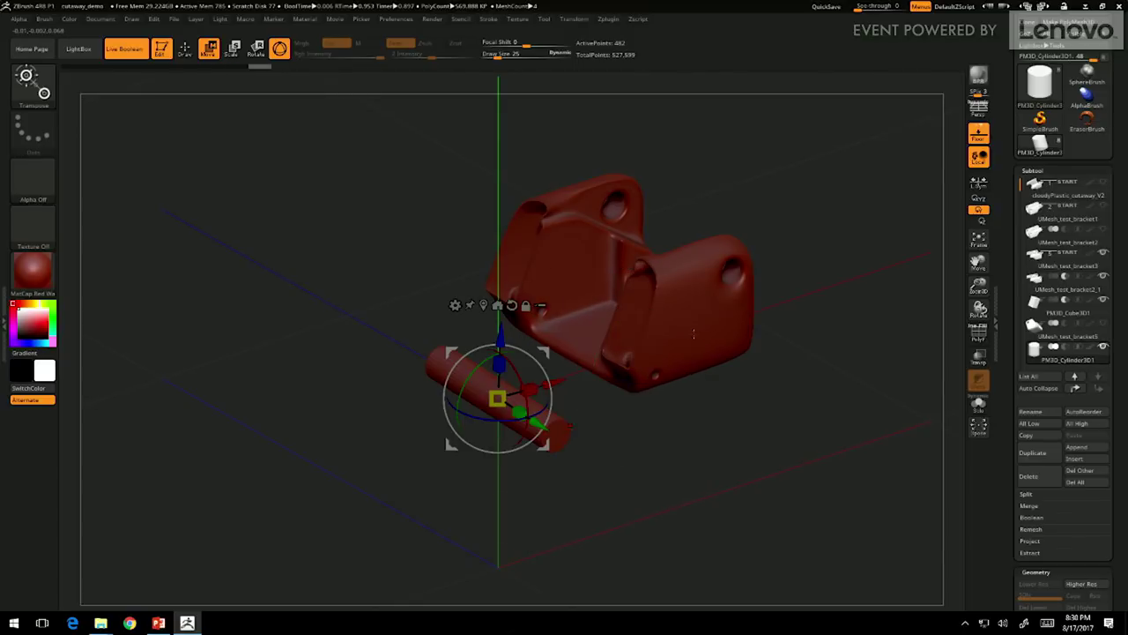
drag(555, 380, 721, 323)
shift+drag(760, 395, 632, 349)
drag(610, 373, 560, 380)
drag(564, 511, 724, 506)
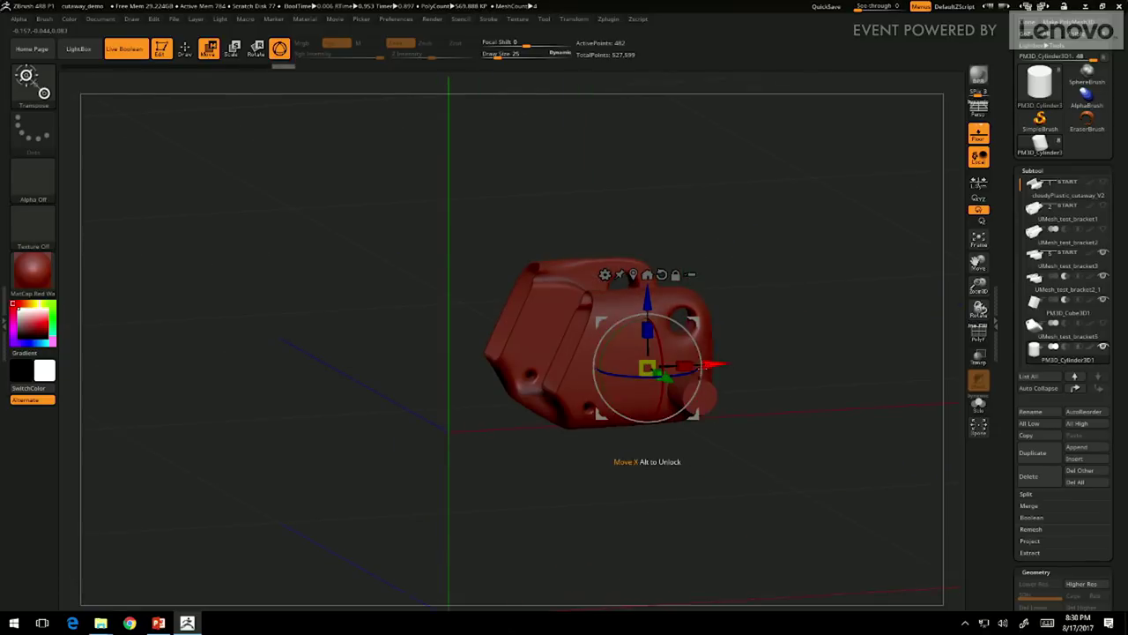
drag(701, 367, 666, 370)
drag(614, 302, 614, 287)
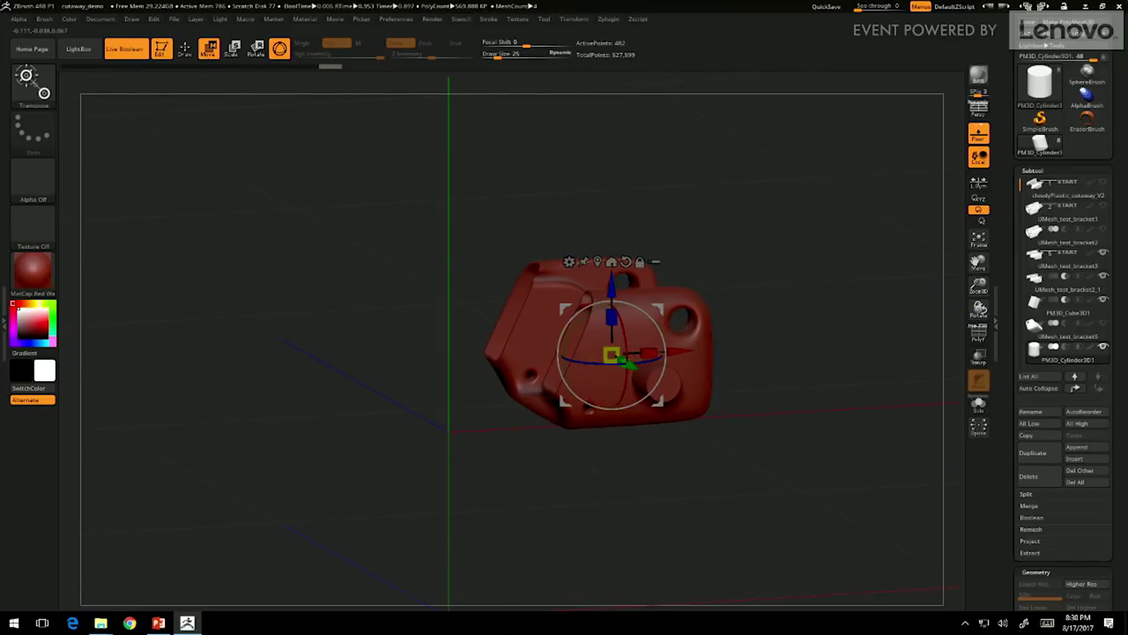
Step: Set the cylinder to subtraction and adjust its position to cut a round hole through both side walls
click(1065, 347)
drag(763, 418, 829, 471)
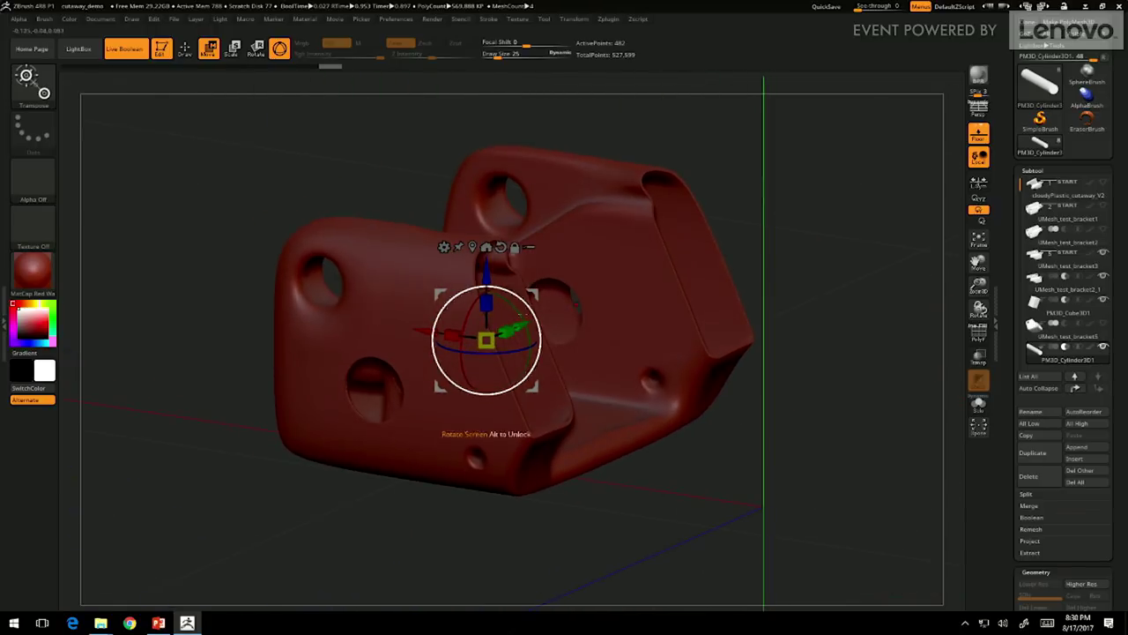
drag(485, 340, 645, 361)
drag(578, 331, 437, 311)
mouse_move(488, 269)
mouse_down()
mouse_move(483, 145)
mouse_move(478, 272)
mouse_move(479, 263)
mouse_up()
key(alt+shift+s)
key(ctrl+shift+f)
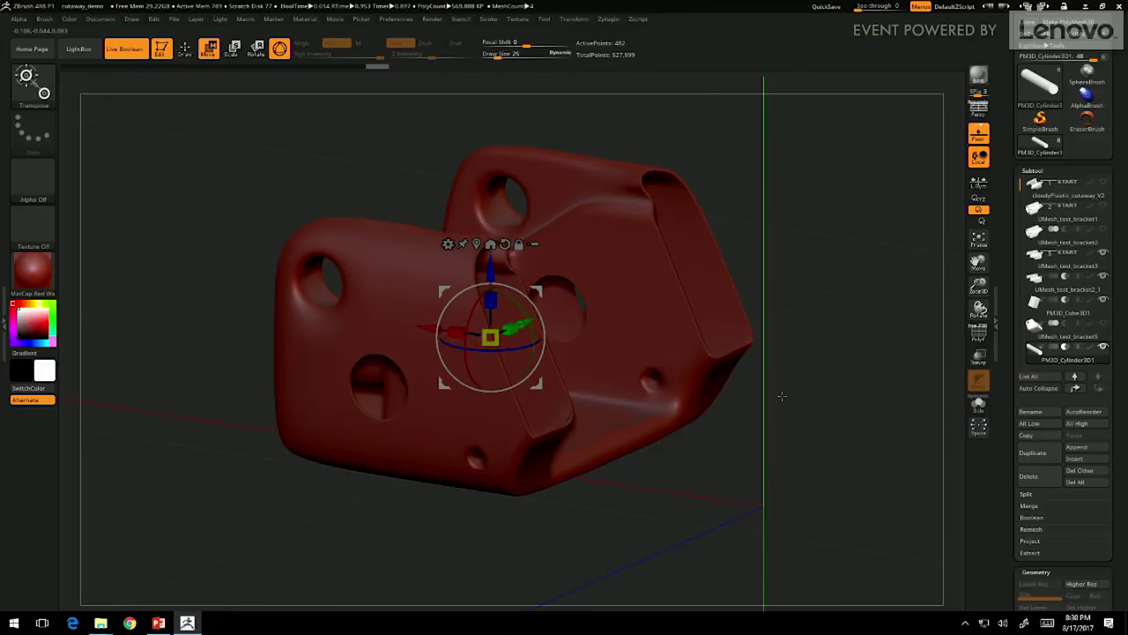
Step: Raise the subtracting cylinder to the upper edges of the side walls to cut a rounded notch into each
drag(796, 417, 829, 375)
drag(440, 272, 441, 137)
alt+drag(785, 194, 783, 247)
mouse_move(530, 228)
mouse_down()
mouse_move(469, 241)
mouse_move(517, 232)
mouse_up()
drag(730, 255, 740, 226)
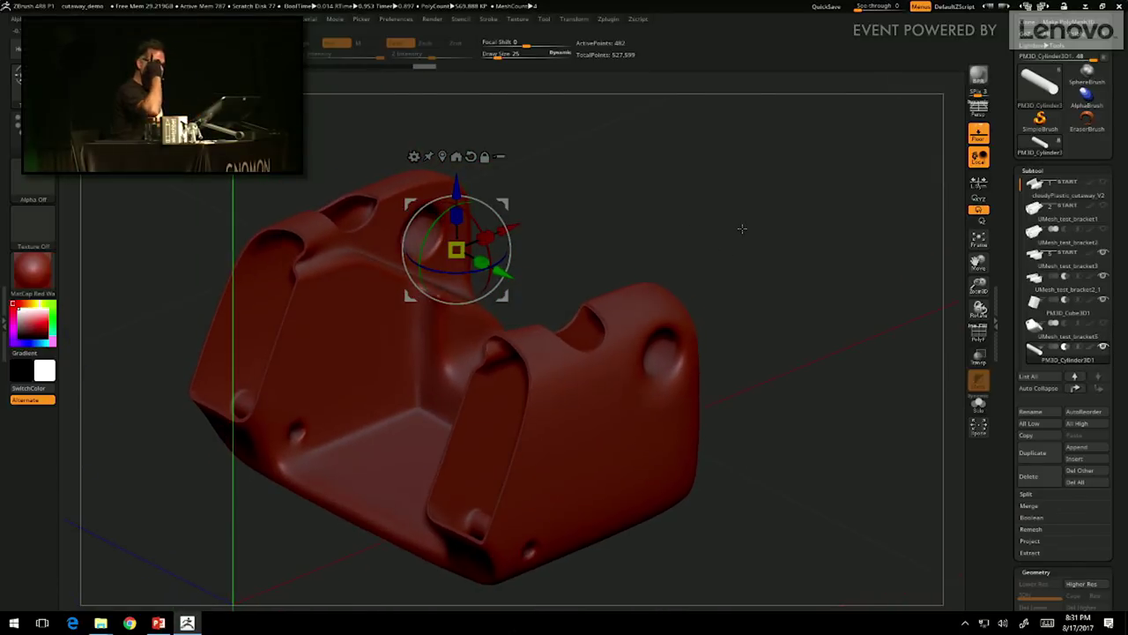
drag(1020, 183, 1021, 194)
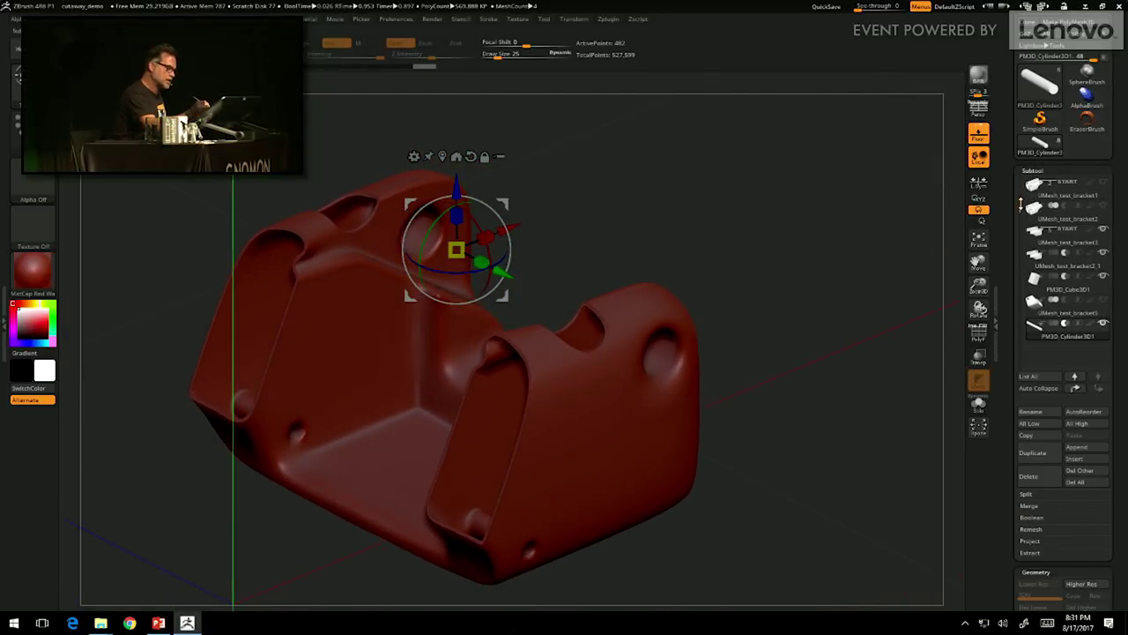
Step: Adjust the height of the subtracting cylinder in the side-wall notches, checking the cylinder on its own in solo view
drag(456, 192, 455, 225)
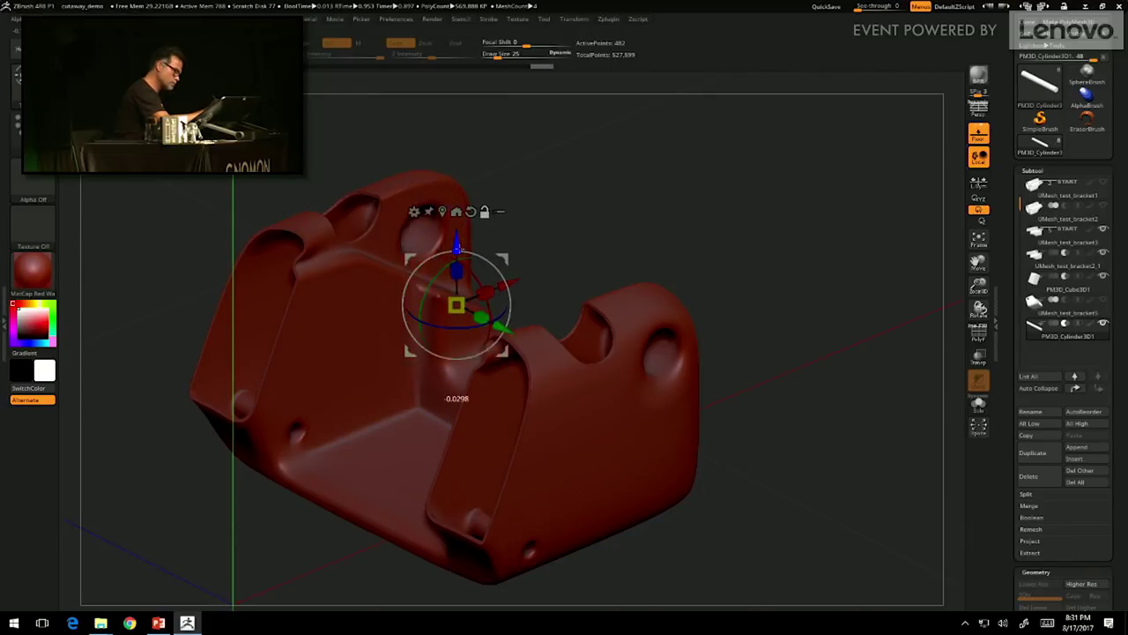
click(707, 161)
drag(707, 231, 694, 236)
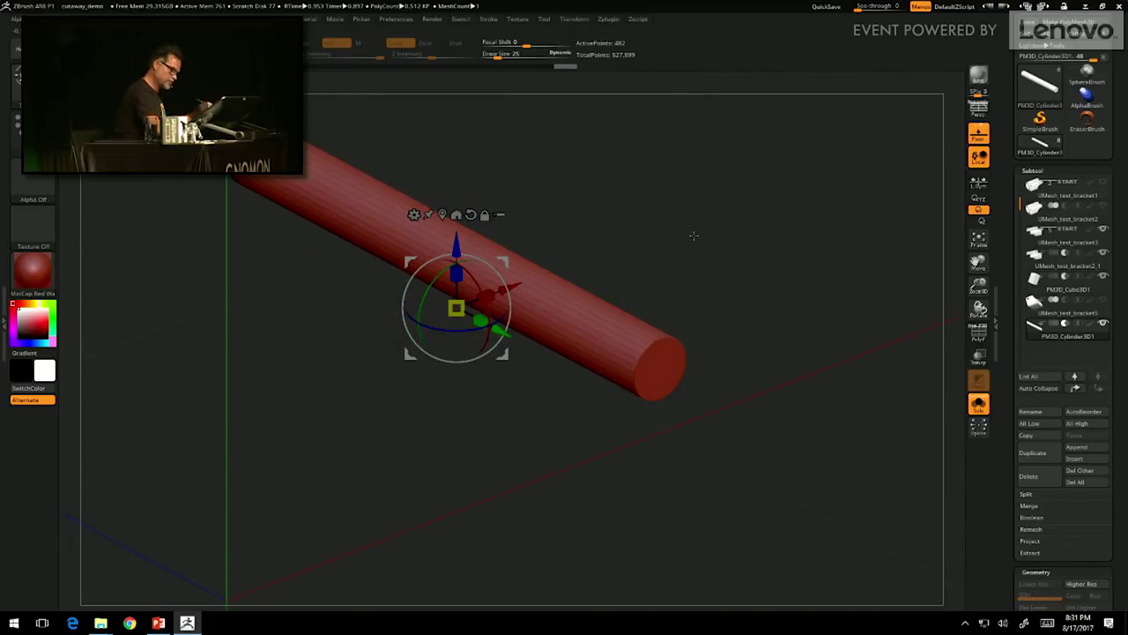
drag(815, 490, 802, 475)
drag(675, 285, 679, 291)
click(764, 187)
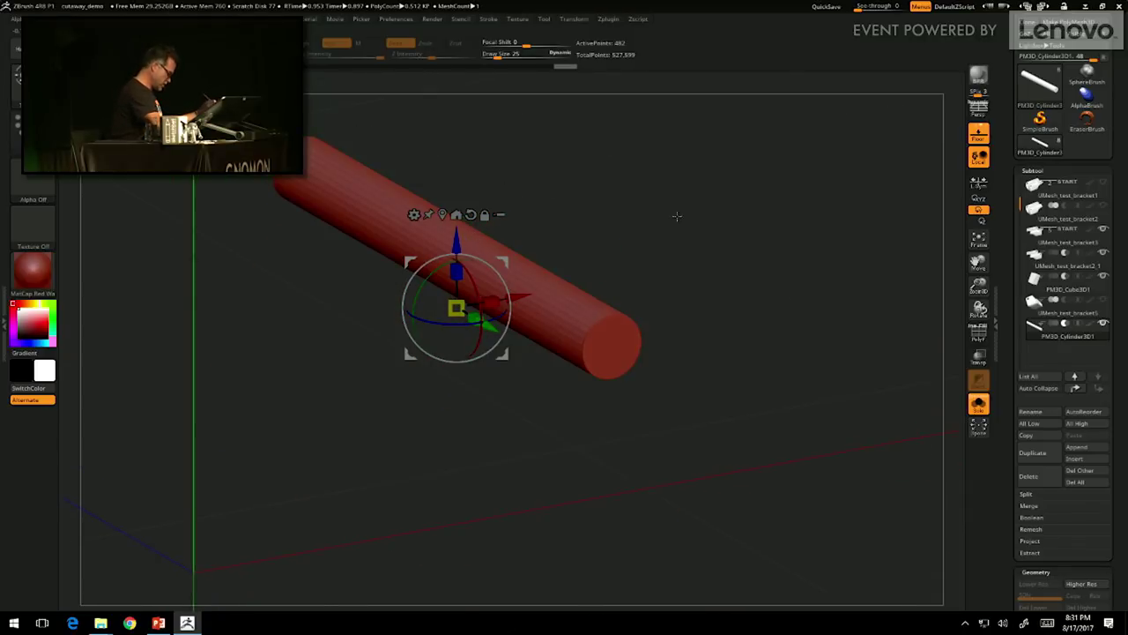
key(alt+s)
mouse_move(456, 241)
mouse_down()
mouse_move(450, 364)
mouse_move(450, 223)
mouse_move(469, 233)
mouse_up()
mouse_move(765, 255)
mouse_down()
mouse_move(784, 438)
mouse_move(766, 423)
mouse_move(770, 464)
mouse_up()
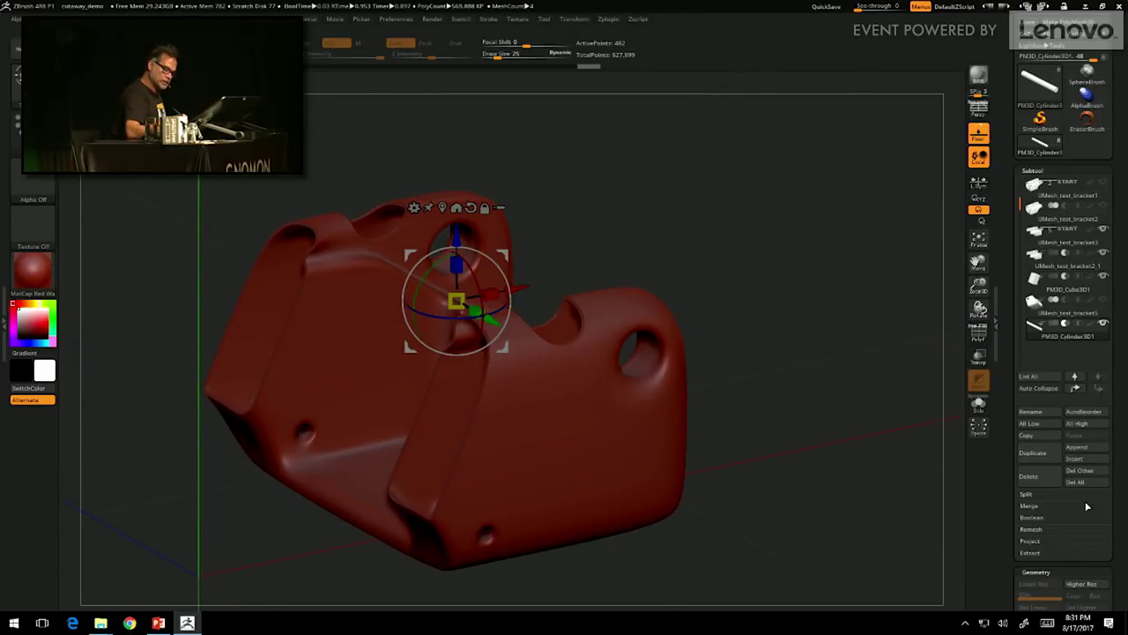
Step: Enable DSDiv in the Boolean options and make a Boolean mesh from the bracket and its subtracting subtools
scroll(1119, 494, down, 5)
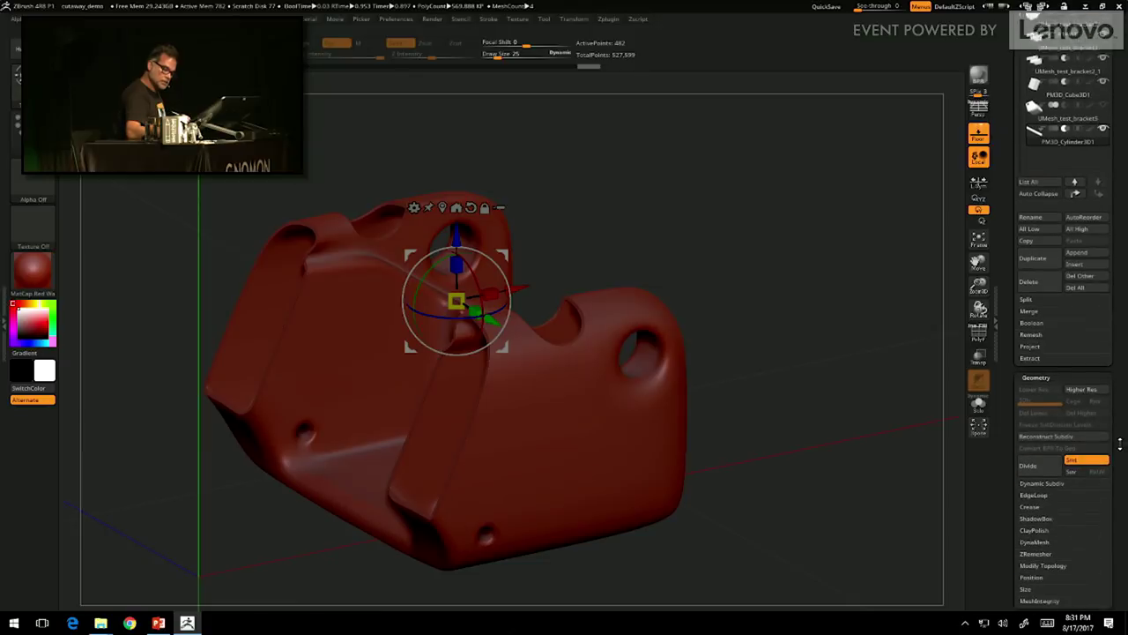
click(1033, 330)
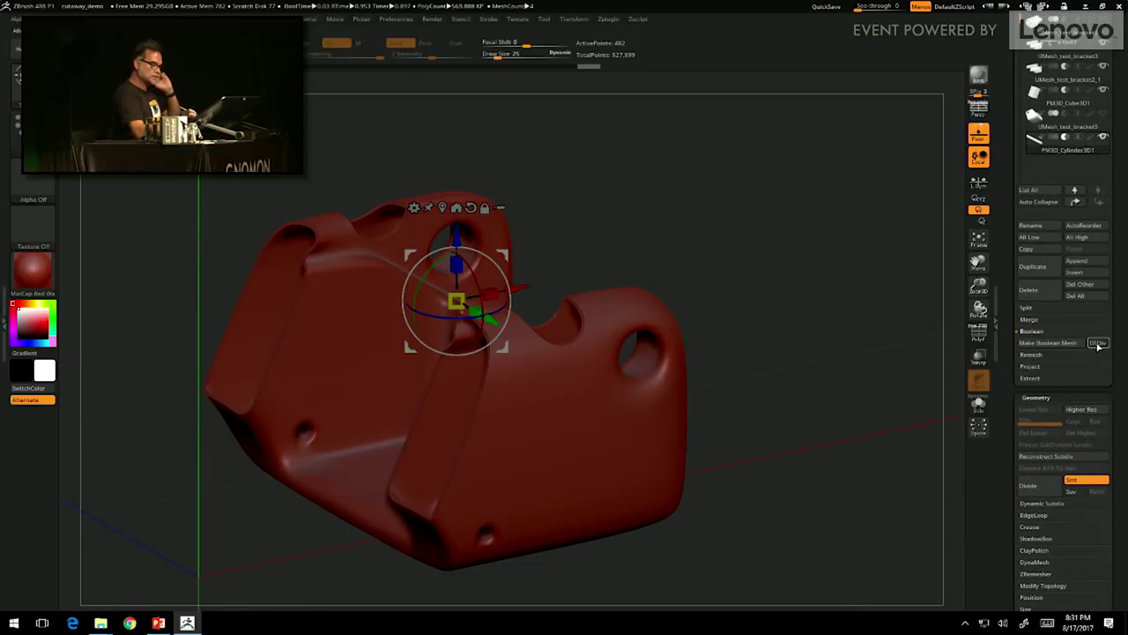
click(1044, 503)
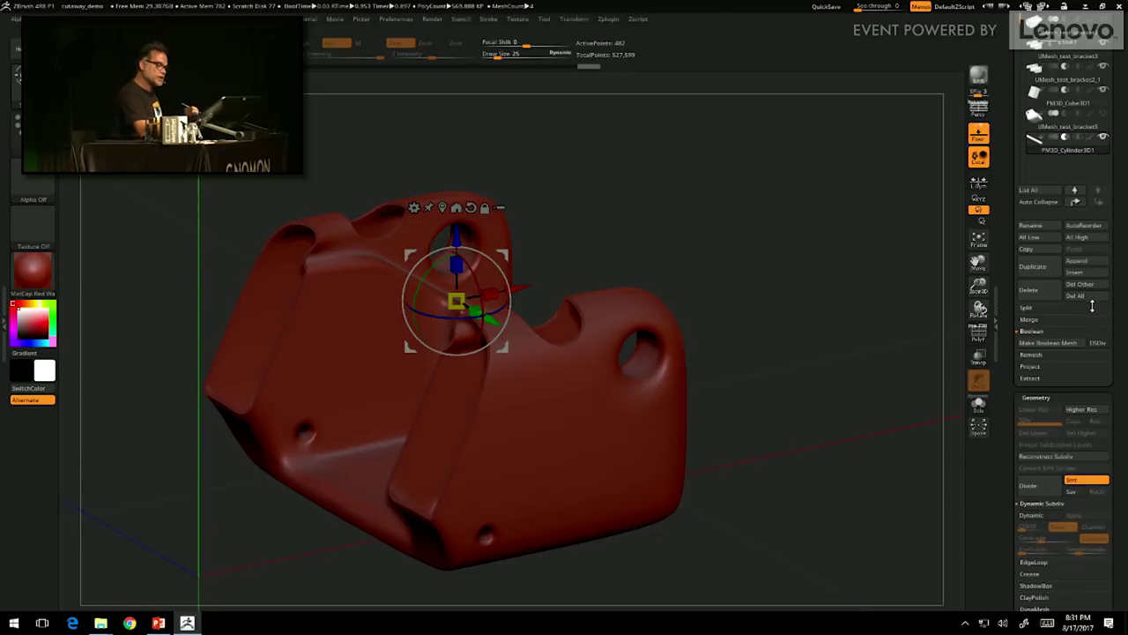
click(1104, 345)
scroll(1066, 387, up, 2)
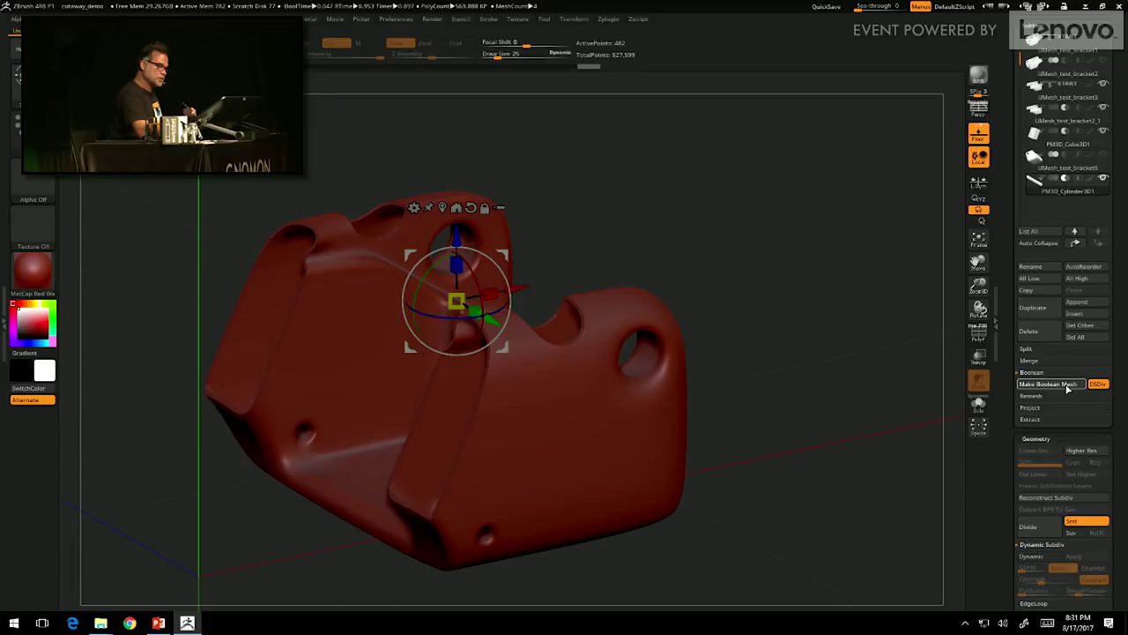
scroll(1113, 173, up, 5)
Step: Make the generated Boolean mesh the active tool and show its polyframe to examine the topology along the cut edges
drag(1113, 173, 1116, 202)
click(1092, 192)
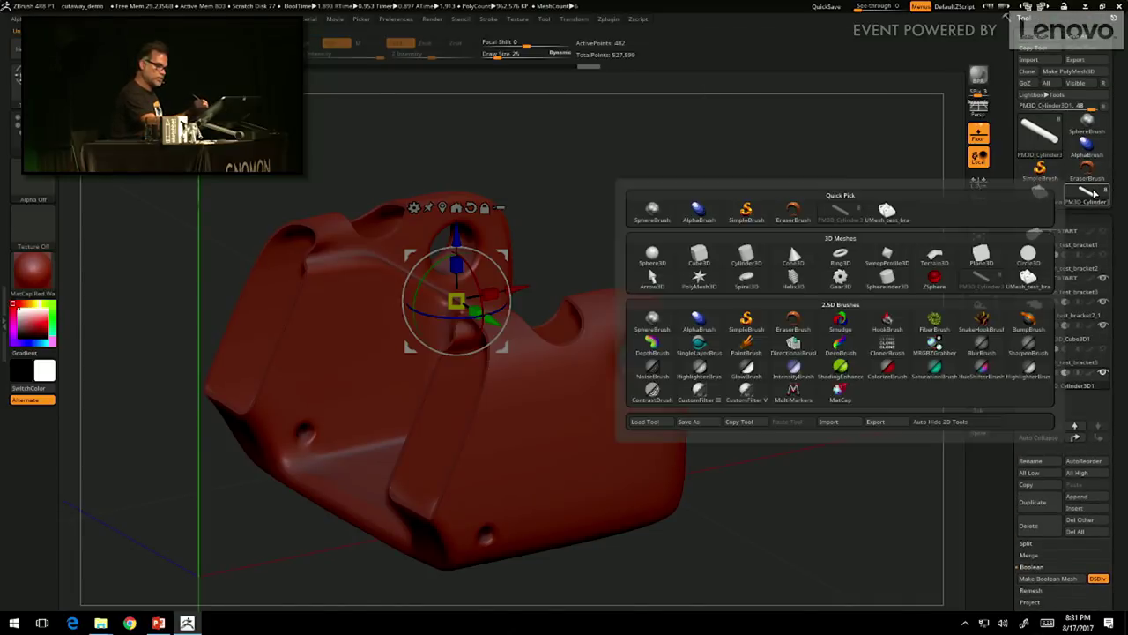
click(1092, 192)
drag(788, 370, 809, 382)
key(shift+f)
alt+drag(764, 304, 853, 327)
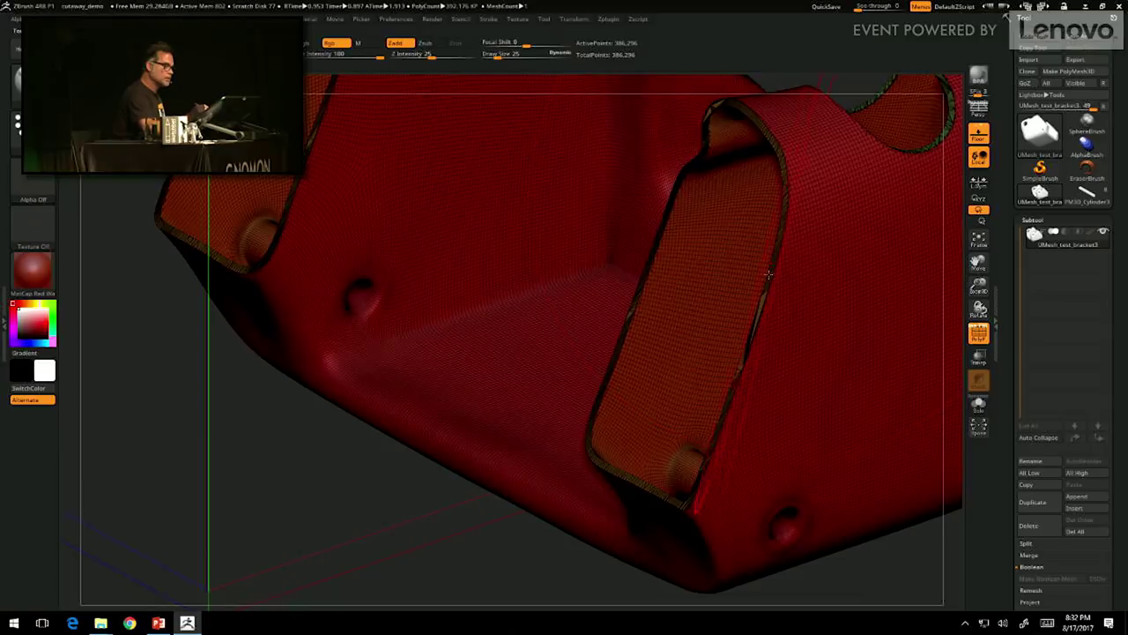
alt+drag(851, 91, 690, 114)
alt+drag(690, 350, 934, 423)
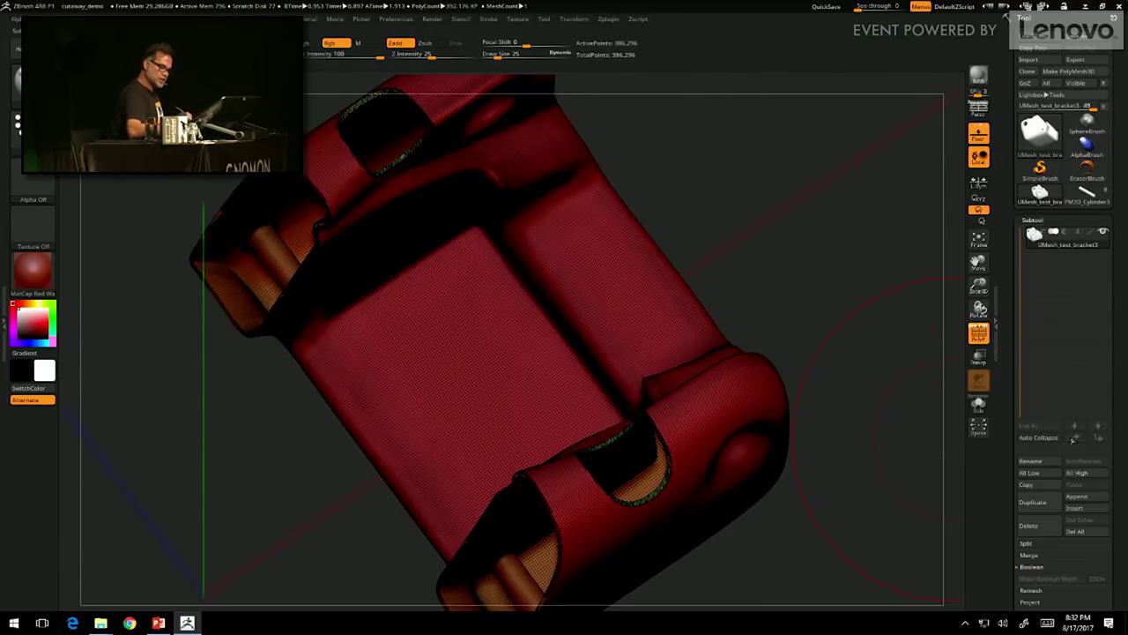
Step: Duplicate the Boolean mesh subtool and retopologize the copy with ZRemesher
click(1042, 509)
drag(868, 325, 856, 413)
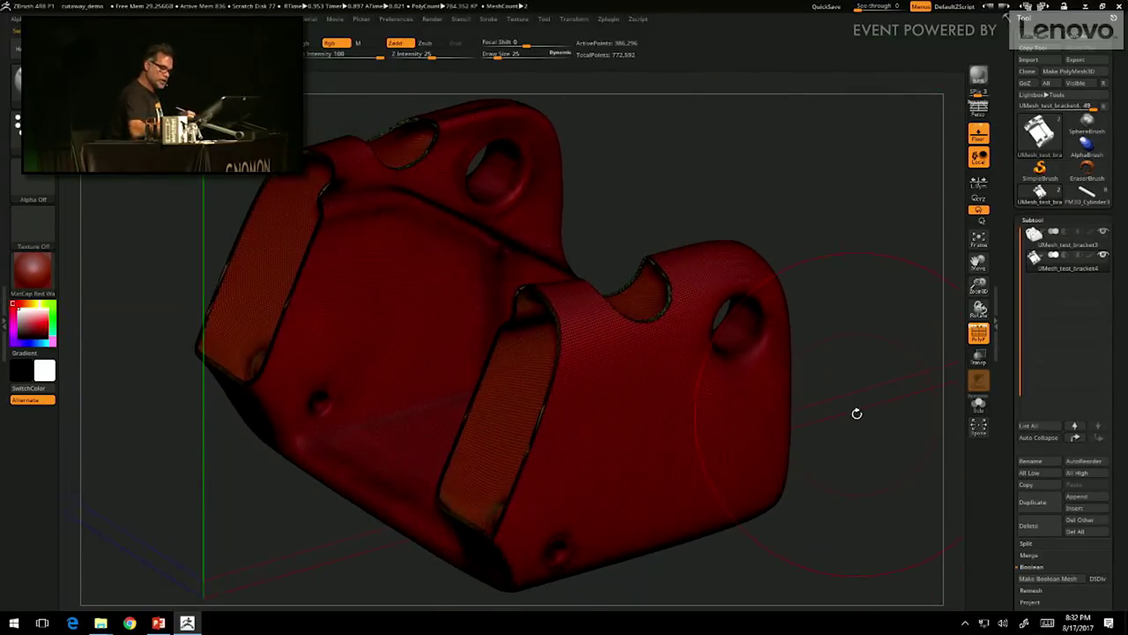
drag(1113, 507, 1069, 424)
drag(1088, 539, 1112, 434)
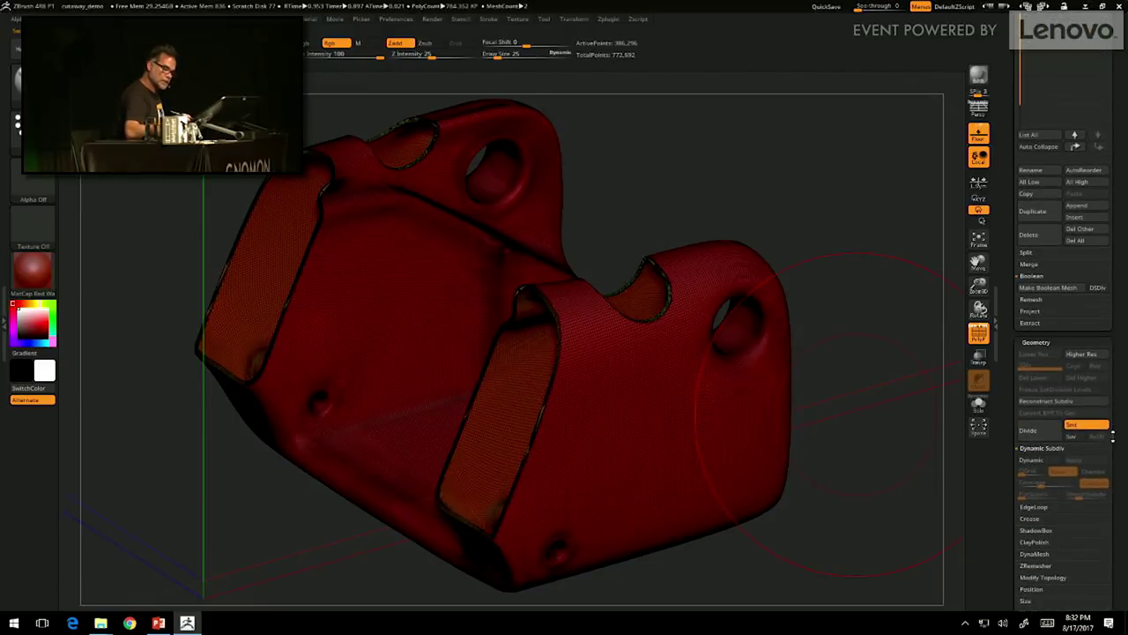
click(1036, 565)
click(1042, 458)
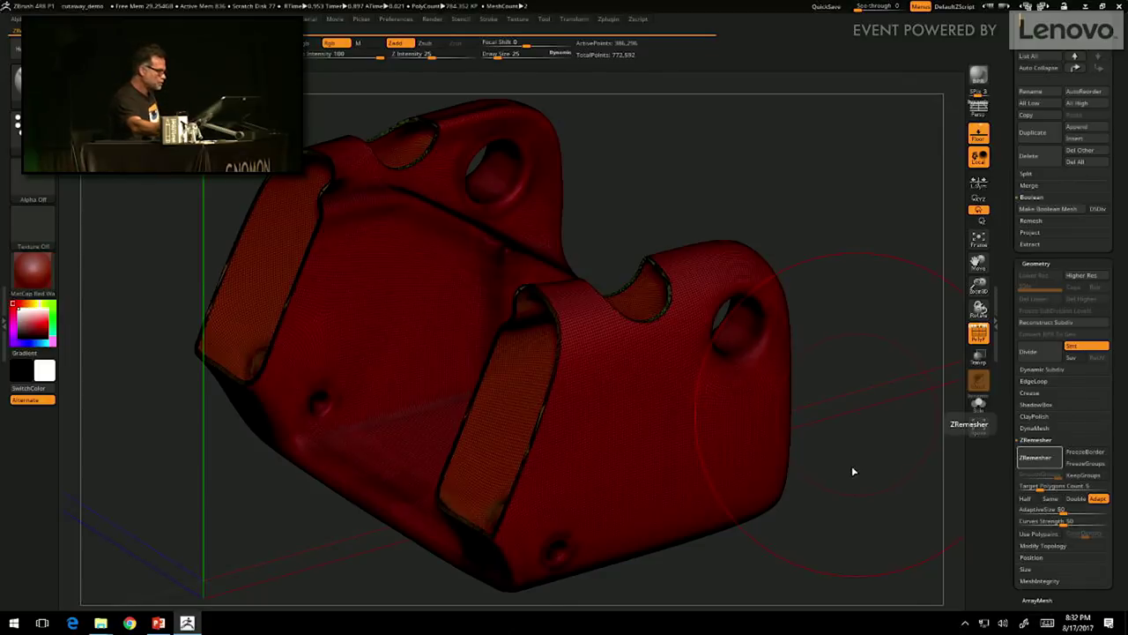
Step: Isolate the remeshed bracket copy, hide its polyframe and turn on dynamic subdivision to examine the smoothed surface
drag(852, 465, 839, 291)
key(alt+shift+s)
mouse_move(856, 491)
mouse_down()
mouse_move(894, 494)
mouse_move(862, 491)
mouse_move(888, 467)
mouse_move(852, 488)
mouse_up()
key(shift+f)
key(d)
drag(841, 445, 903, 444)
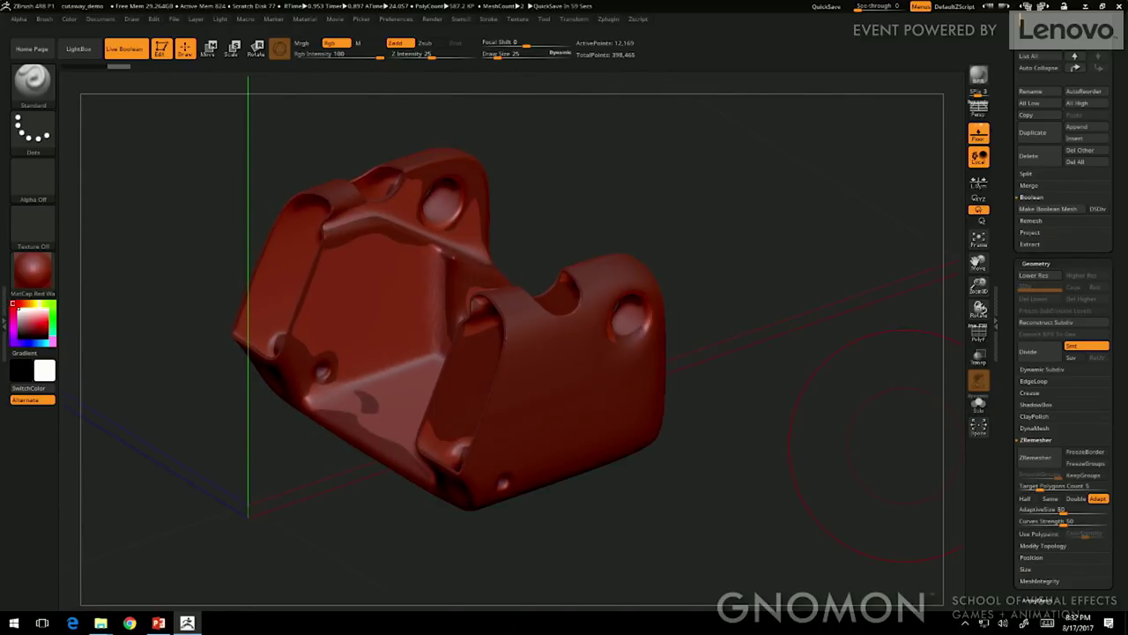
mouse_move(903, 444)
mouse_down()
mouse_move(746, 473)
mouse_move(772, 342)
mouse_move(798, 440)
mouse_move(756, 427)
mouse_move(778, 433)
mouse_up()
alt+drag(778, 434, 656, 390)
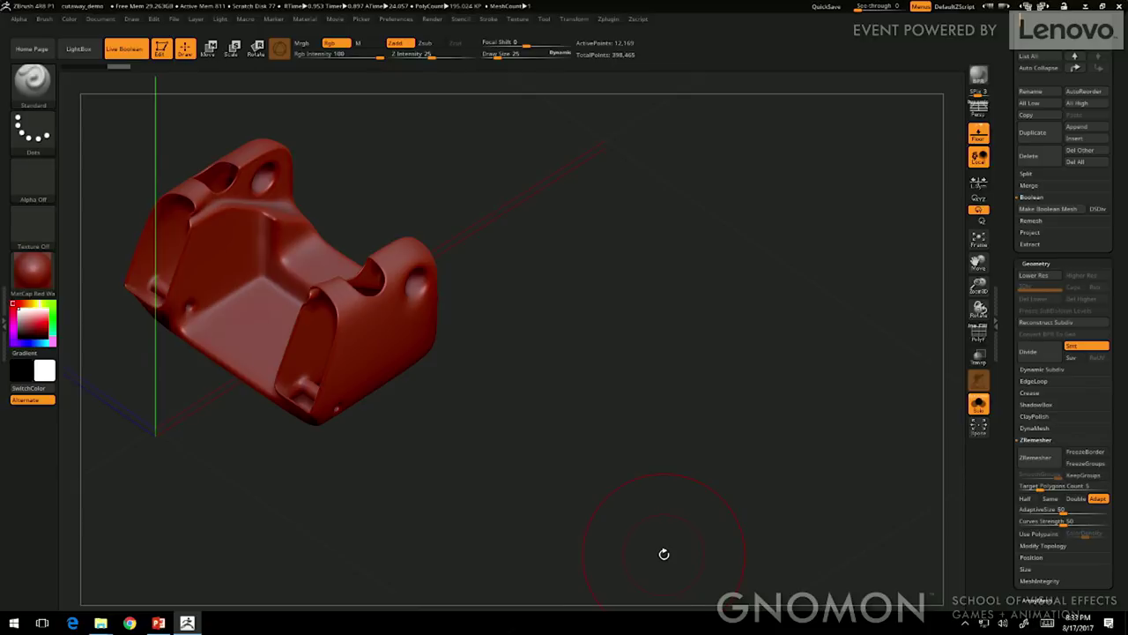
Step: Initialize ZBrush from the preferences to clear the current session
drag(1119, 197, 1124, 340)
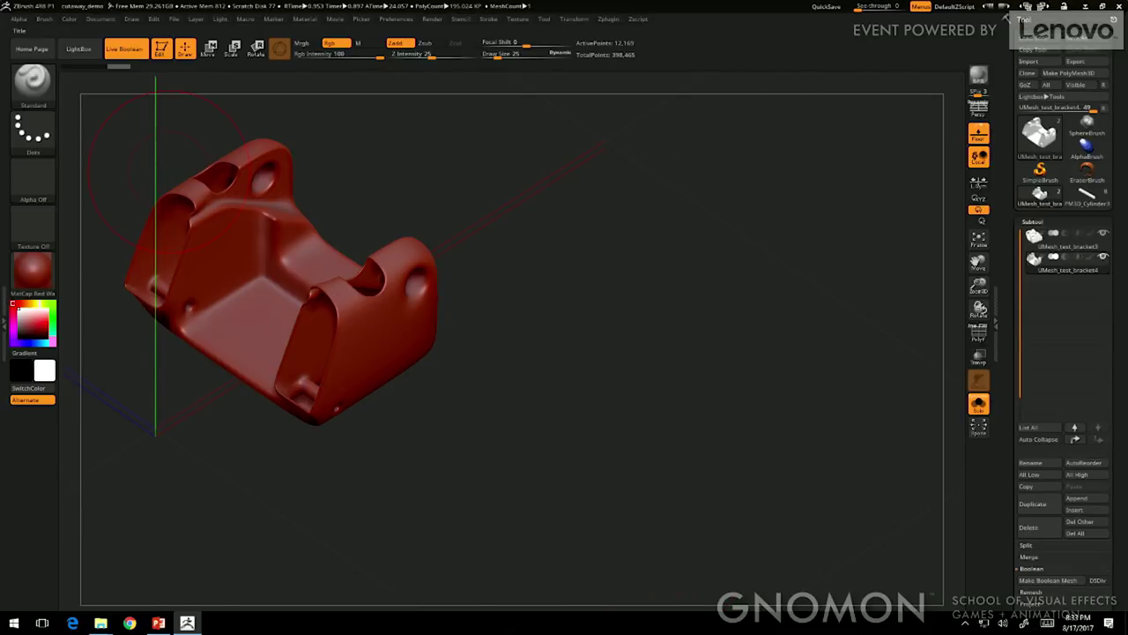
click(398, 19)
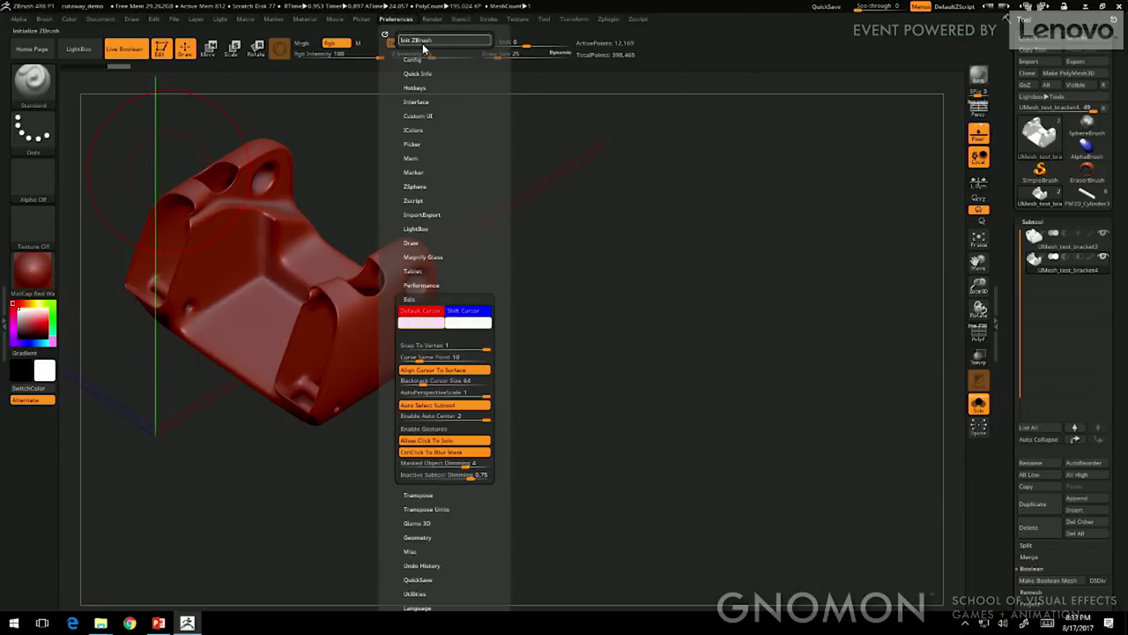
click(423, 40)
click(610, 362)
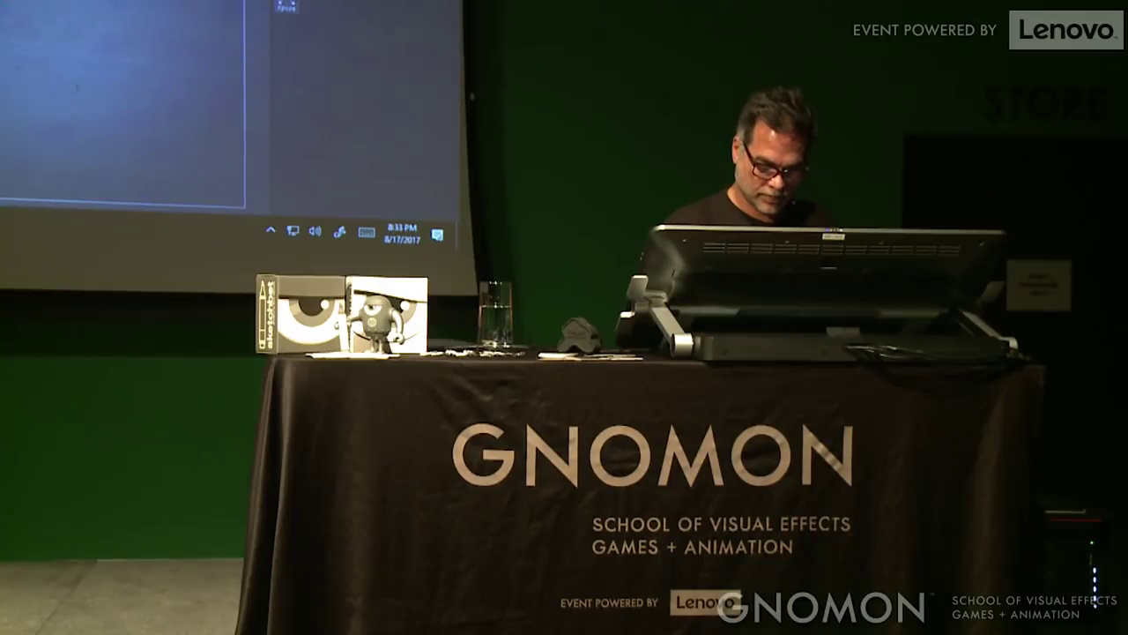
scroll(385, 97, down, 3)
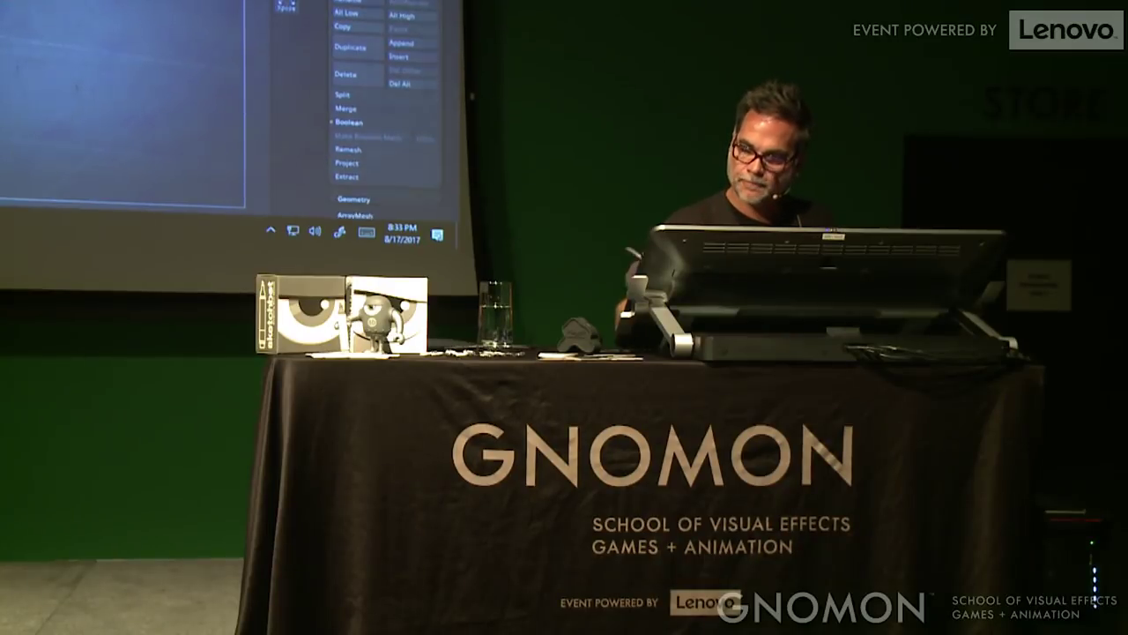
click(364, 3)
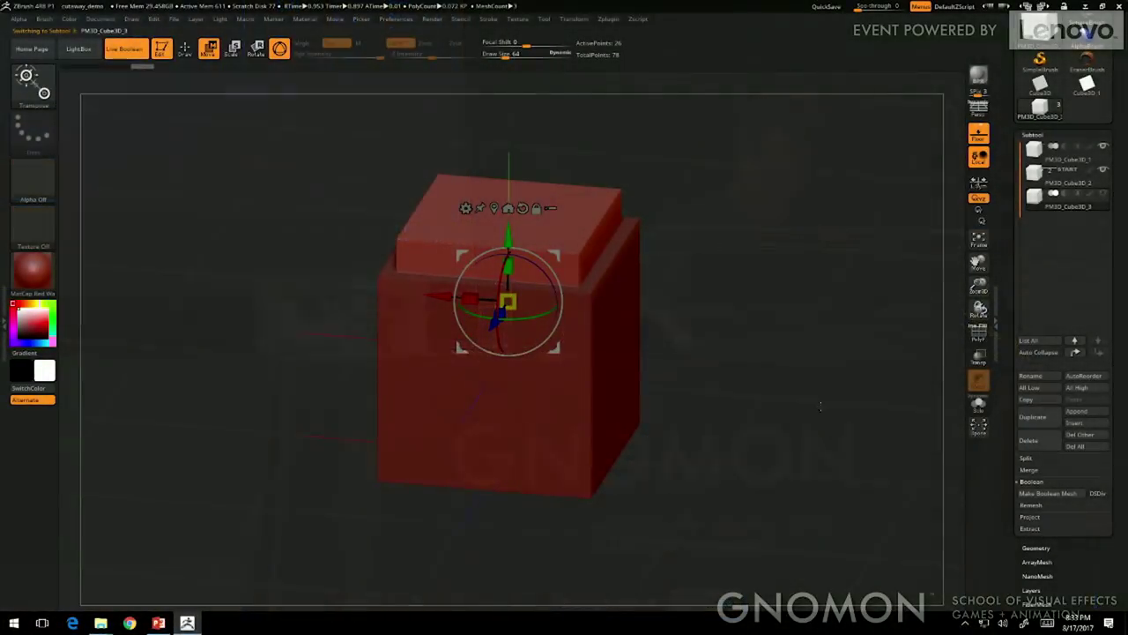
Step: Isolate the cubes in solo view, make PM3D_Cube3D_1 the start subtool and set PM3D_Cube3D_2 to subtraction
drag(820, 402, 745, 404)
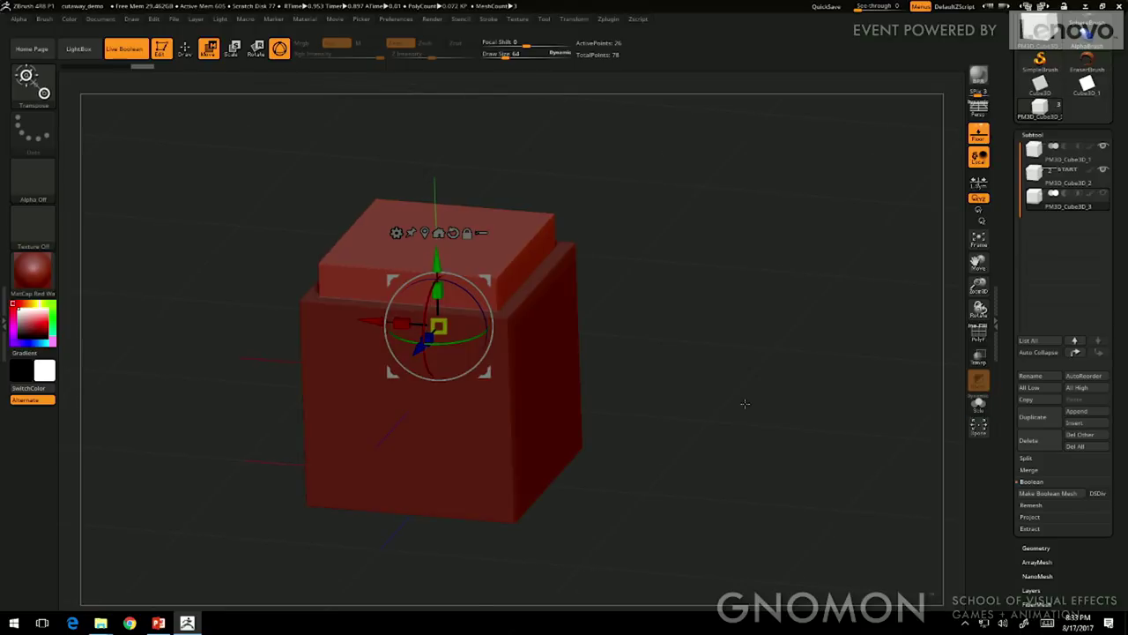
click(978, 403)
click(978, 212)
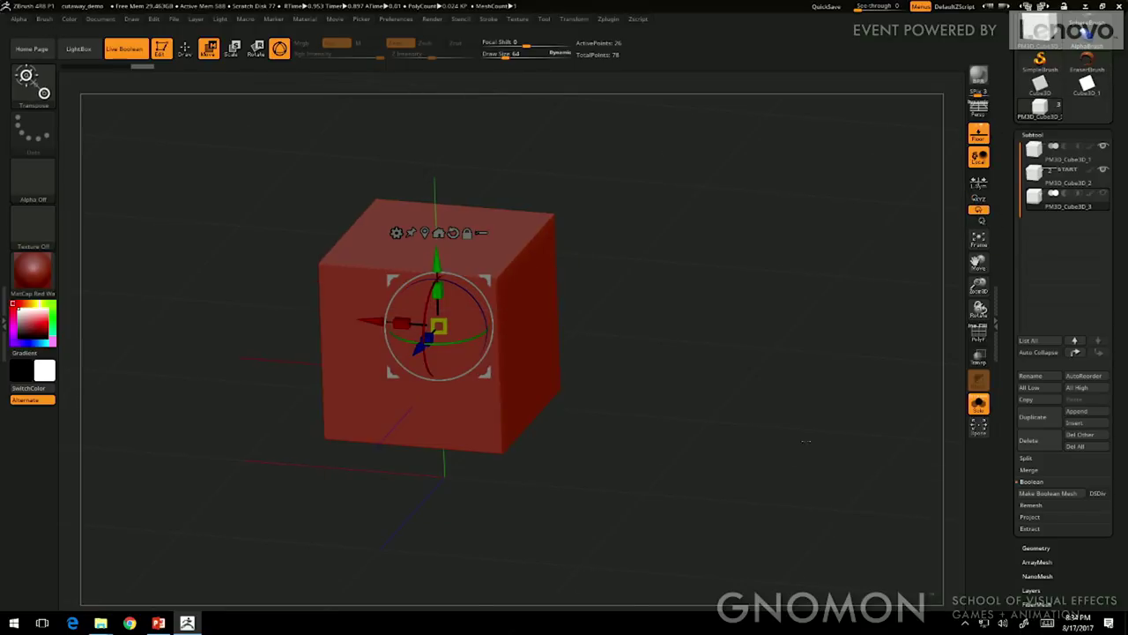
click(1056, 173)
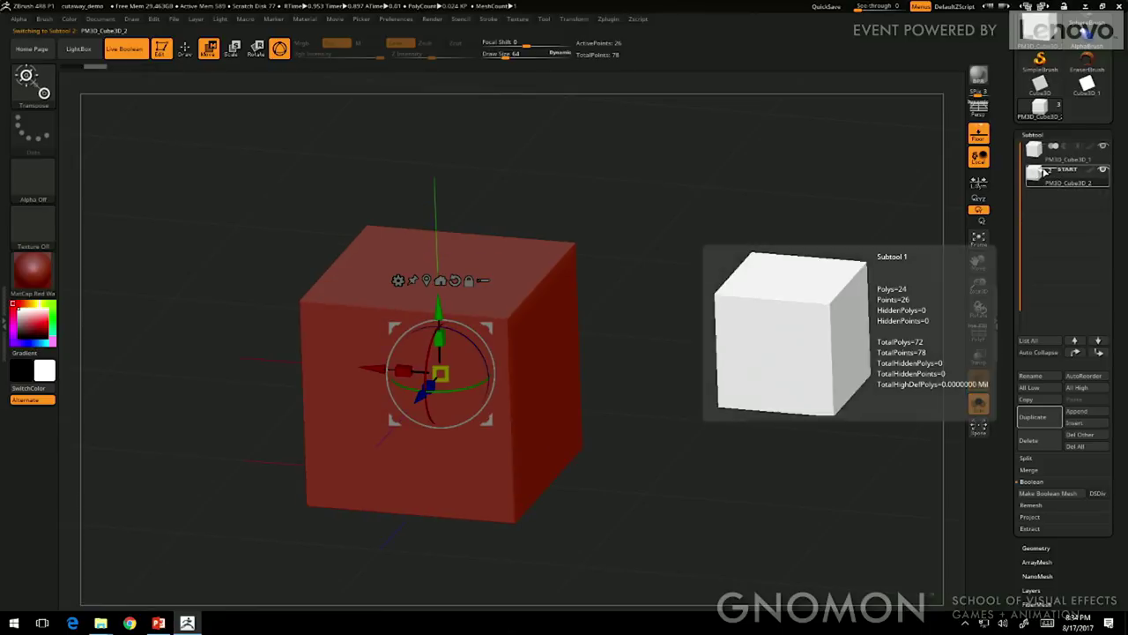
mouse_move(1069, 150)
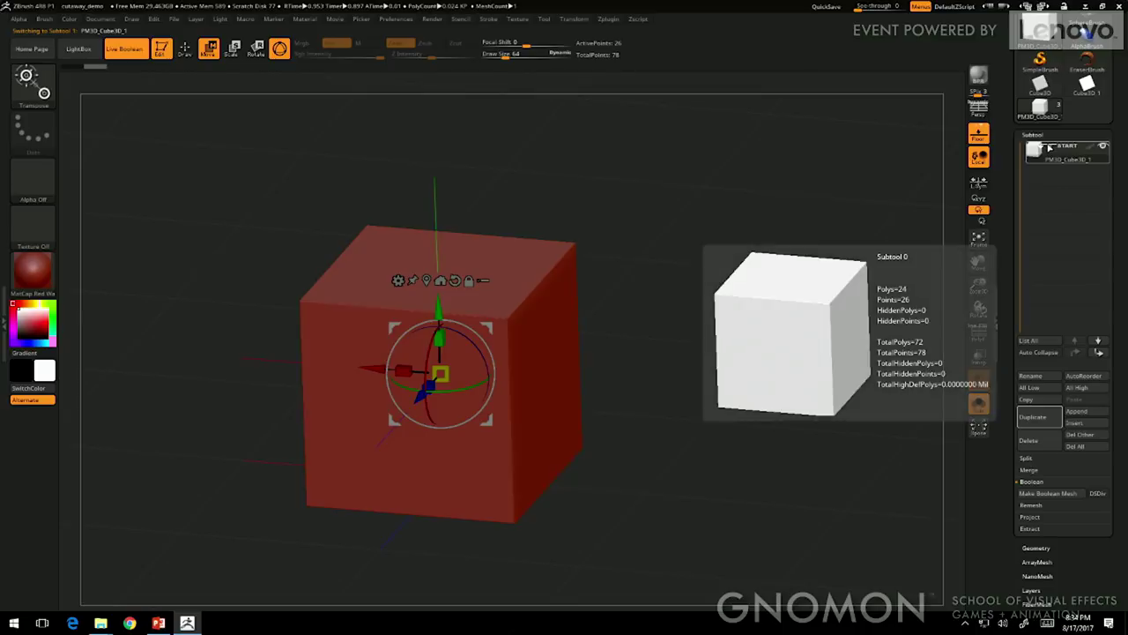
mouse_move(1063, 169)
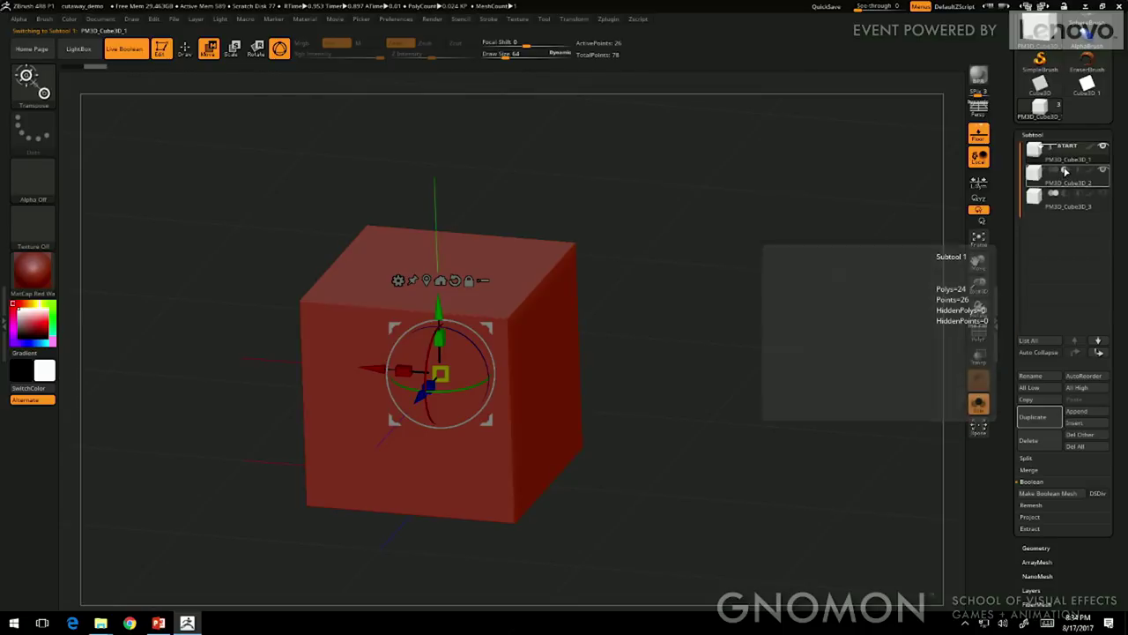
mouse_move(1104, 201)
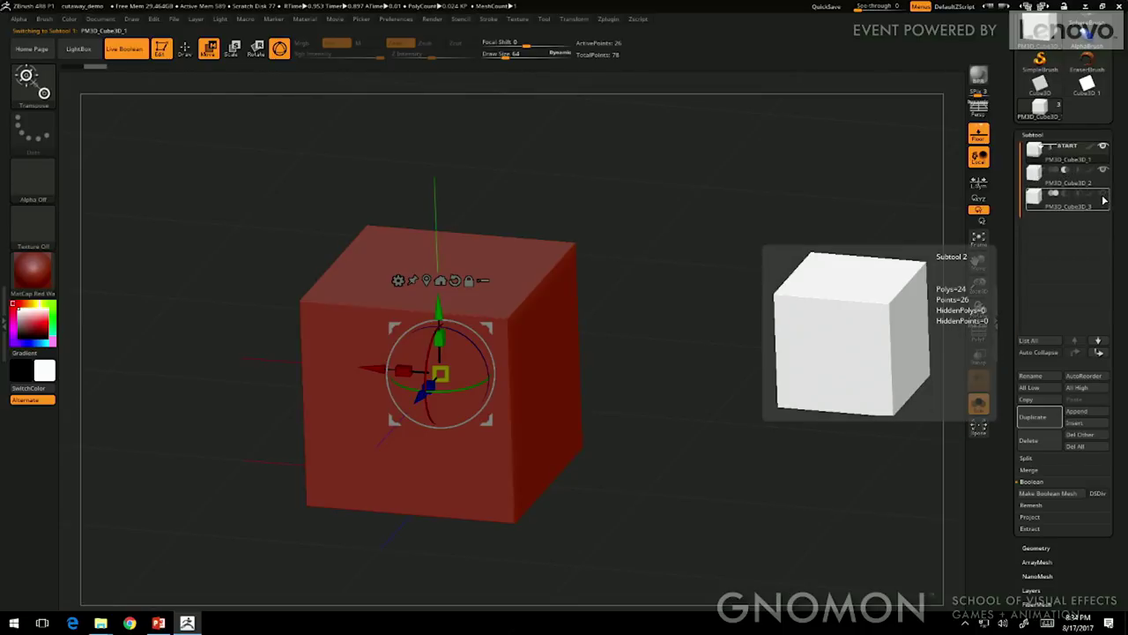
Step: Turn Live Boolean off and back on in the render settings
click(435, 19)
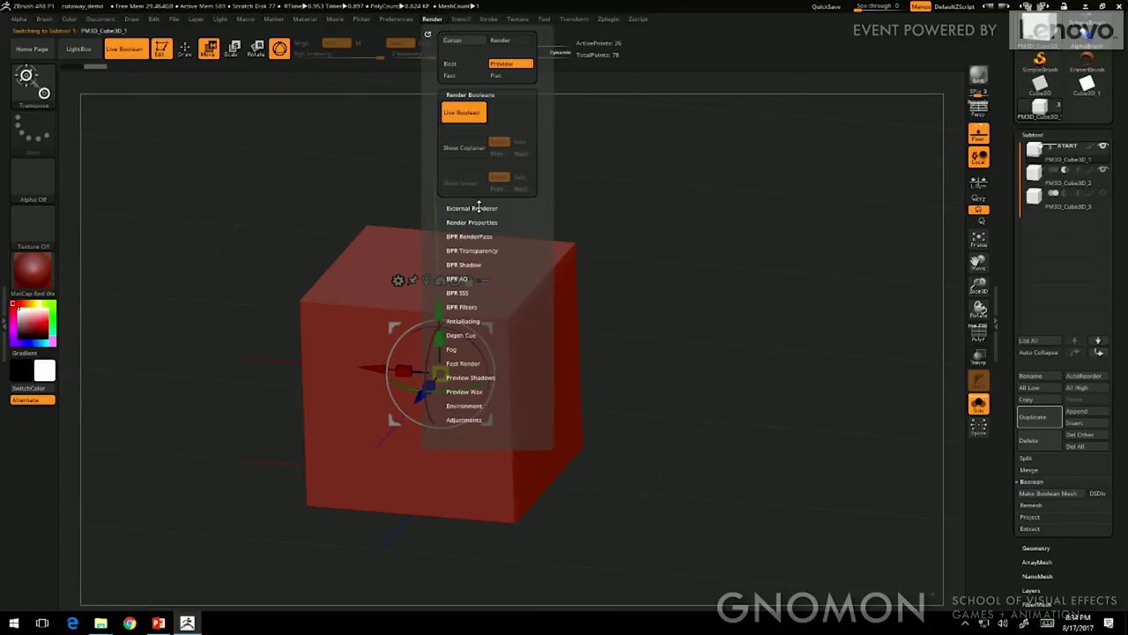
click(478, 118)
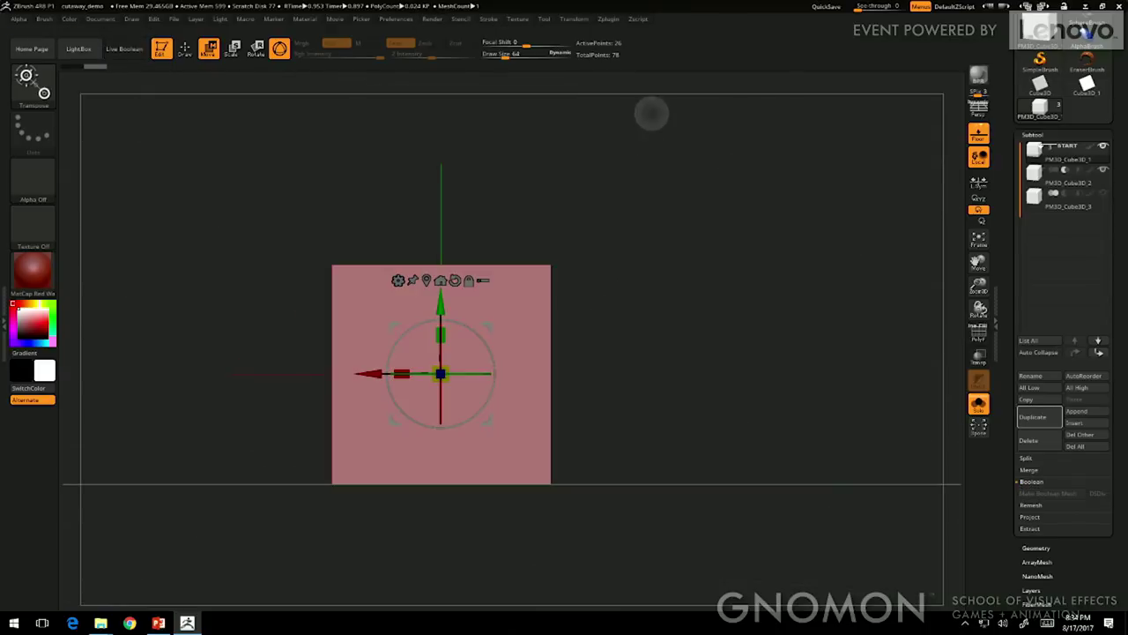
click(433, 19)
click(463, 111)
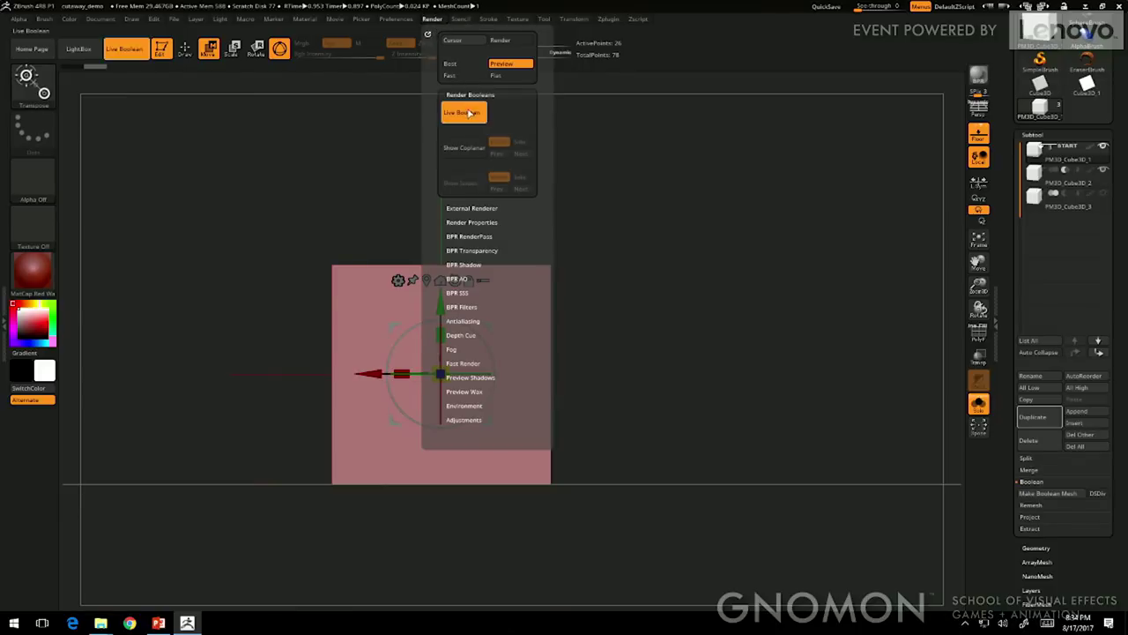
Step: Leave solo view, scale PM3D_Cube3D_2 down to about 0.93 and raise it to hollow PM3D_Cube3D_1 into an open-topped box
drag(809, 433, 802, 456)
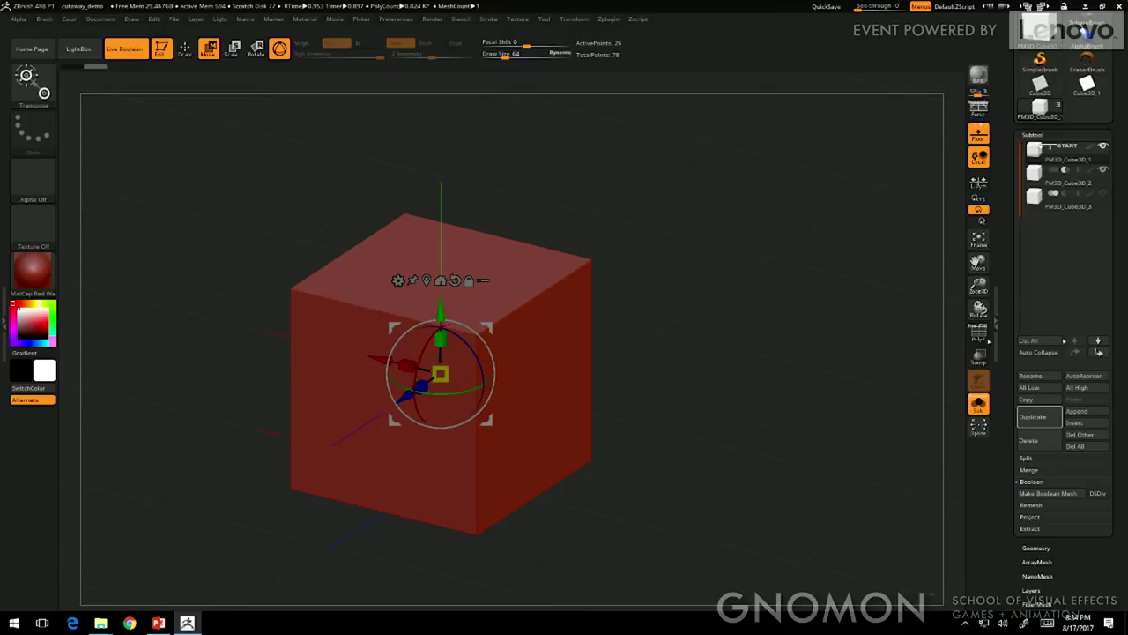
click(773, 430)
drag(776, 308, 731, 470)
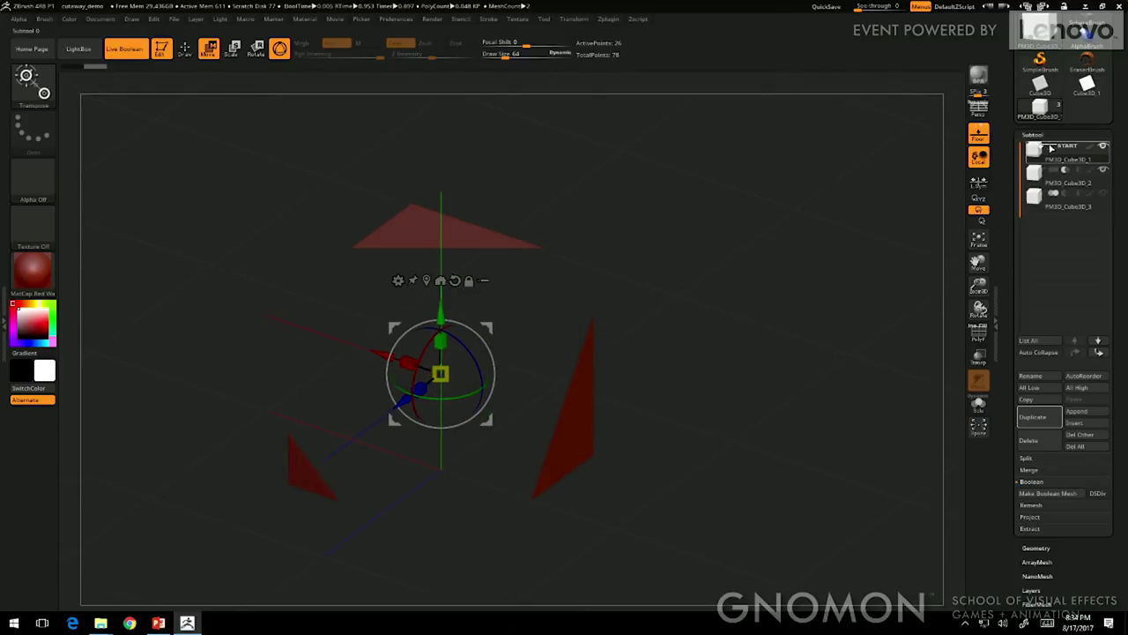
click(1038, 174)
drag(439, 374, 428, 381)
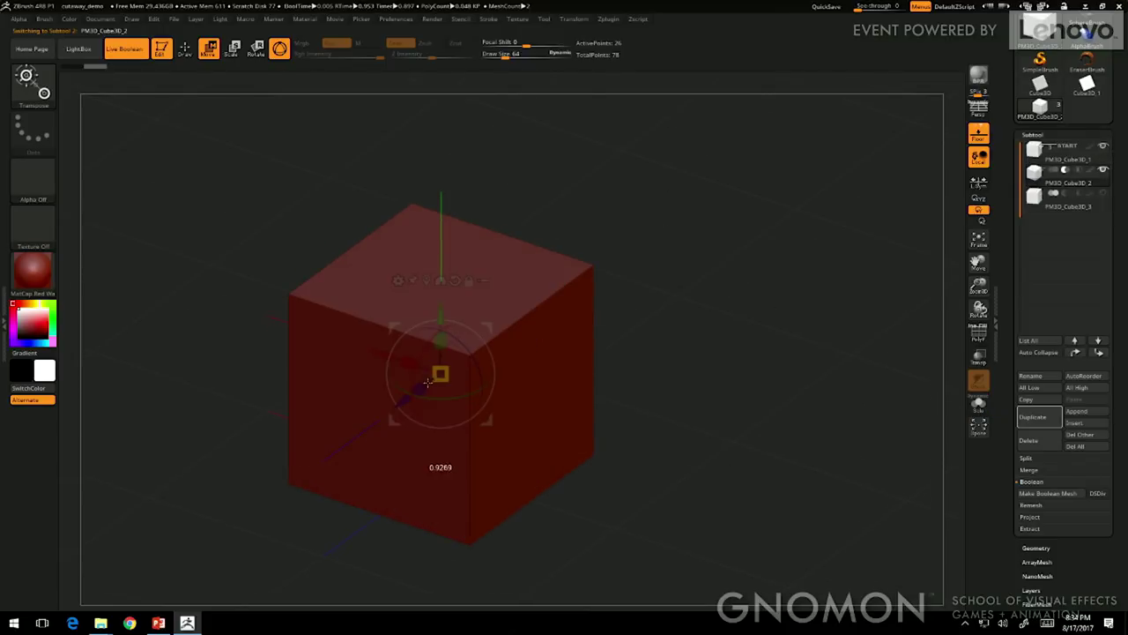
drag(441, 337, 445, 255)
alt+drag(682, 322, 712, 317)
drag(712, 317, 613, 309)
mouse_move(463, 268)
mouse_down()
mouse_move(467, 130)
mouse_move(463, 251)
mouse_up()
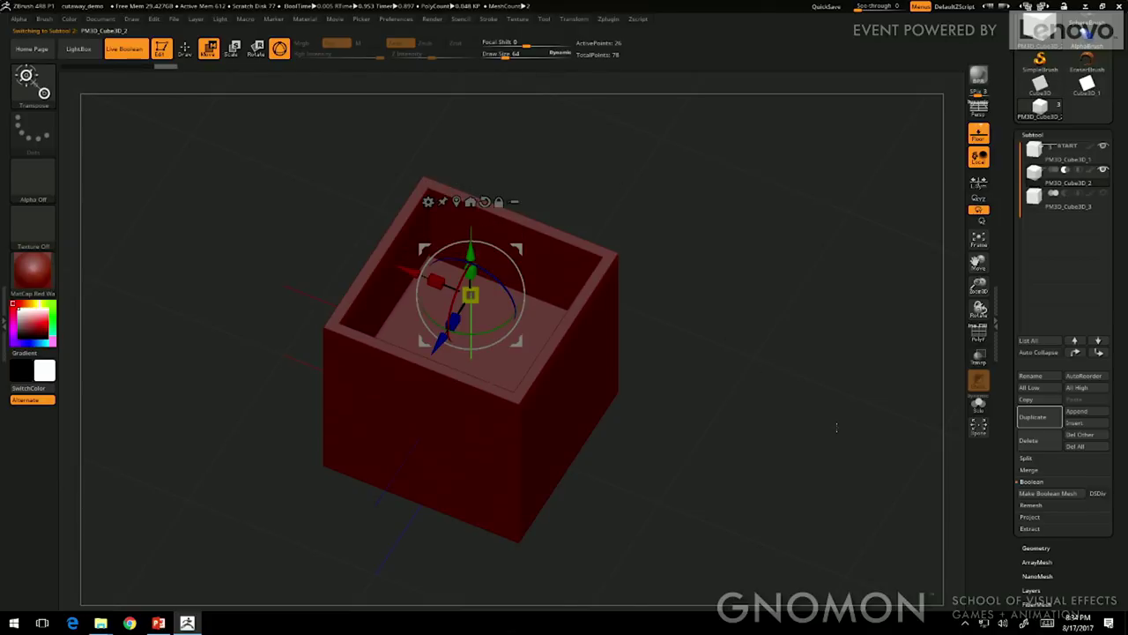
scroll(1112, 451, down, 4)
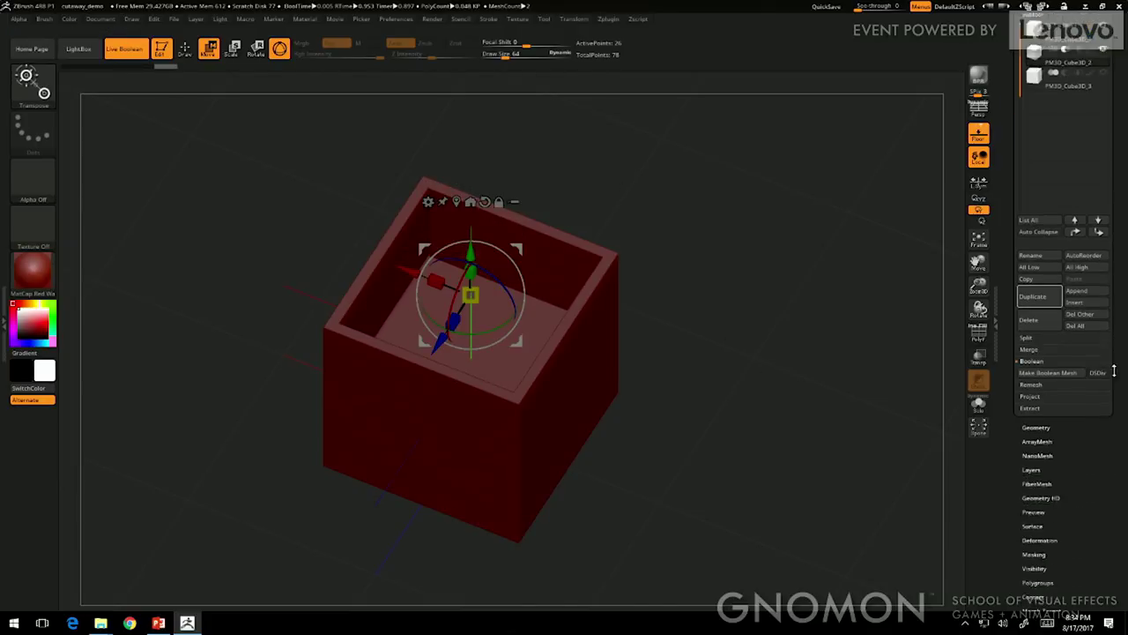
Step: Turn on dynamic subdivision for PM3D_Cube3D_2 and set SmoothSubdiv to 5
key(d)
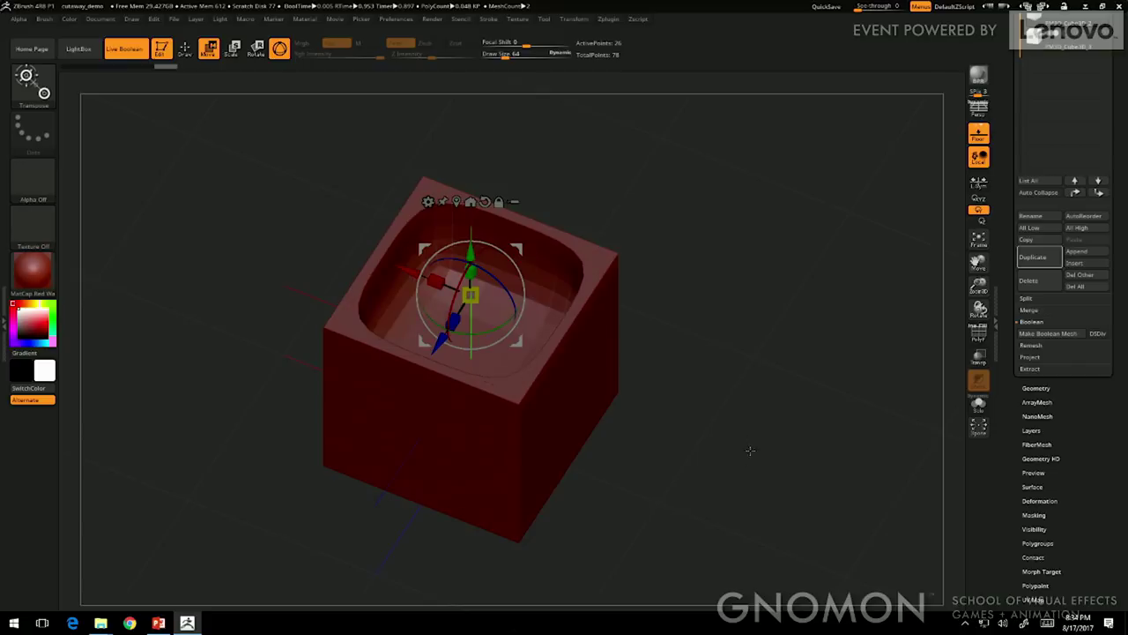
alt+drag(742, 367, 738, 380)
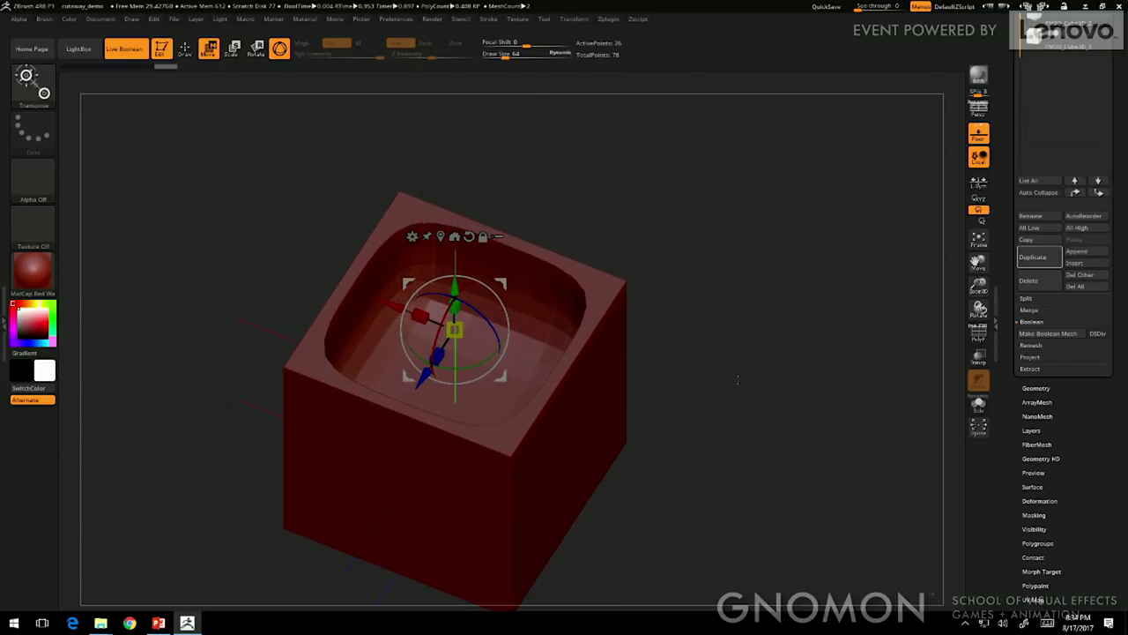
click(1036, 388)
scroll(1048, 423, down, 3)
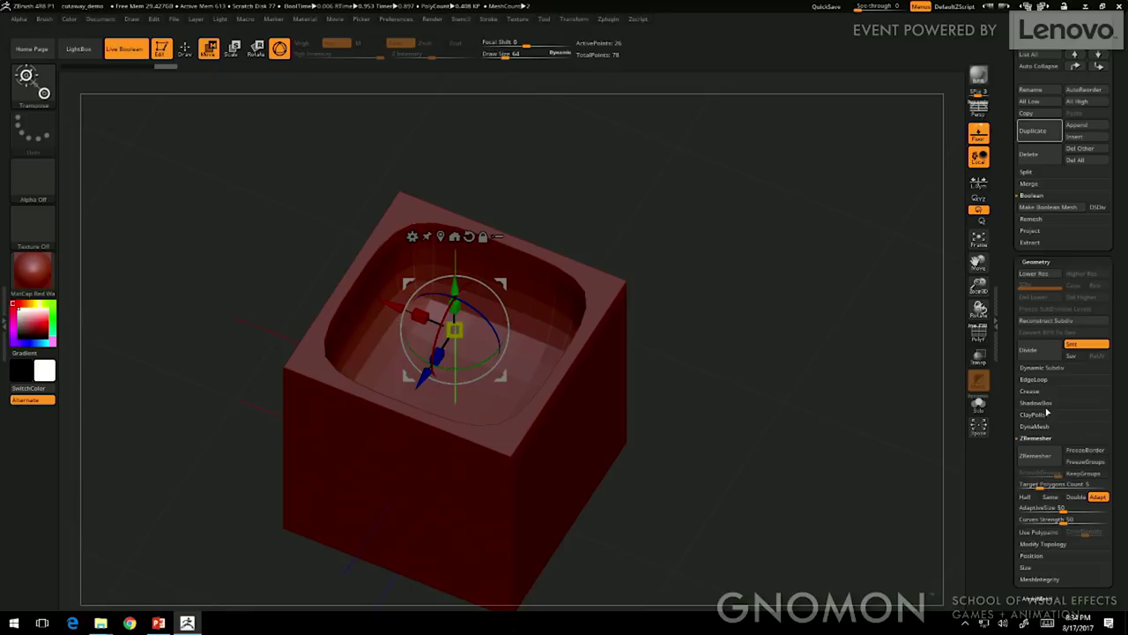
click(1044, 368)
click(1096, 415)
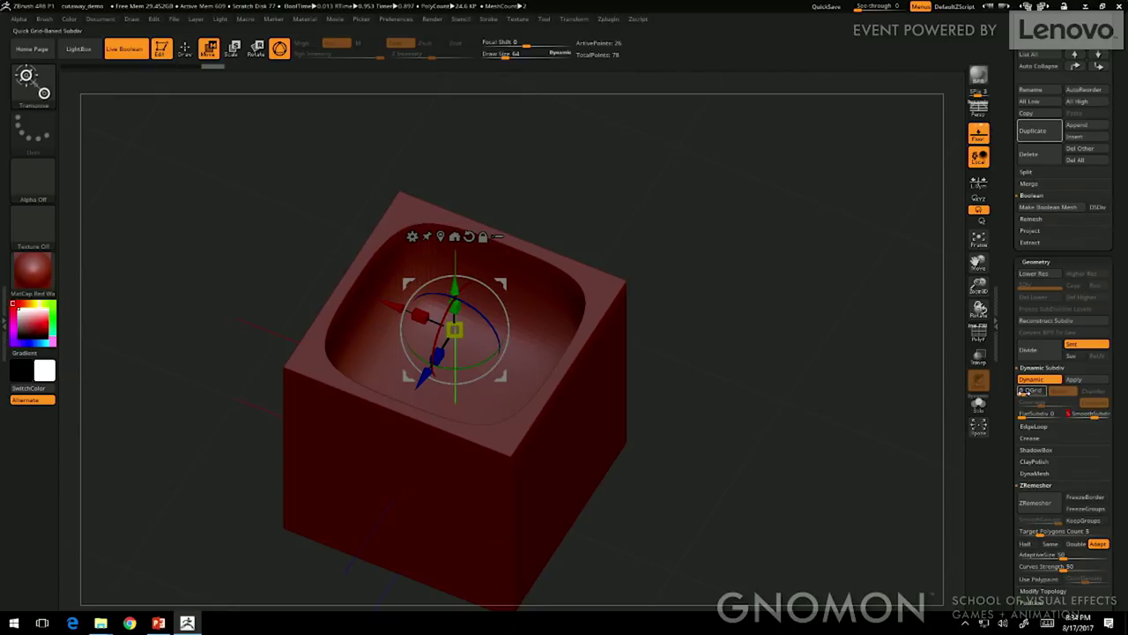
Step: Set PM3D_Cube3D_2's dynamic subdivision to QGrid 3 in Bevel mode with a coverage of 0.0747
click(1024, 391)
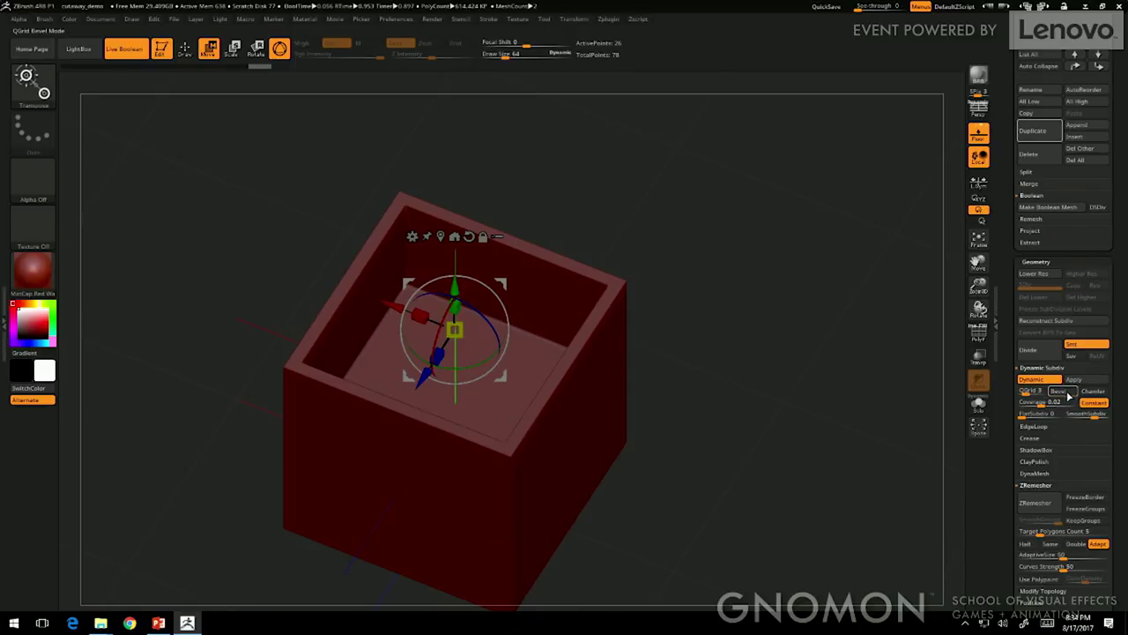
click(1062, 394)
mouse_move(1039, 402)
mouse_down()
mouse_move(1066, 402)
mouse_move(1039, 402)
mouse_move(1049, 402)
mouse_up()
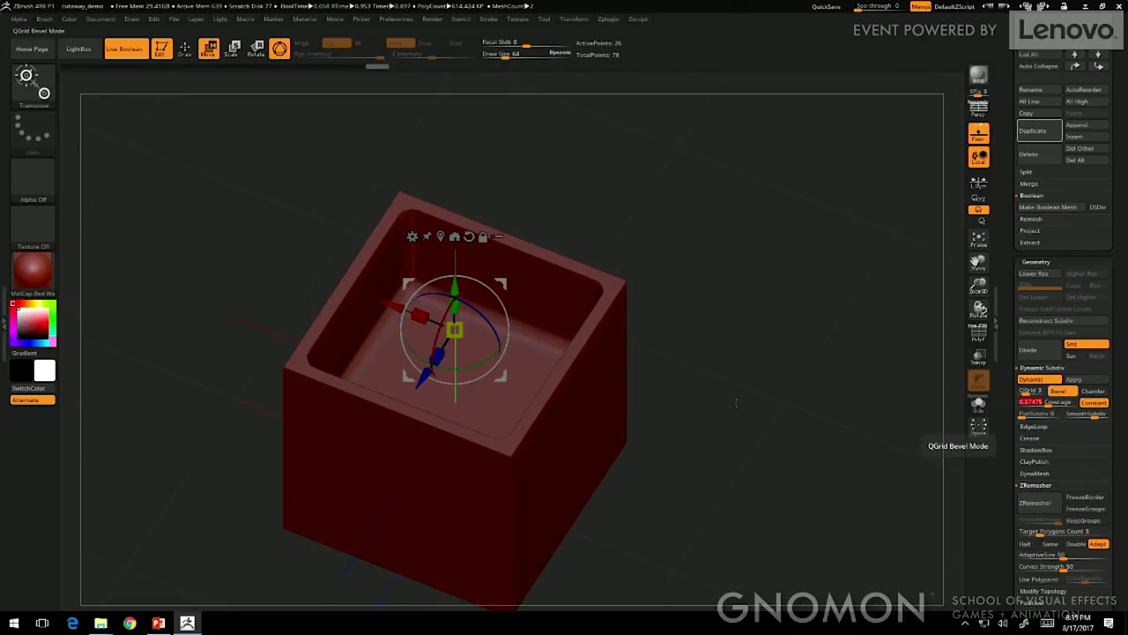
Step: Duplicate PM3D_Cube3D_2 and move the copy sideways through one wall of the box
alt+drag(771, 449, 742, 403)
scroll(1121, 160, up, 5)
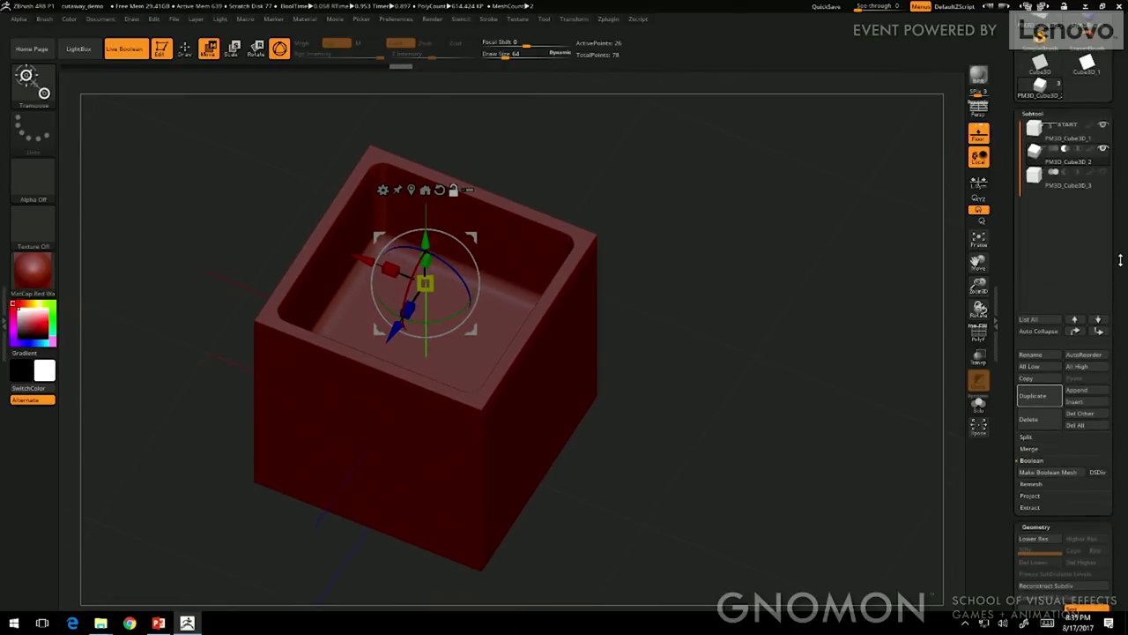
click(1032, 404)
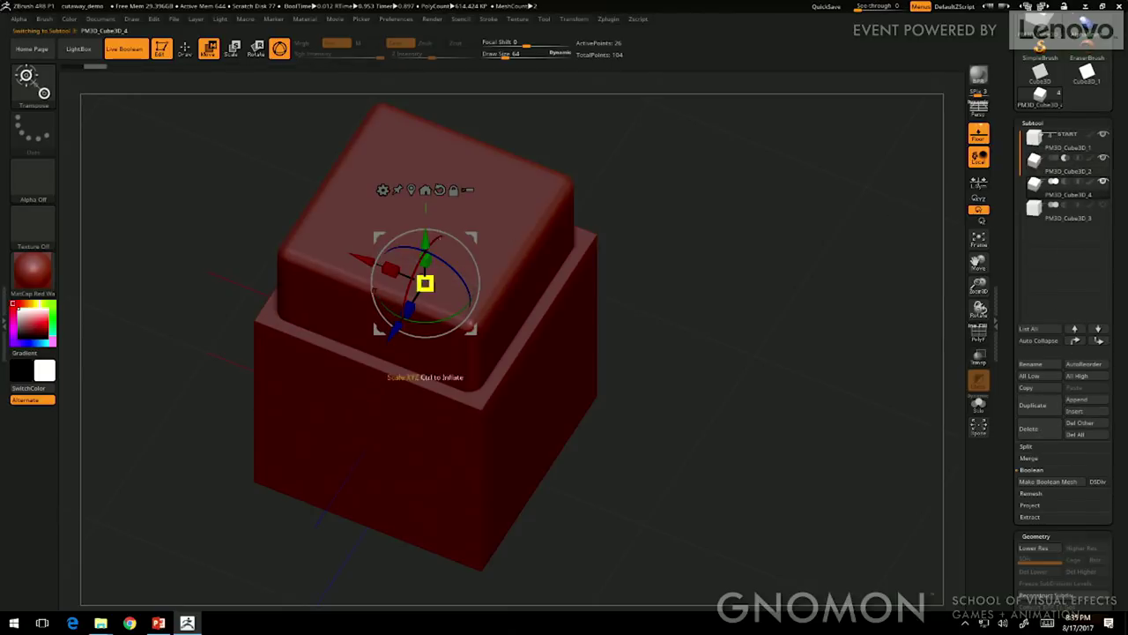
drag(356, 259, 531, 327)
mouse_move(747, 379)
mouse_down()
mouse_move(789, 386)
mouse_move(745, 374)
mouse_up()
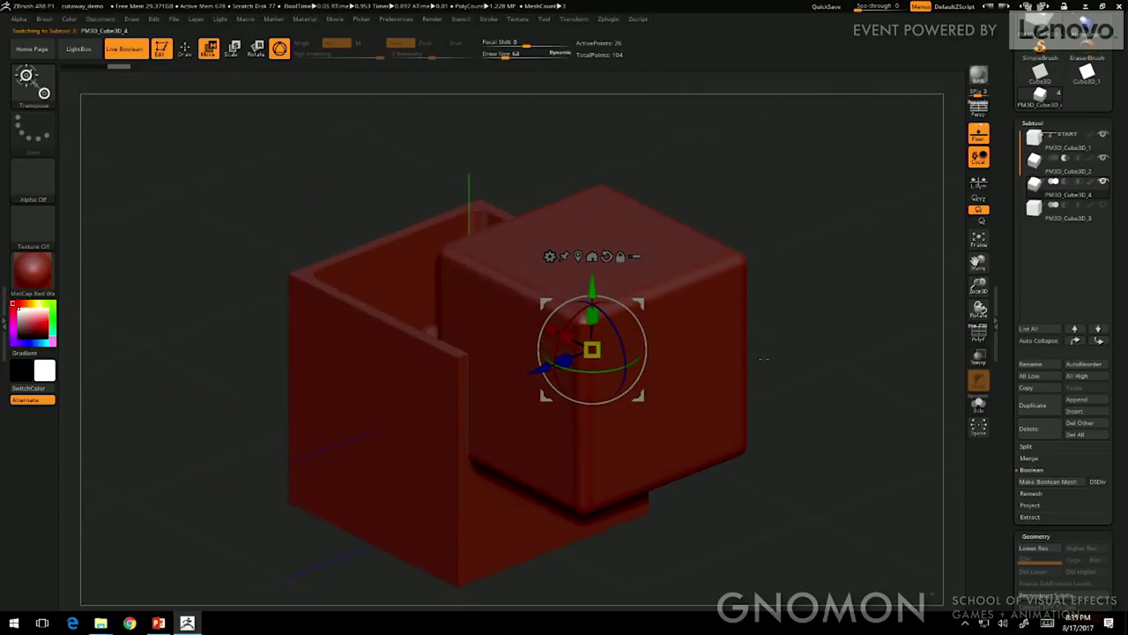
Step: Set PM3D_Cube3D_4 to subtraction and adjust its height to cut an open-topped notch in the box's side wall
click(1064, 182)
drag(590, 280, 590, 301)
drag(592, 368, 592, 377)
drag(593, 307, 592, 382)
alt+drag(655, 408, 643, 332)
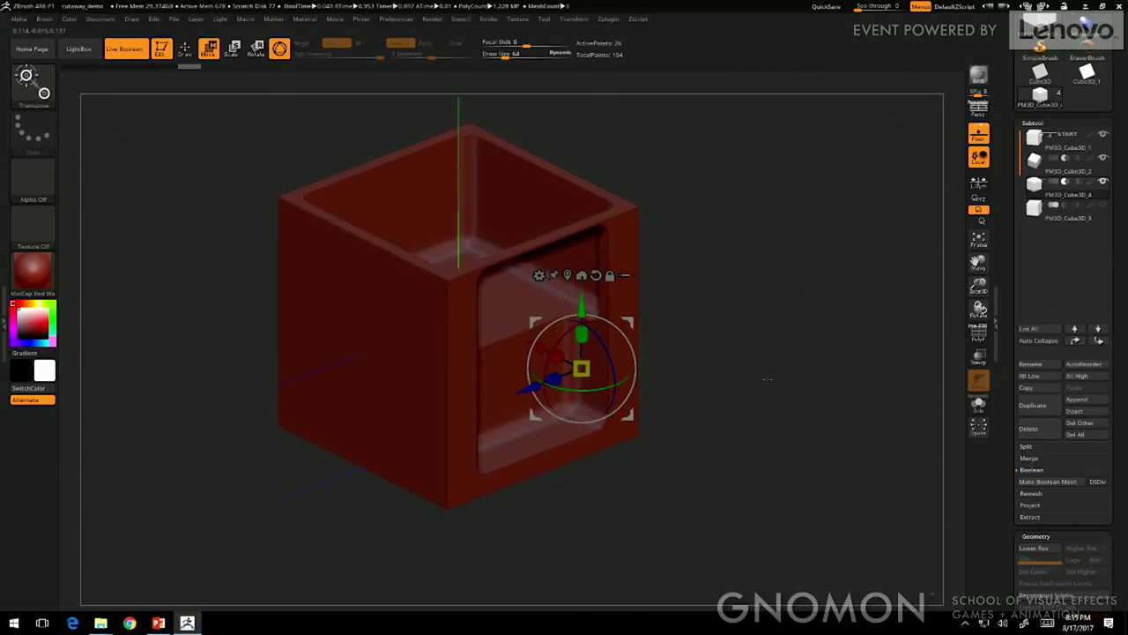
key(alt+shift+s)
key(ctrl+shift+s)
drag(580, 309, 581, 284)
drag(776, 212, 712, 250)
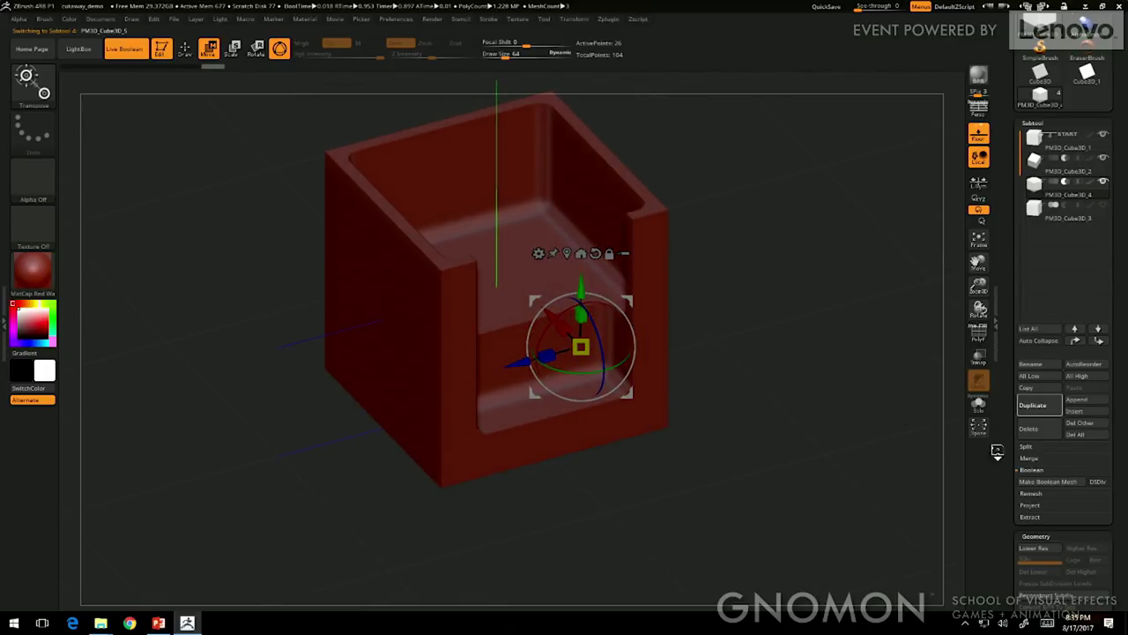
Step: Duplicate PM3D_Cube3D_4, move the copy across the box and stretch it into a long block
click(1032, 404)
drag(562, 326, 486, 249)
drag(447, 282, 395, 309)
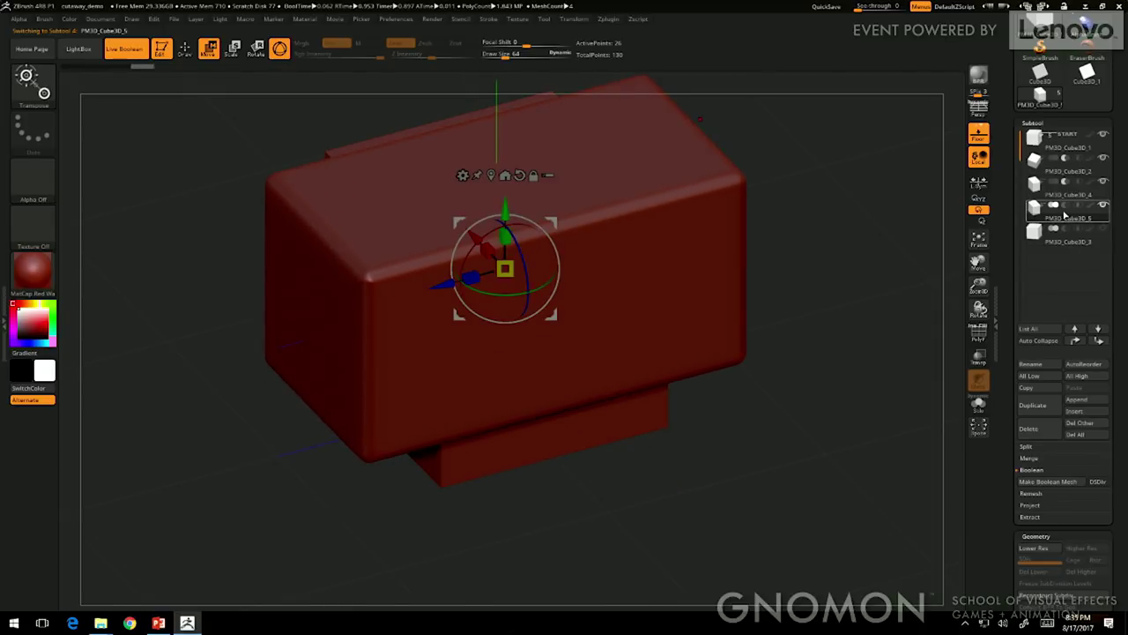
Step: Set PM3D_Cube3D_5 to subtraction and reposition it to cut a slot through the box's side below the rim
click(1064, 206)
drag(719, 280, 679, 283)
drag(505, 203, 327, 257)
drag(412, 206, 411, 232)
drag(937, 282, 718, 230)
Step: Select the hidden PM3D_Cube3D_3 and examine it against the cut box from different angles
click(1036, 235)
drag(747, 349, 764, 319)
click(759, 445)
key(shift+s)
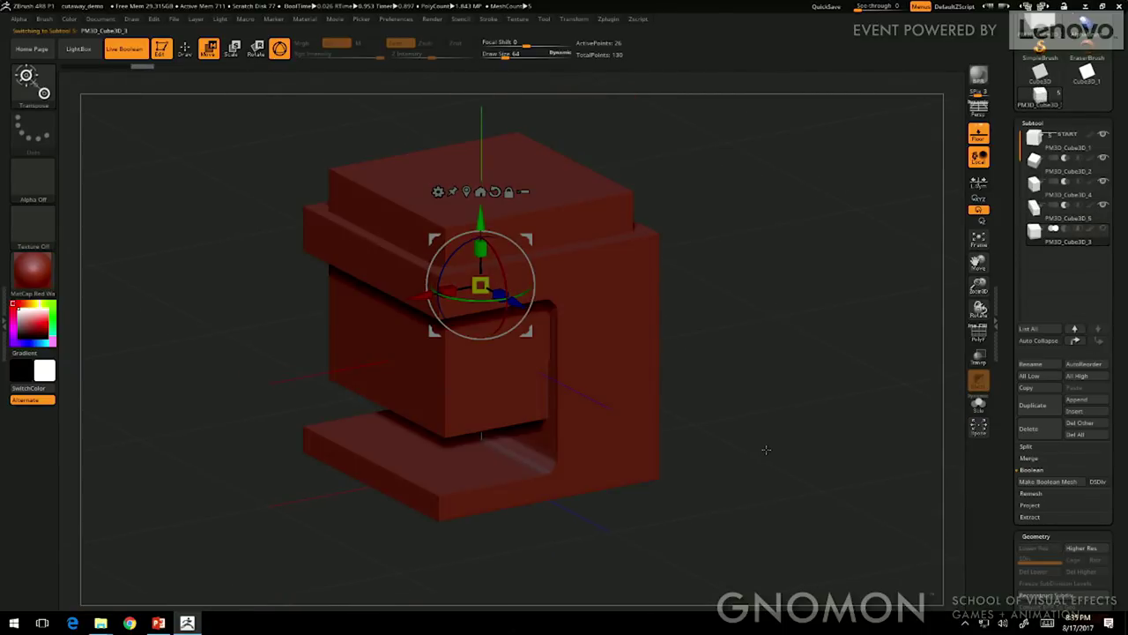
scroll(1084, 414, down, 2)
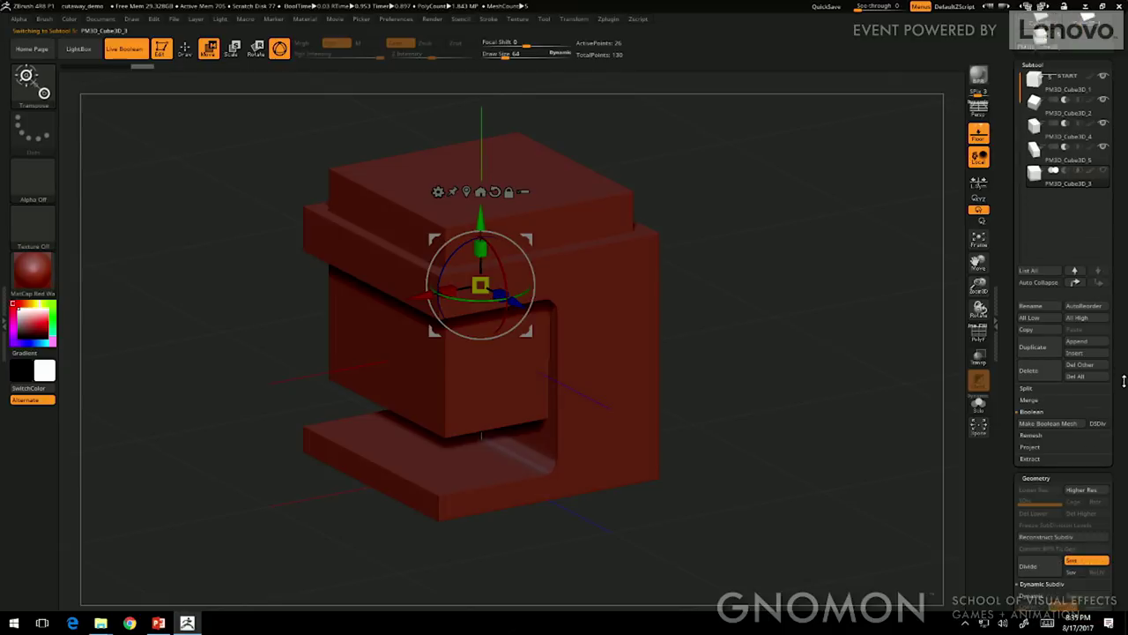
scroll(1124, 490, down, 3)
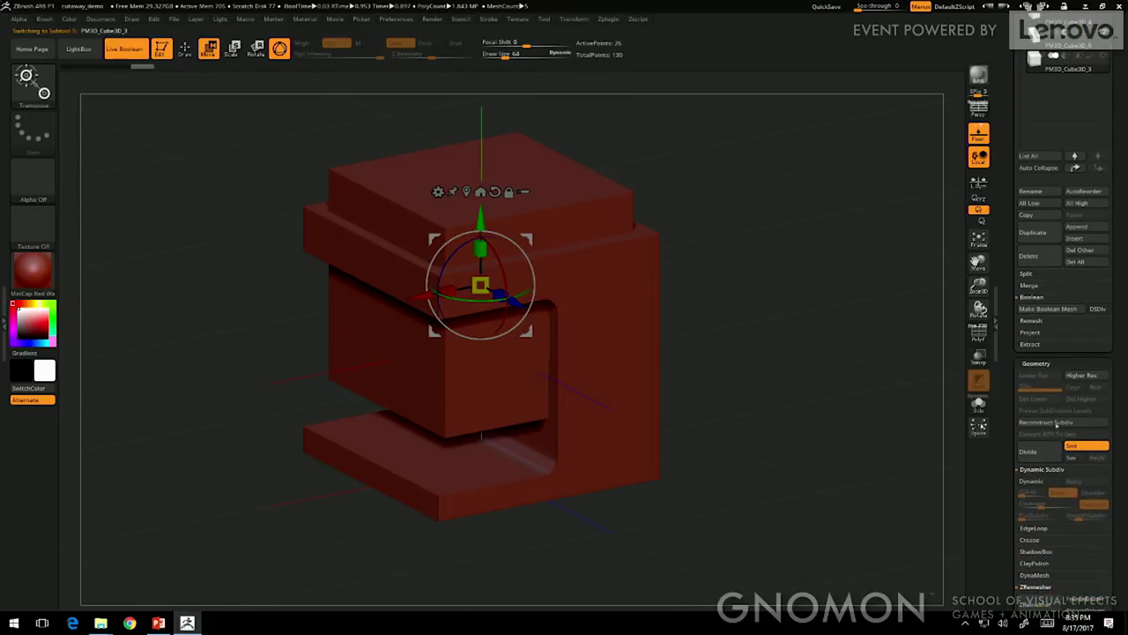
drag(712, 337, 658, 225)
drag(1115, 96, 1112, 130)
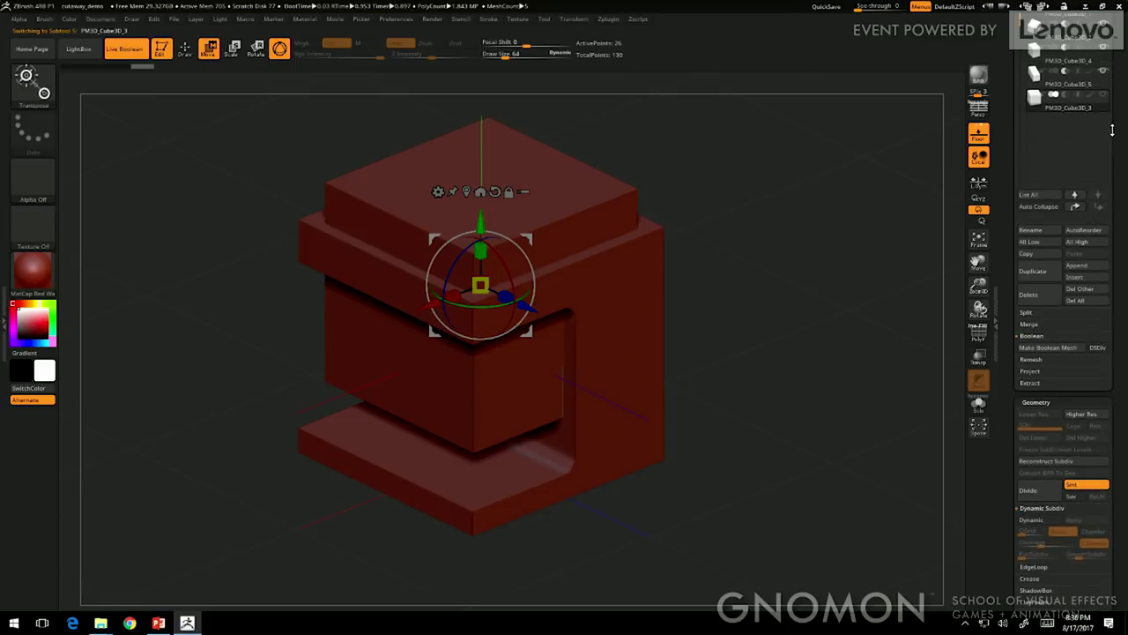
Step: Make PM3D_Cube3D_5 a start subtool, check PM3D_Cube3D_3 in solo view and select PM3D_Cube3D_5
click(1104, 70)
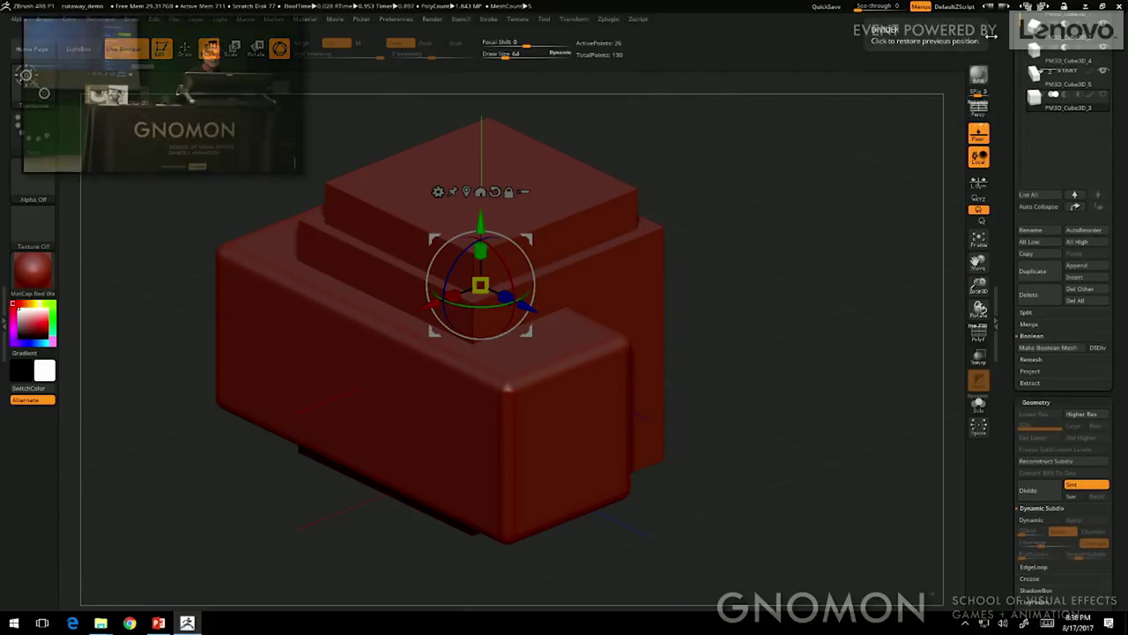
click(978, 404)
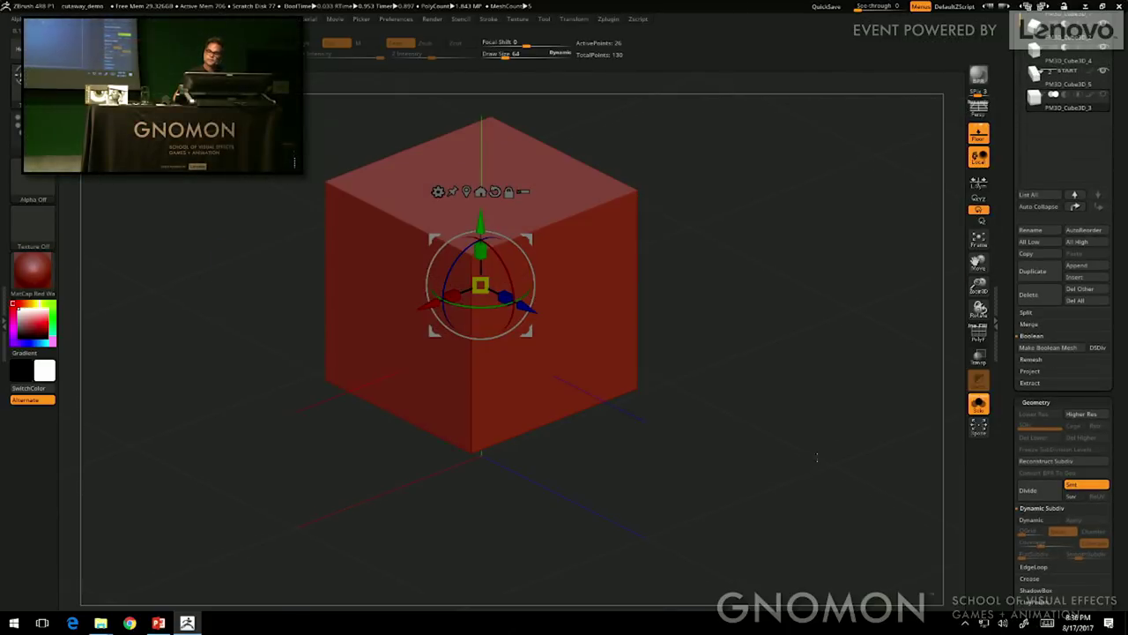
click(978, 404)
click(1057, 74)
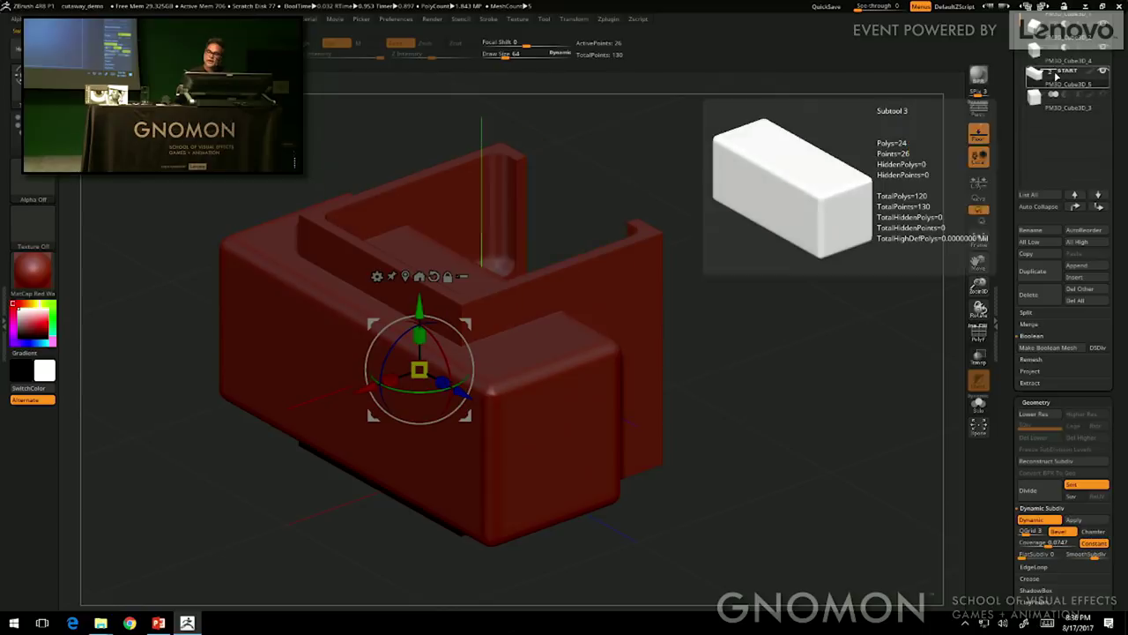
Step: Clear the start flag from PM3D_Cube3D_5, switch it to subtraction and make it a start subtool again
scroll(1095, 77, down, 3)
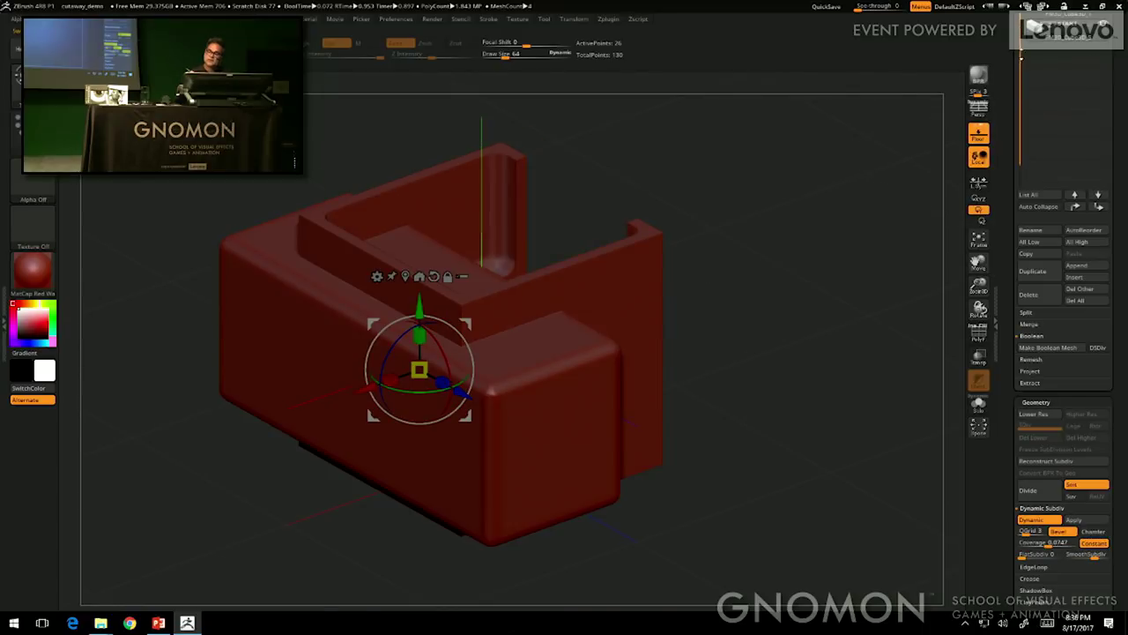
shift+click(1054, 27)
drag(1121, 51, 1123, 117)
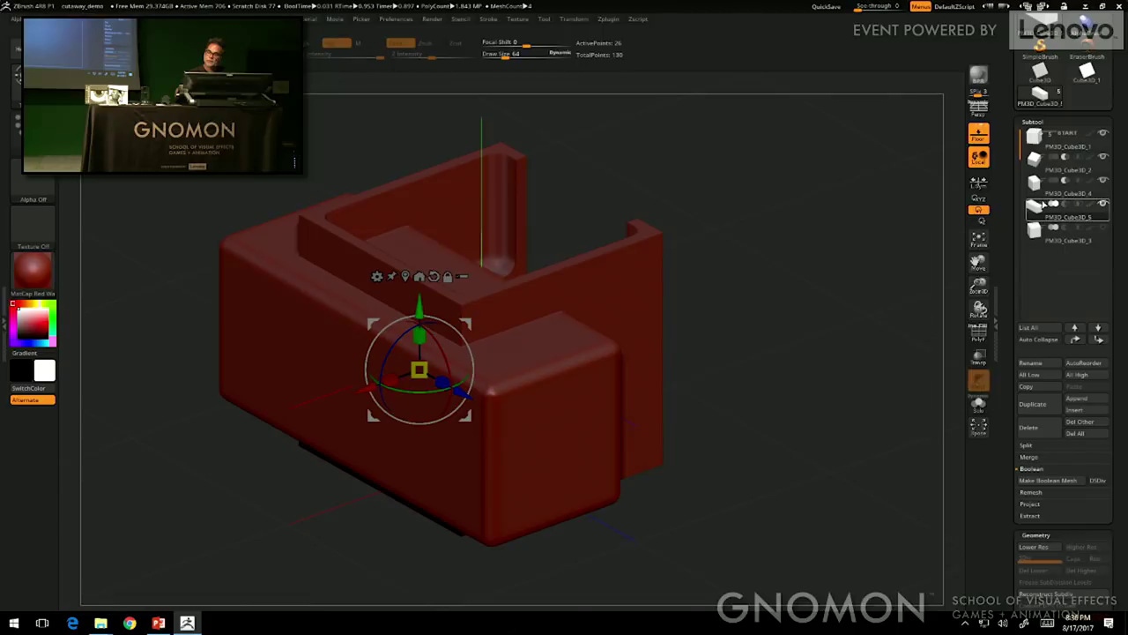
click(1053, 203)
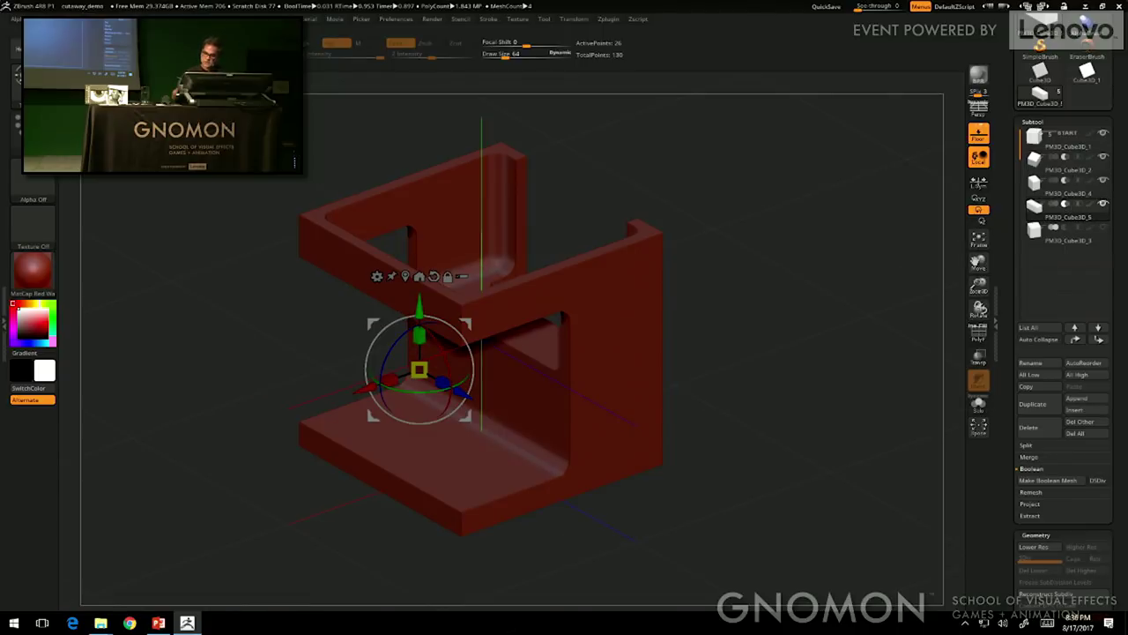
click(1044, 205)
Step: Toggle Dynamic Subdiv on PM3D_Cube3D_5 with polyframe shown, and set coverage to 0.6847 and QGrid to 1 with Bevel and Constant off
drag(1115, 548, 1115, 397)
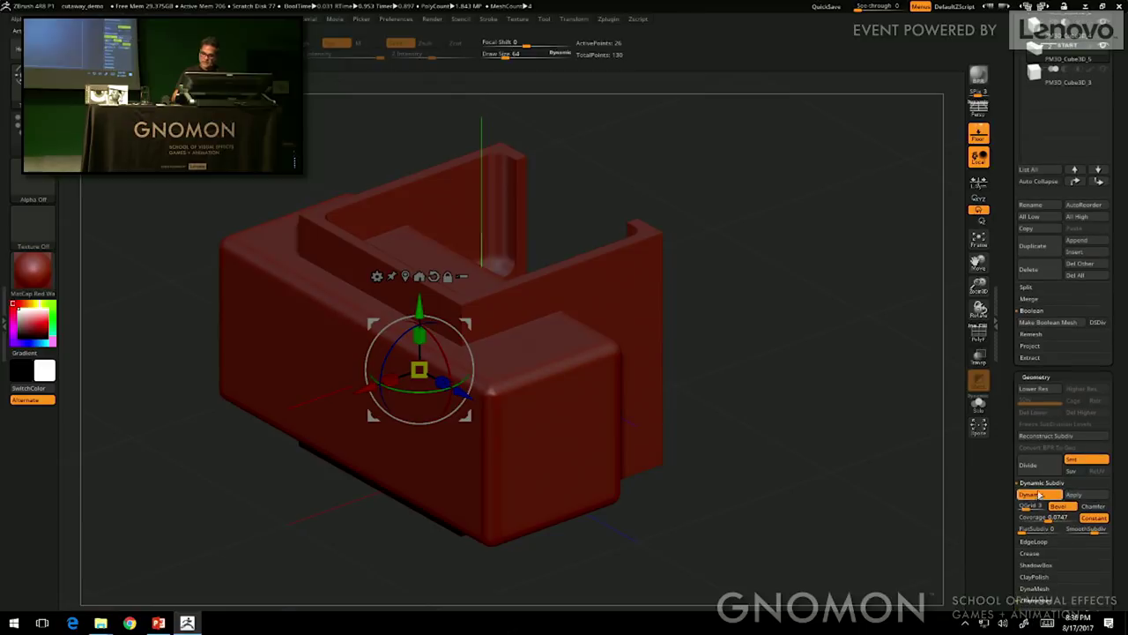
click(1040, 496)
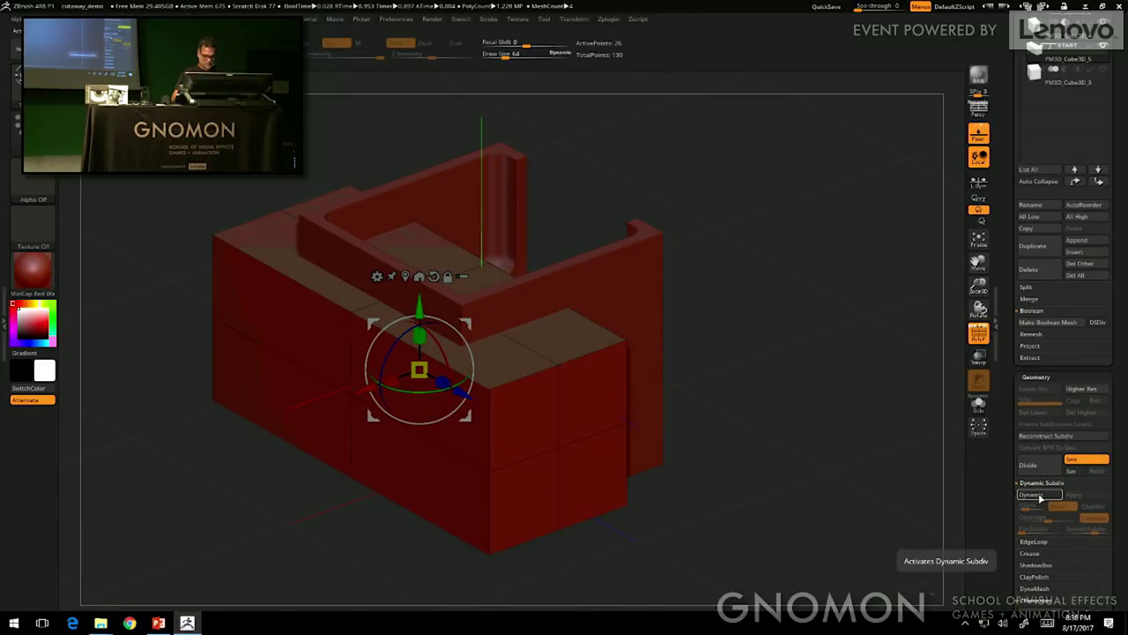
click(1040, 496)
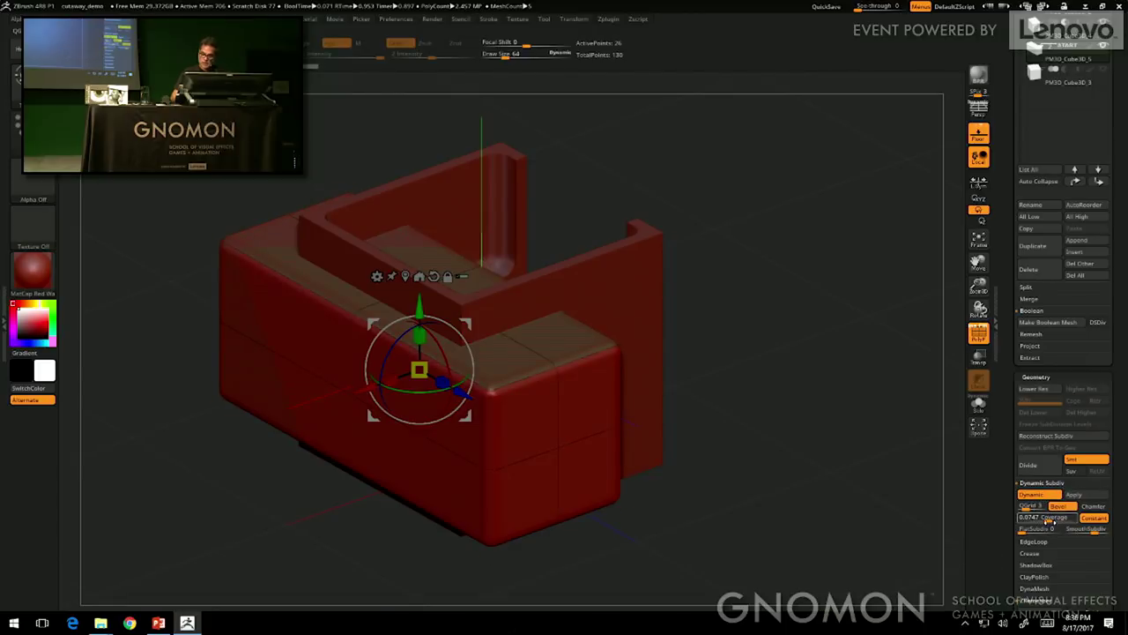
drag(1042, 521, 1068, 519)
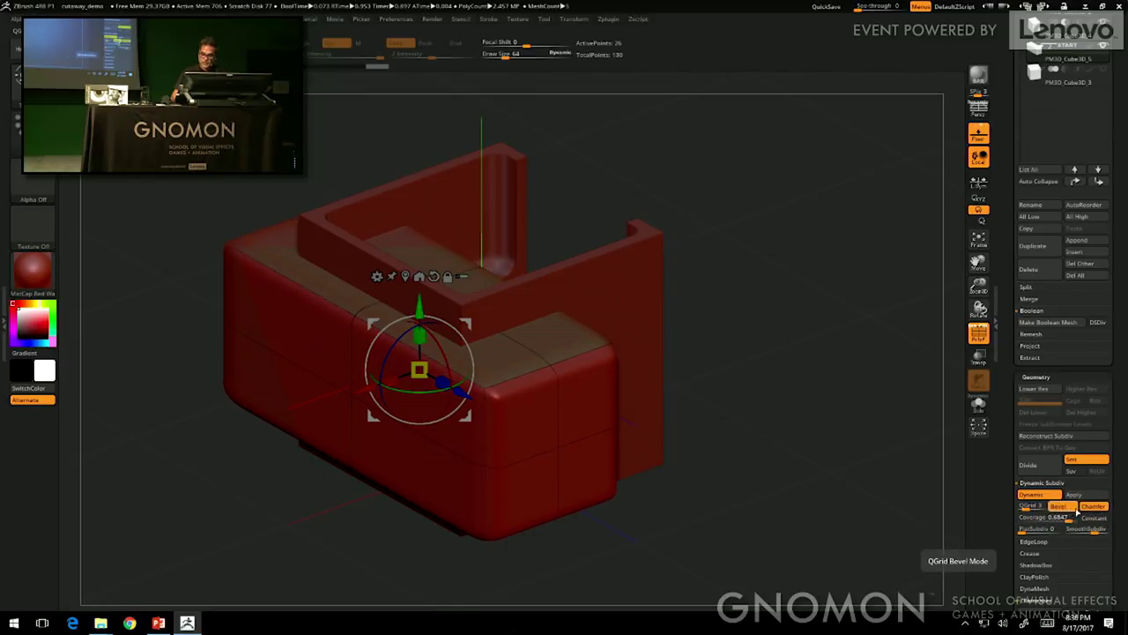
drag(1027, 507, 1015, 485)
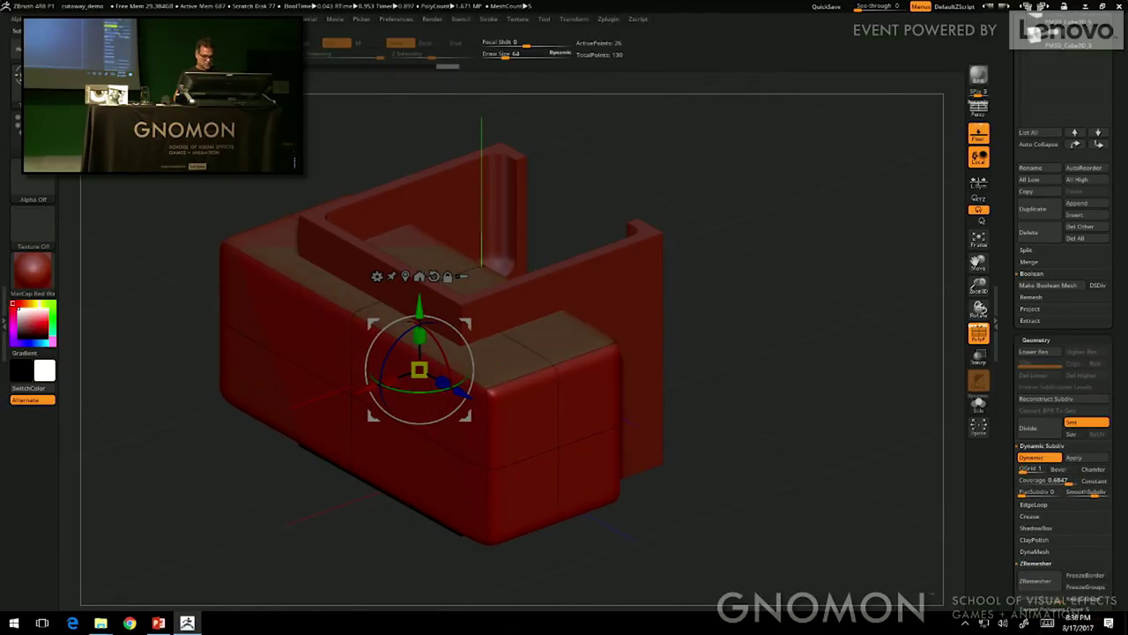
Step: Inspect PM3D_Cube3D_5 in solo view with and without its polyframe
click(979, 403)
key(shift+f)
key(shift+f)
click(978, 402)
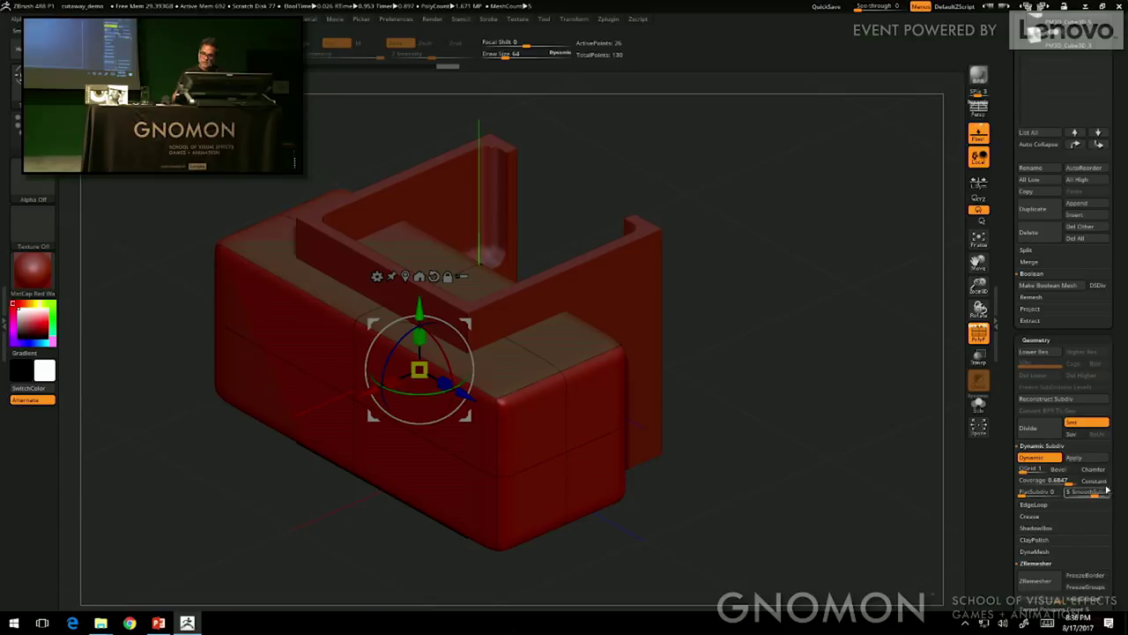
Step: Enable DSDiv so that the Boolean mesh includes dynamic subdivision
drag(1117, 499, 1118, 460)
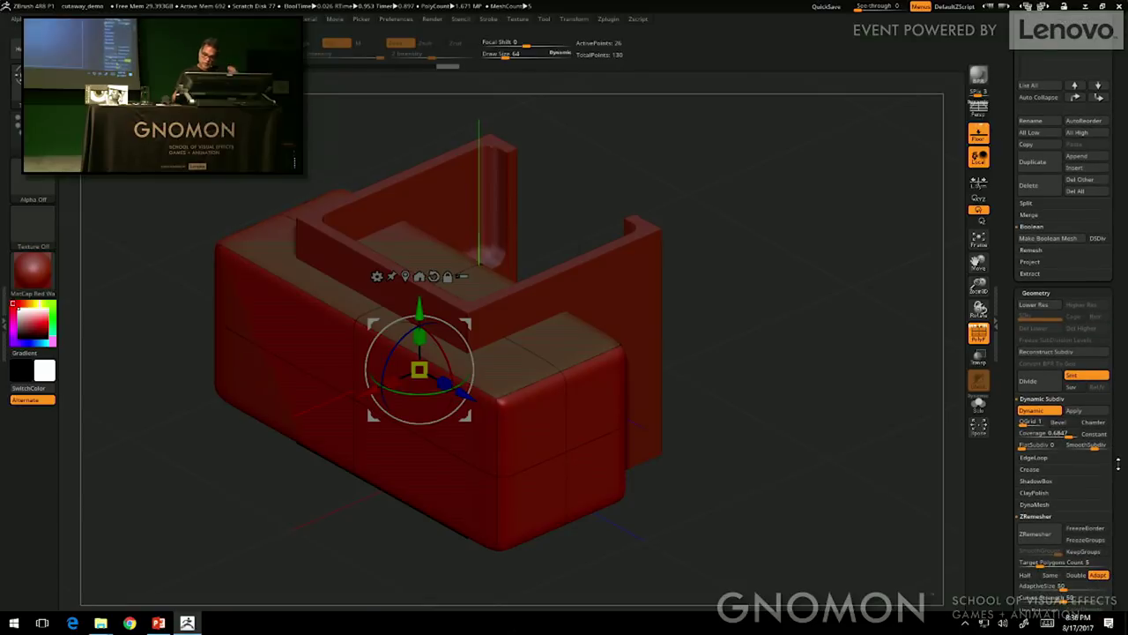
drag(1117, 499, 1120, 464)
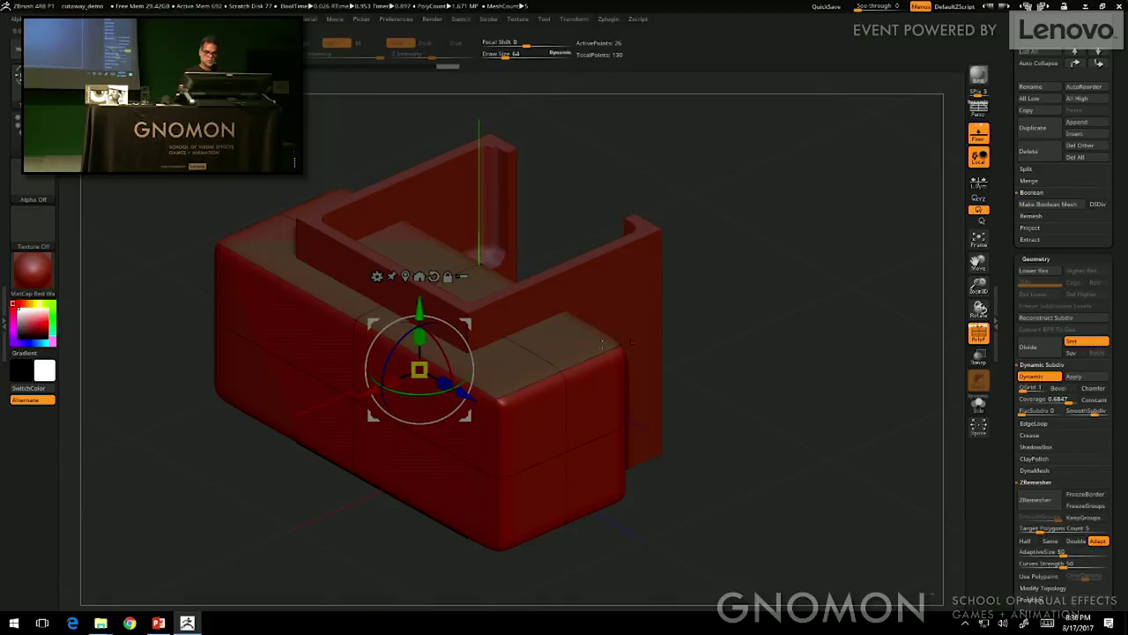
click(433, 18)
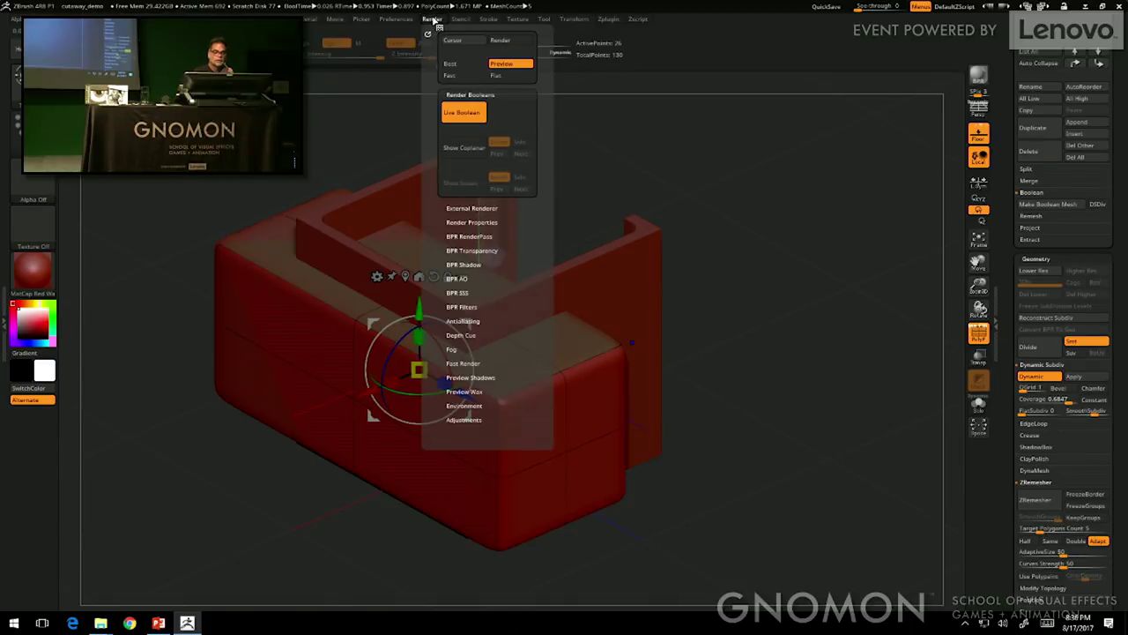
drag(1117, 541, 1013, 444)
drag(1117, 406, 1111, 472)
click(1098, 198)
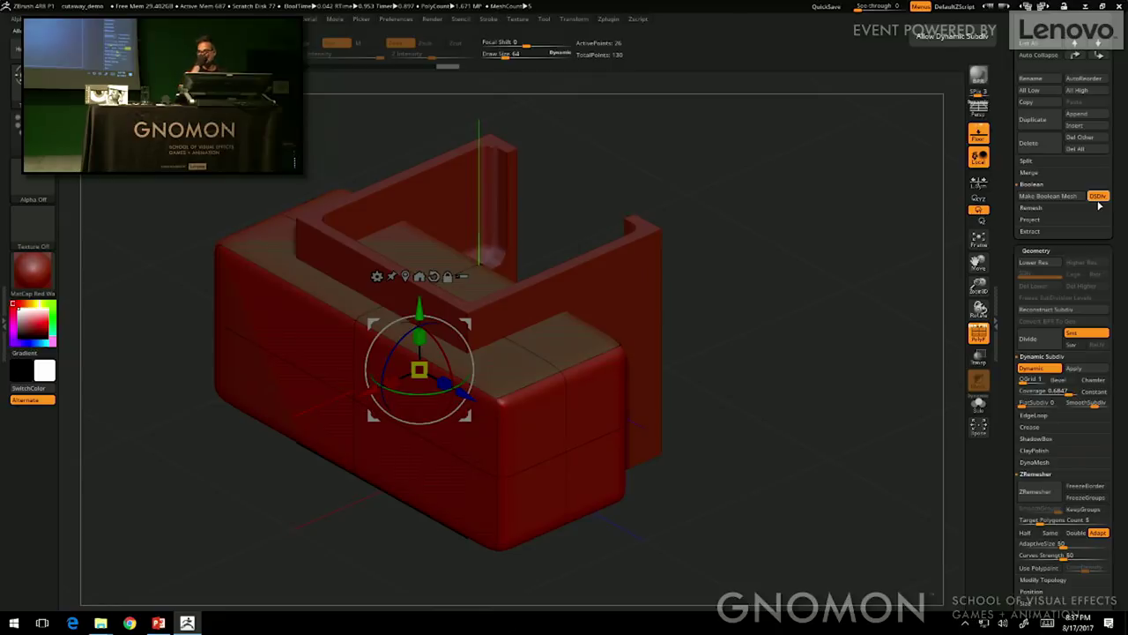
drag(837, 353, 768, 355)
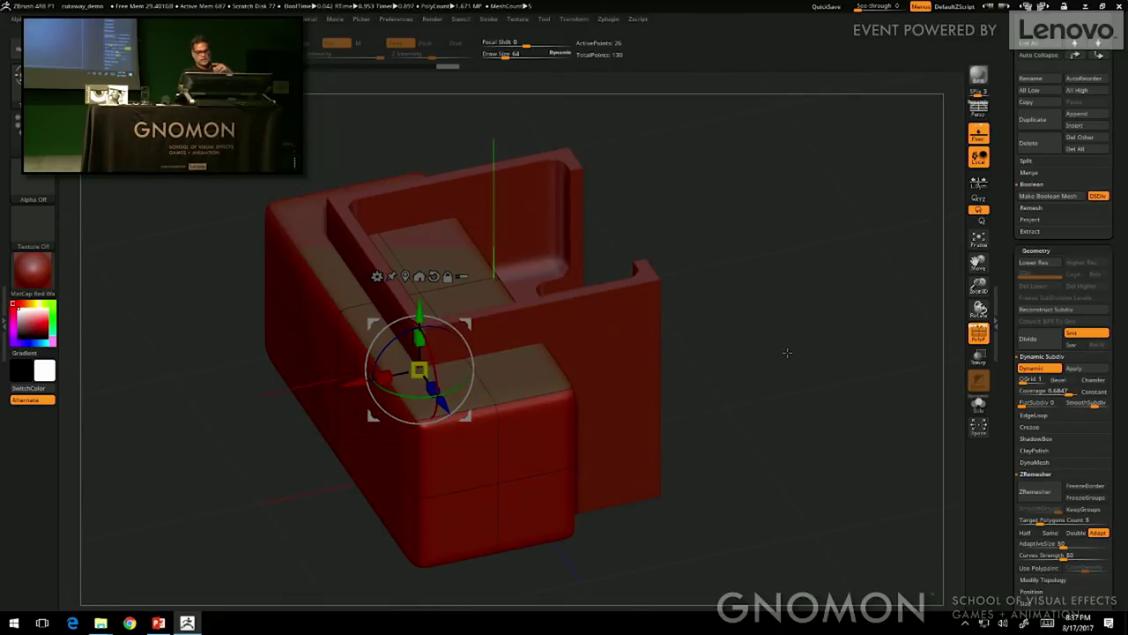
drag(785, 353, 785, 354)
drag(919, 400, 927, 402)
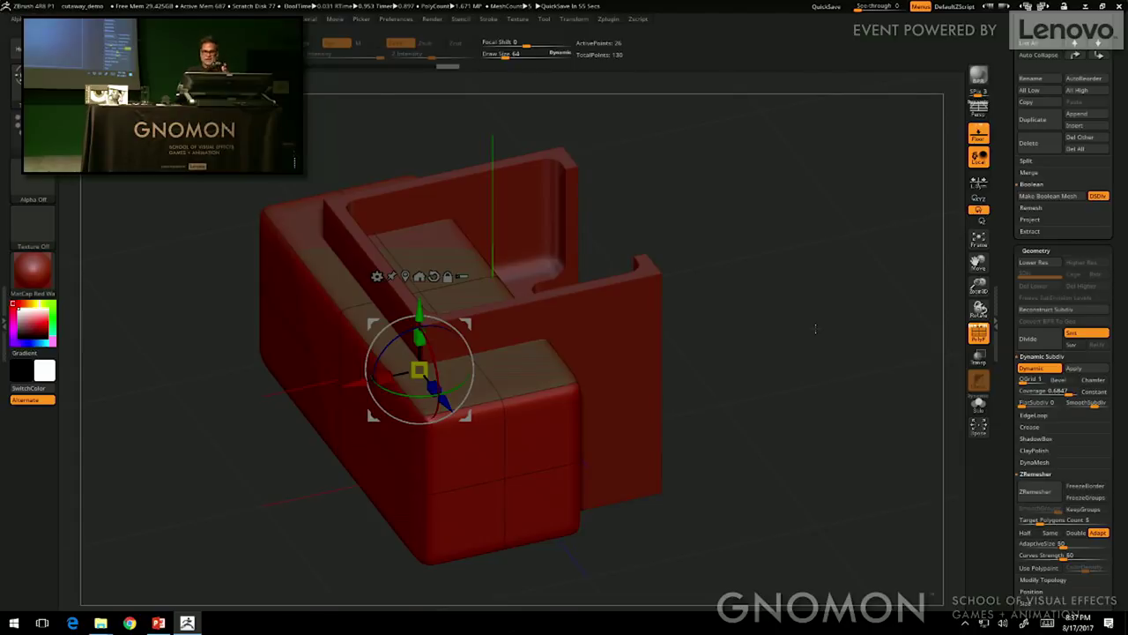
drag(905, 468, 781, 447)
drag(1120, 253, 1118, 356)
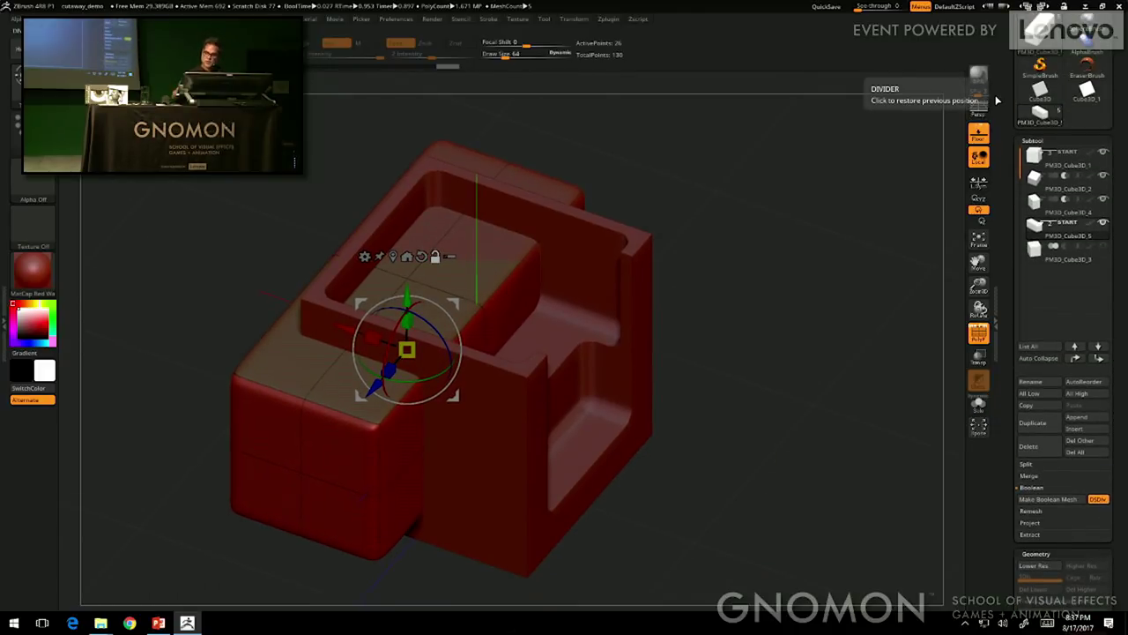
Step: Enable Auto Collapse for the subtool list, try the start flag on PM3D_Cube3D_1 and clear the one on PM3D_Cube3D_5
click(1040, 358)
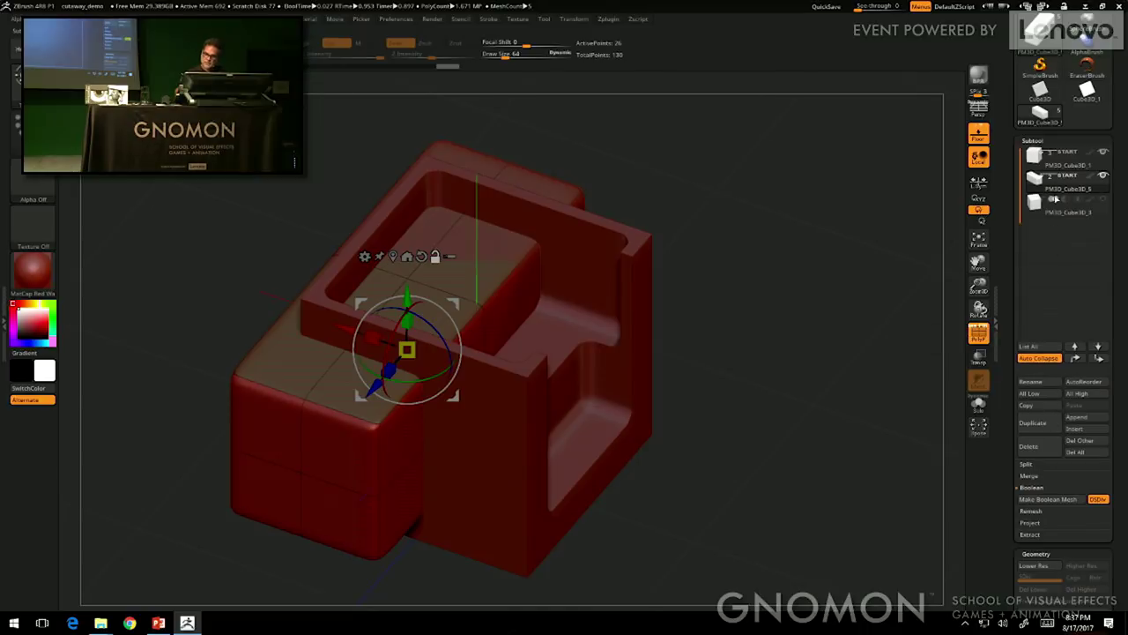
mouse_move(1052, 155)
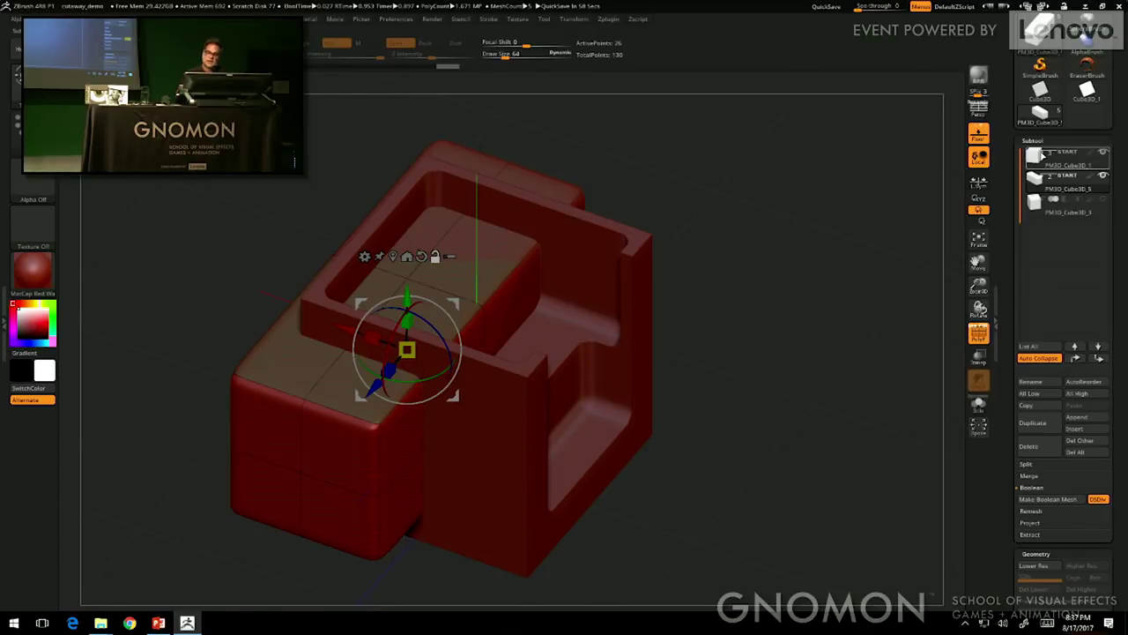
click(1044, 153)
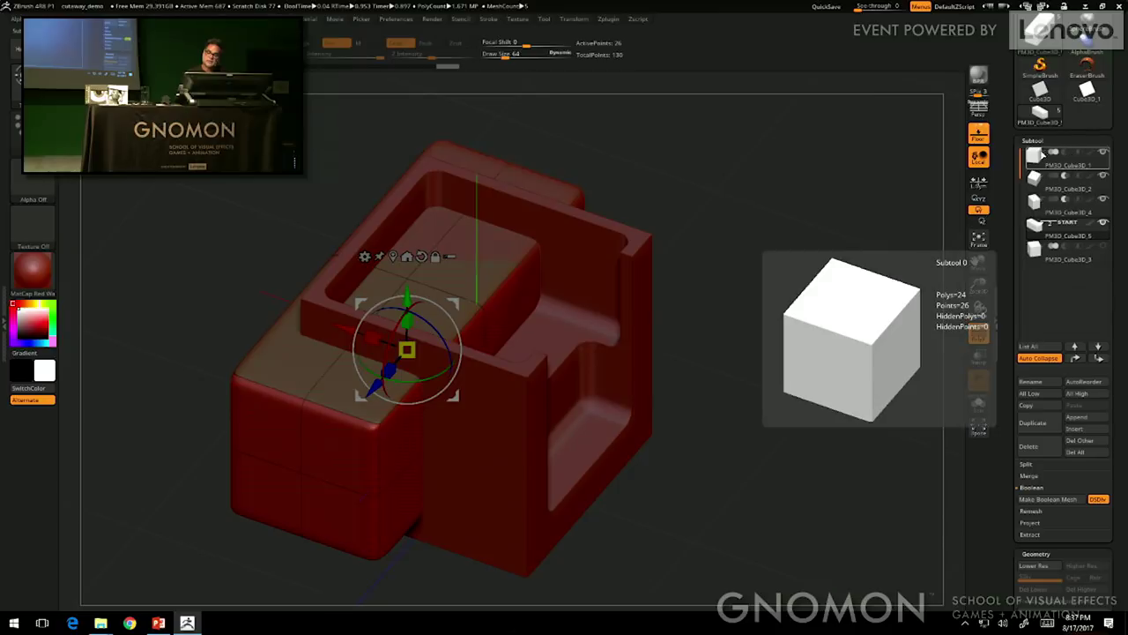
click(1045, 155)
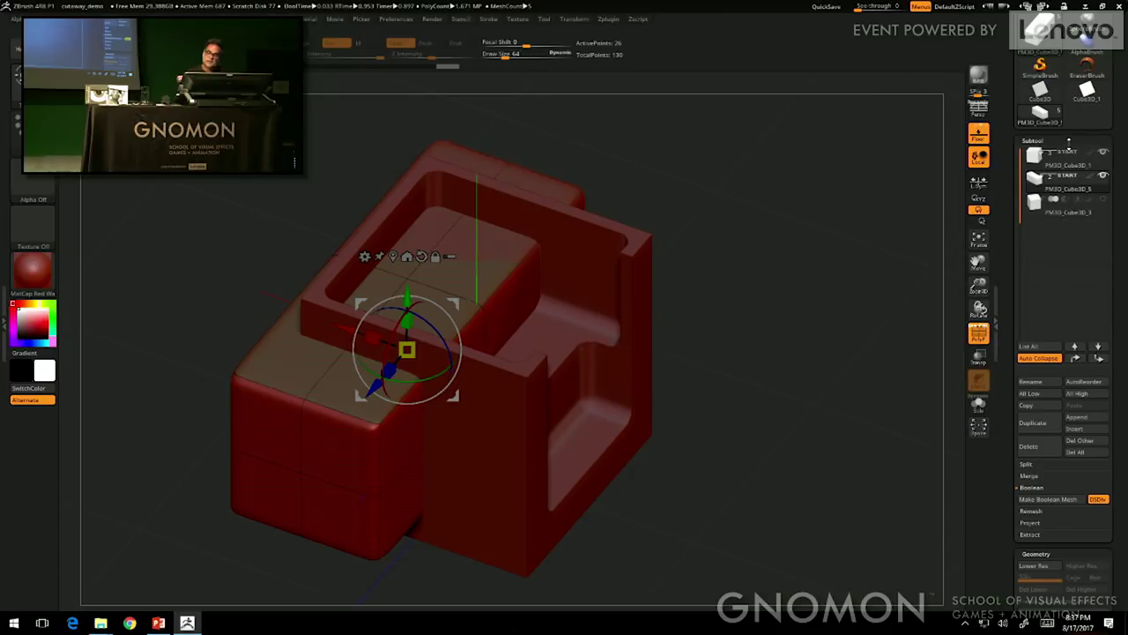
click(1049, 181)
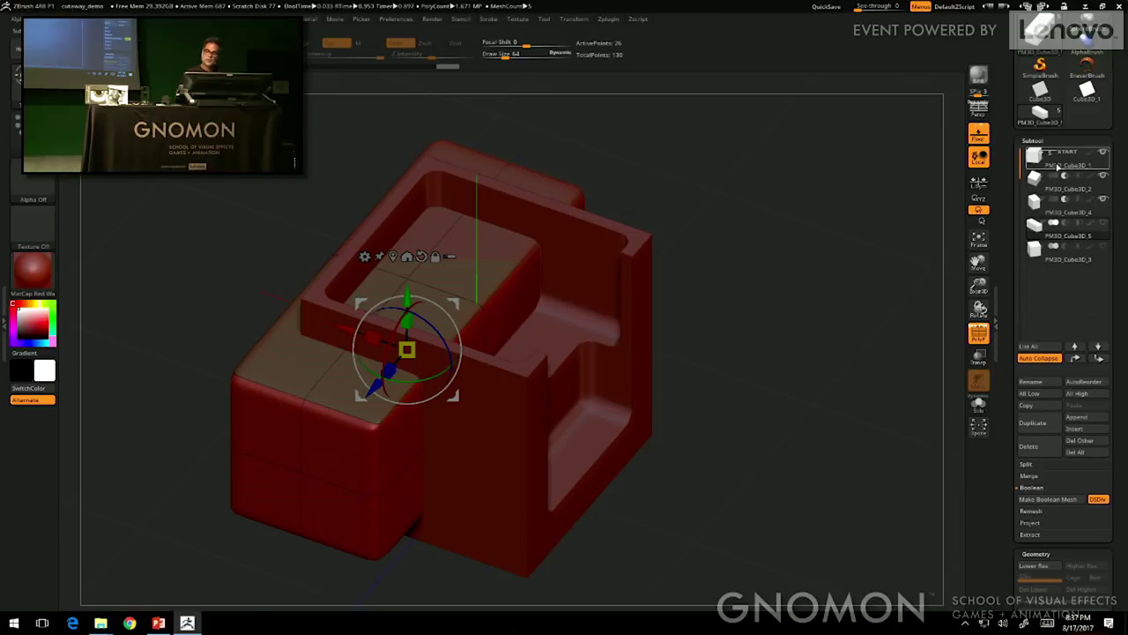
Step: Switch PM3D_Cube3D_2 to addition and make PM3D_Cube3D_4 a start subtool to show the grouping
click(1058, 178)
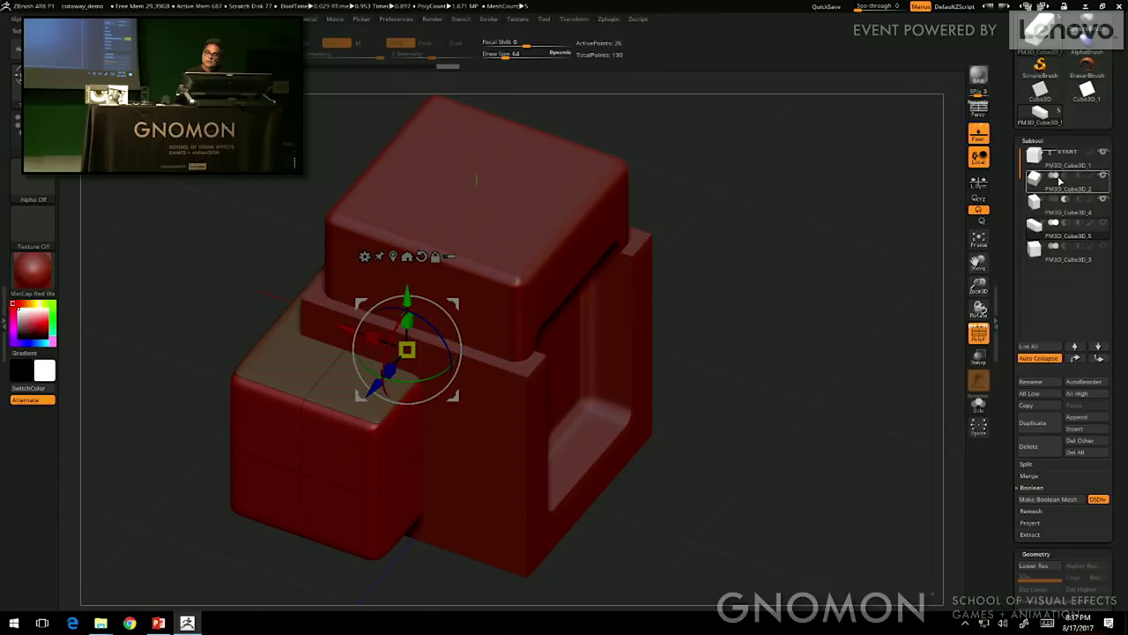
click(1058, 205)
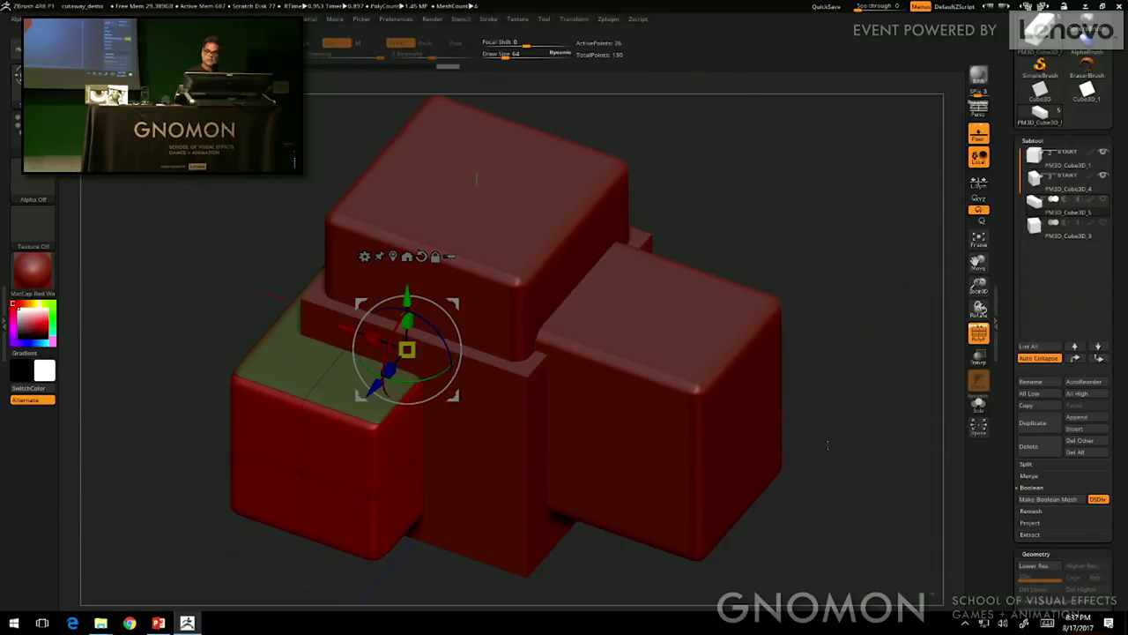
drag(870, 422, 827, 439)
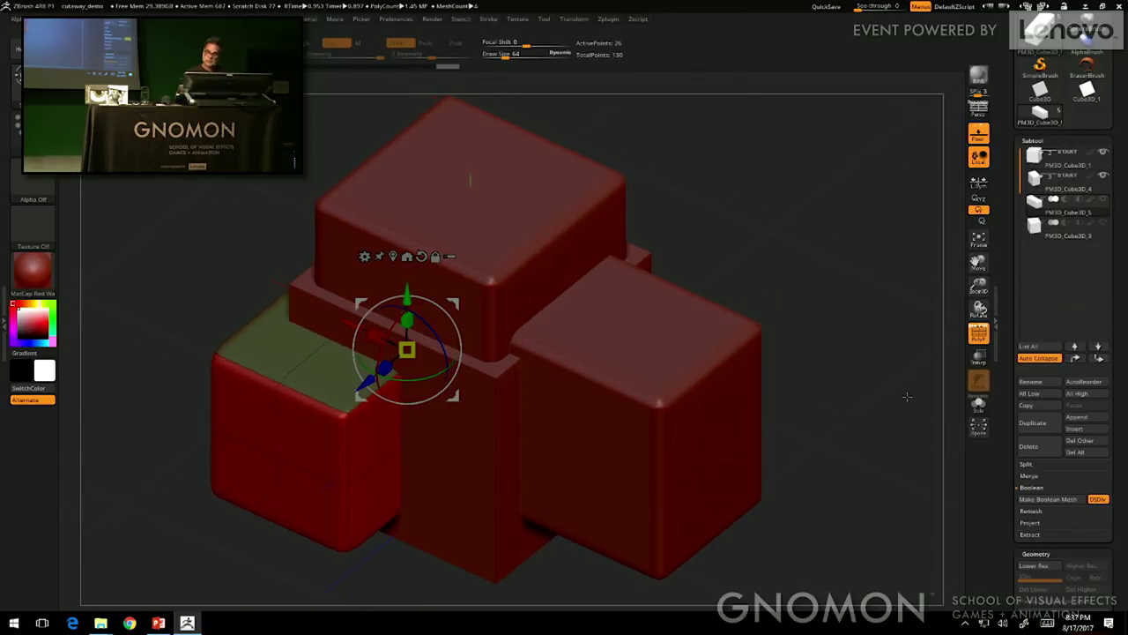
Step: Clear the start flags on PM3D_Cube3D_1 and PM3D_Cube3D_4, and set PM3D_Cube3D_5, PM3D_Cube3D_2 and PM3D_Cube3D_4 to subtraction
click(1065, 199)
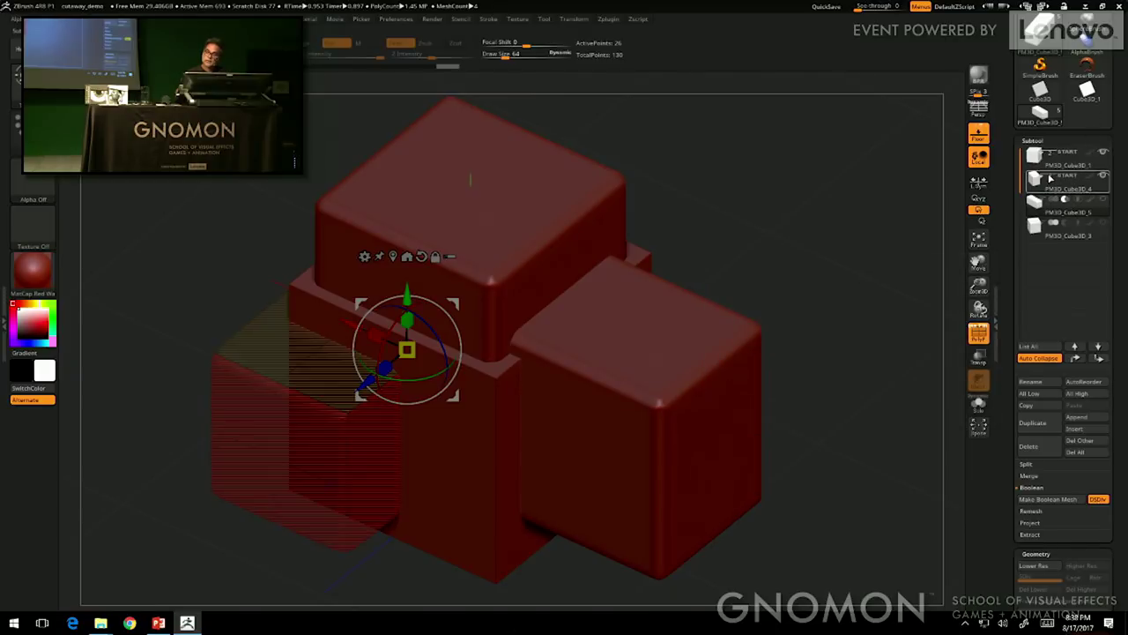
click(1043, 178)
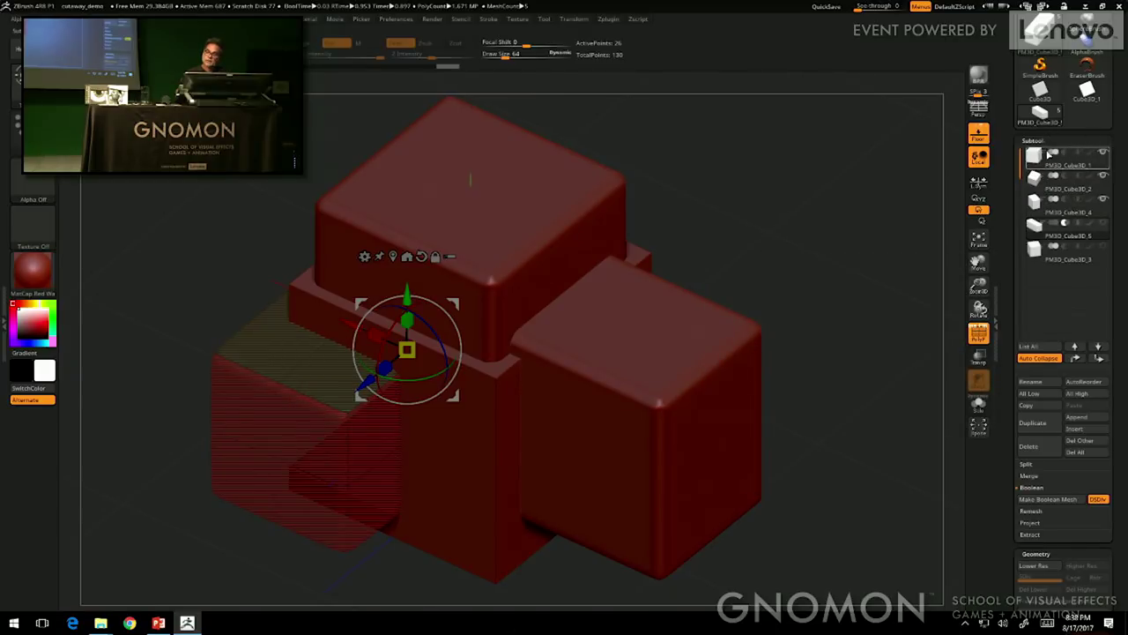
click(1064, 176)
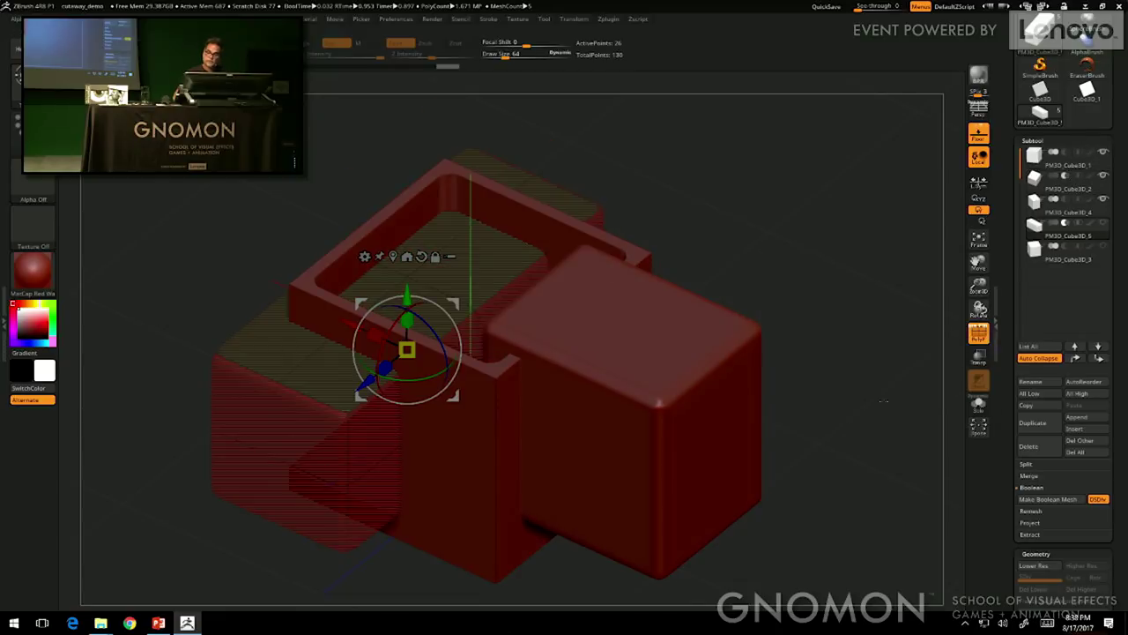
click(1066, 199)
drag(764, 497, 768, 460)
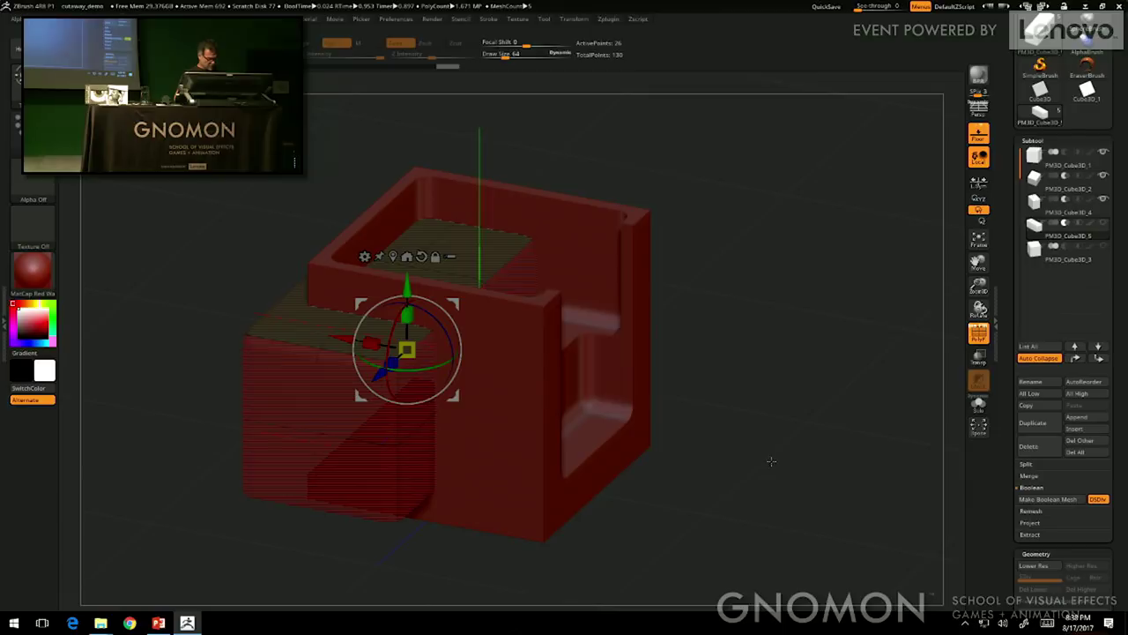
Step: Move the subtracting PM3D_Cube3D_5 along its X axis and hide the polyframe to show the cut
key(shift+f)
key(shift+f)
mouse_move(768, 460)
mouse_down()
mouse_move(745, 485)
mouse_move(763, 474)
mouse_up()
drag(345, 325, 298, 306)
key(shift+f)
key(alt+shift+s)
drag(710, 374, 726, 355)
key(alt+shift+s)
drag(794, 490, 768, 432)
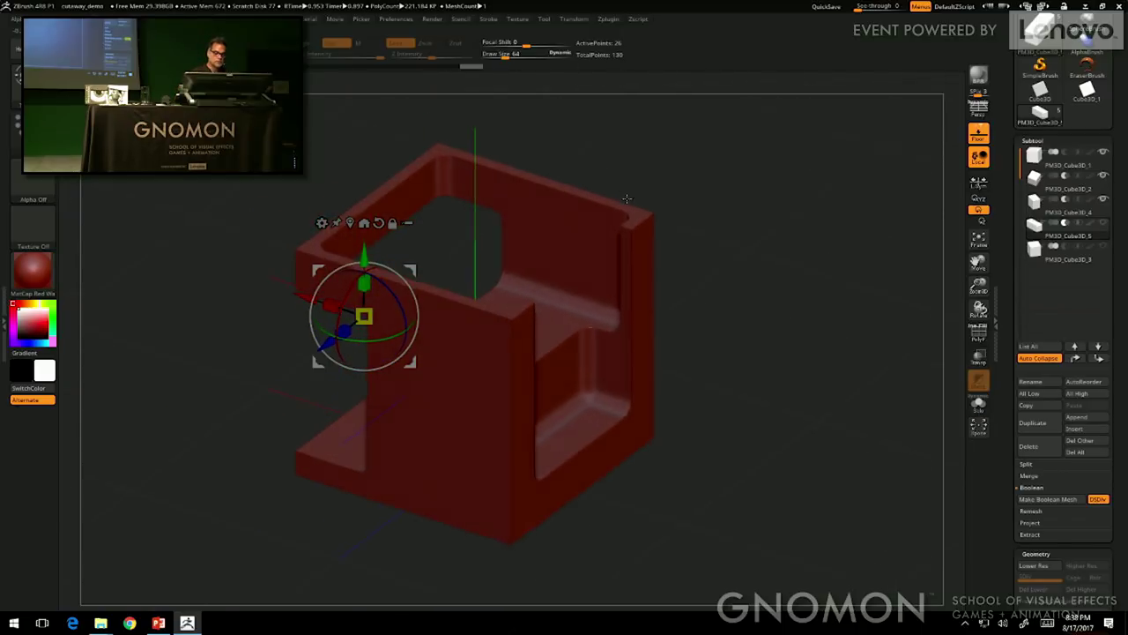
Step: Make the Boolean mesh, switch to the resulting tool keeping its name UMesh_PM3D_Cube3D_1, and flag it as a start subtool
click(432, 19)
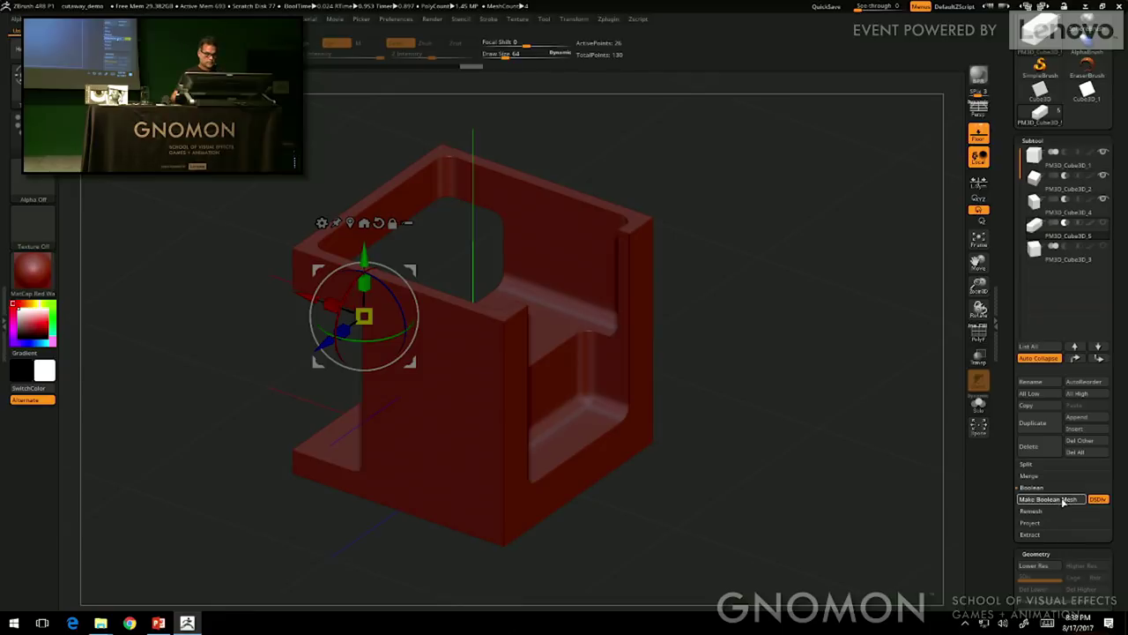
click(1063, 500)
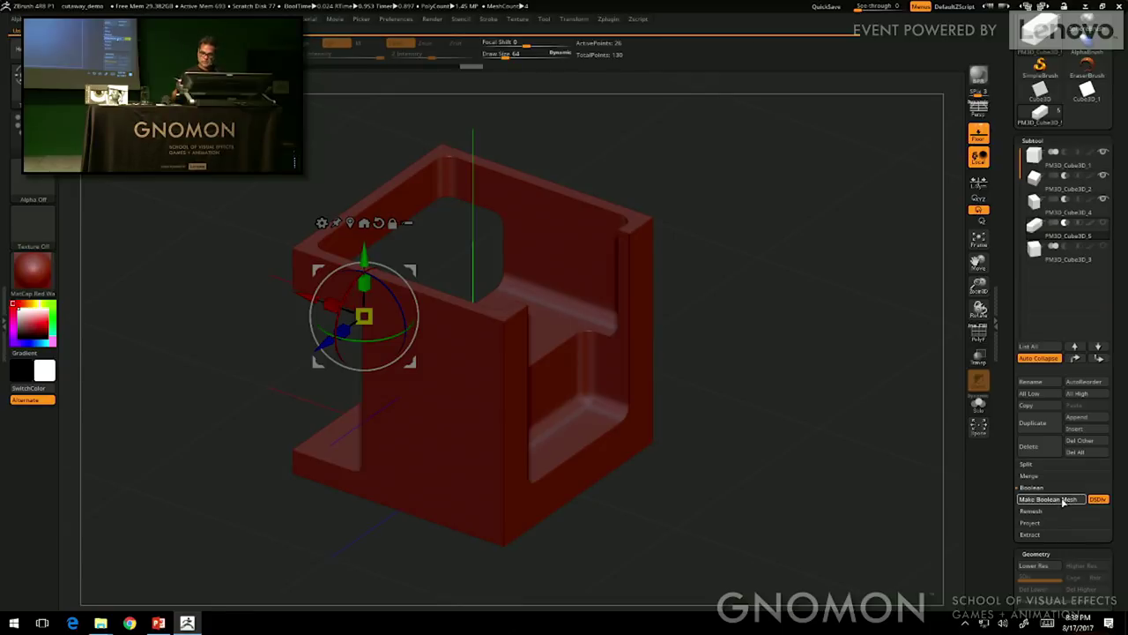
click(1031, 381)
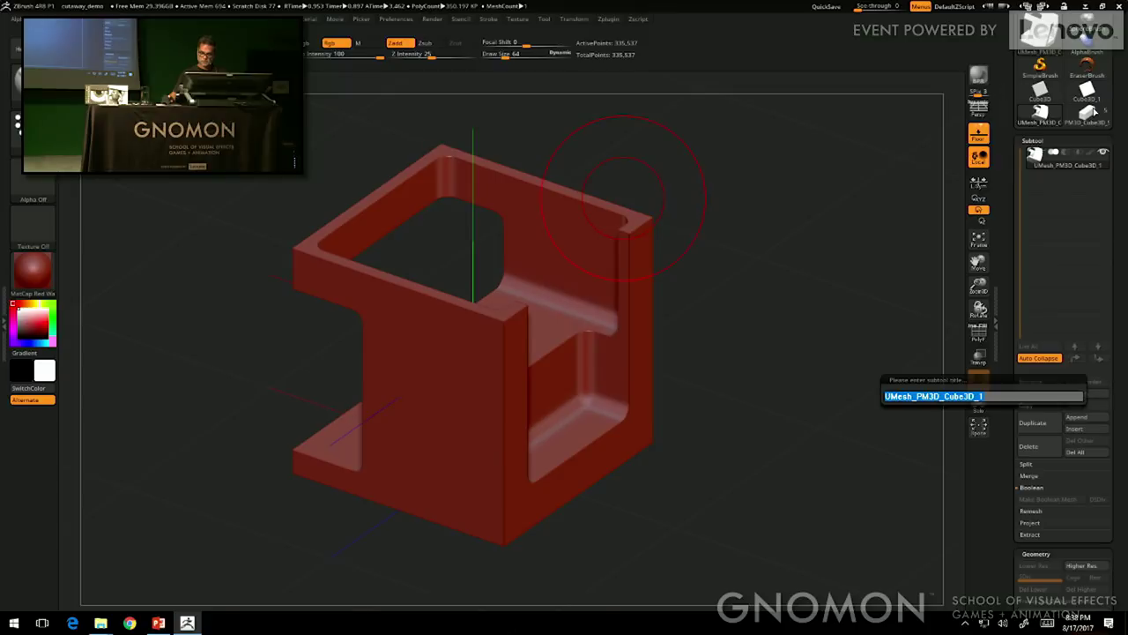
key(Return)
click(1036, 155)
click(976, 209)
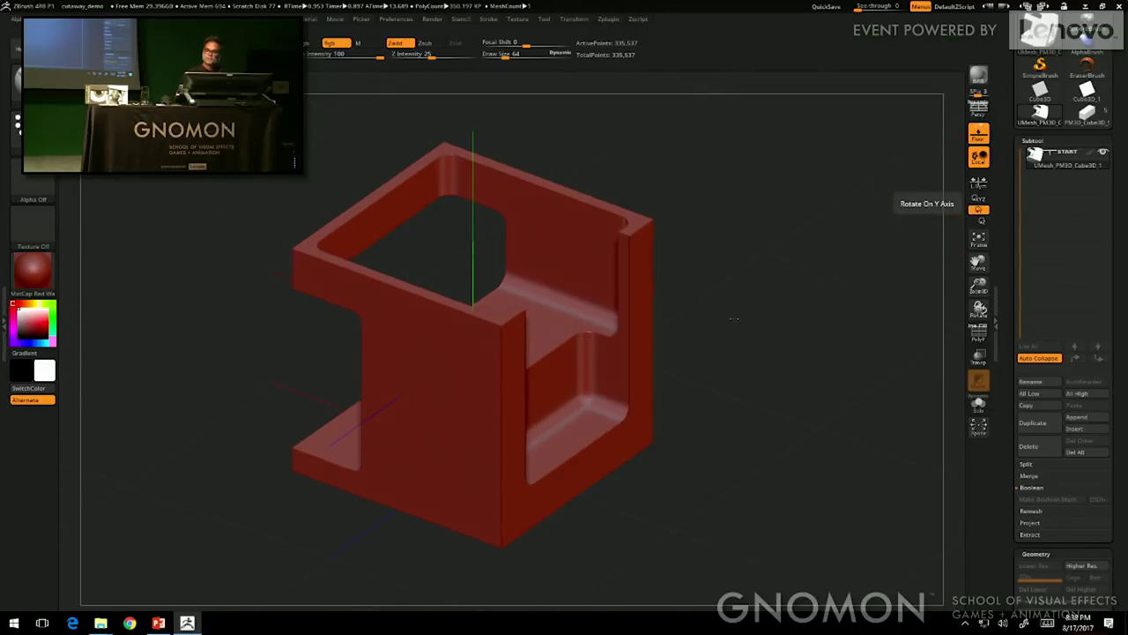
Step: Examine the Boolean mesh's topology around the rounded cutouts with the polyframe shown
drag(756, 351, 687, 437)
right_click(683, 442)
click(712, 377)
drag(748, 317, 764, 344)
key(shift+f)
mouse_move(763, 405)
mouse_down()
mouse_move(781, 396)
mouse_move(760, 432)
mouse_move(753, 411)
mouse_move(899, 475)
mouse_move(776, 410)
mouse_up()
drag(808, 371, 523, 484)
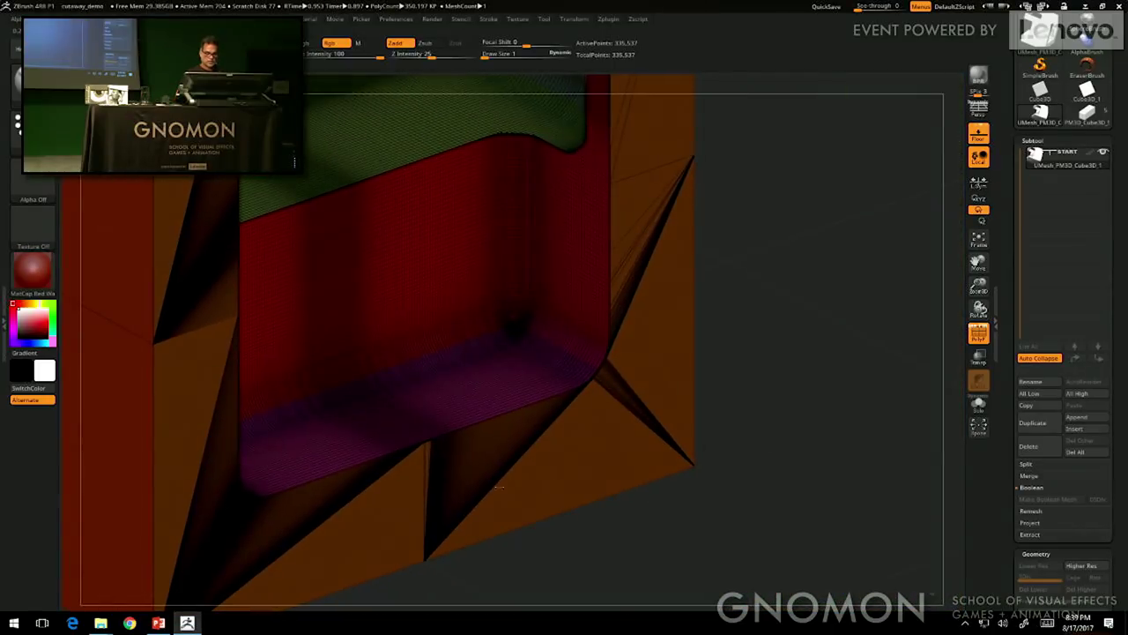
drag(823, 390, 786, 390)
key(shift+f)
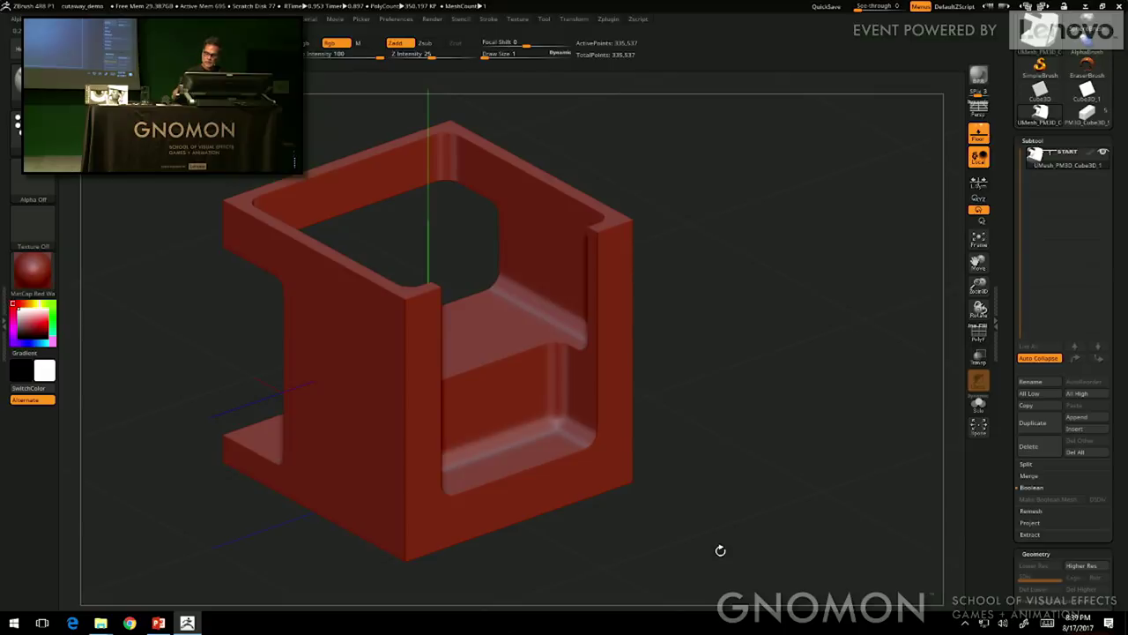
Step: Duplicate the Boolean mesh subtool and ZRemesh the copy with a target polygon count of 5
click(1032, 422)
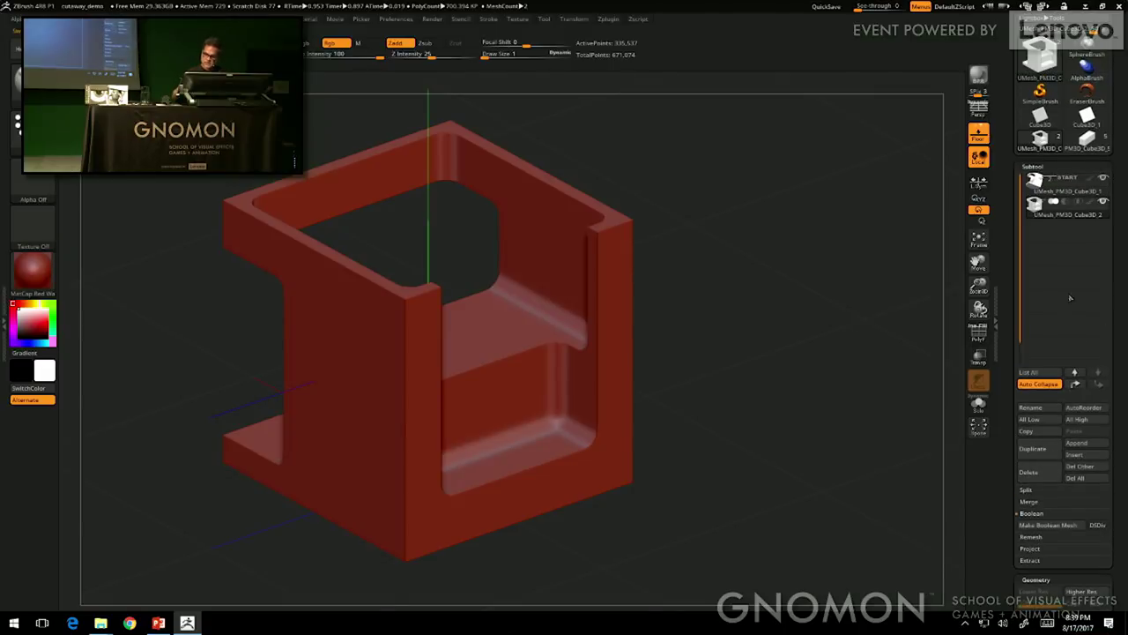
click(1036, 579)
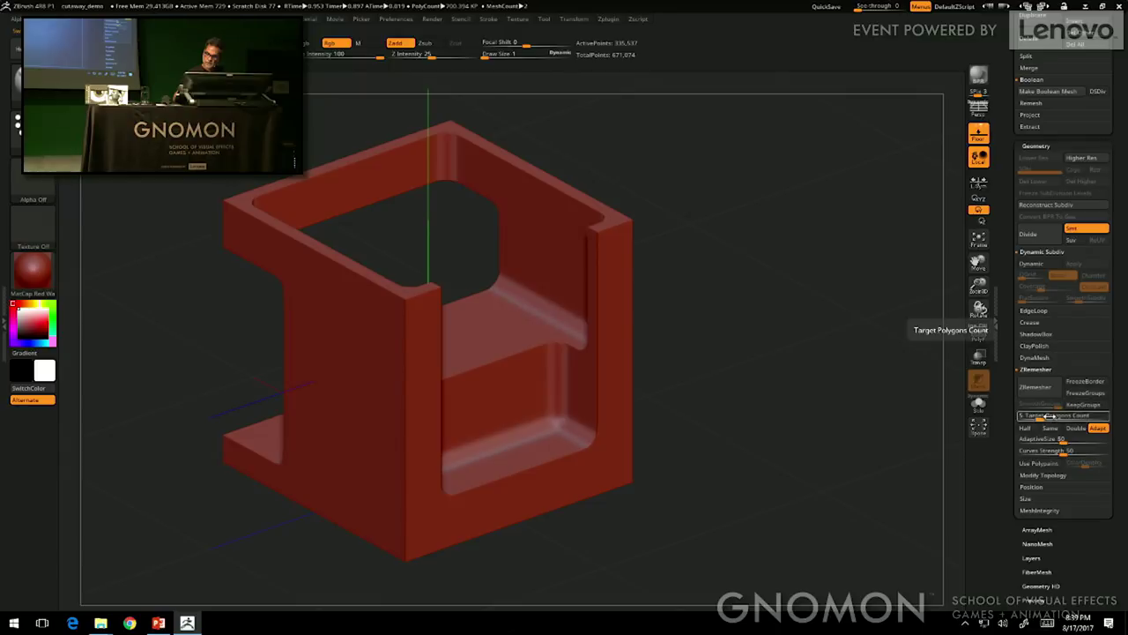
click(1109, 623)
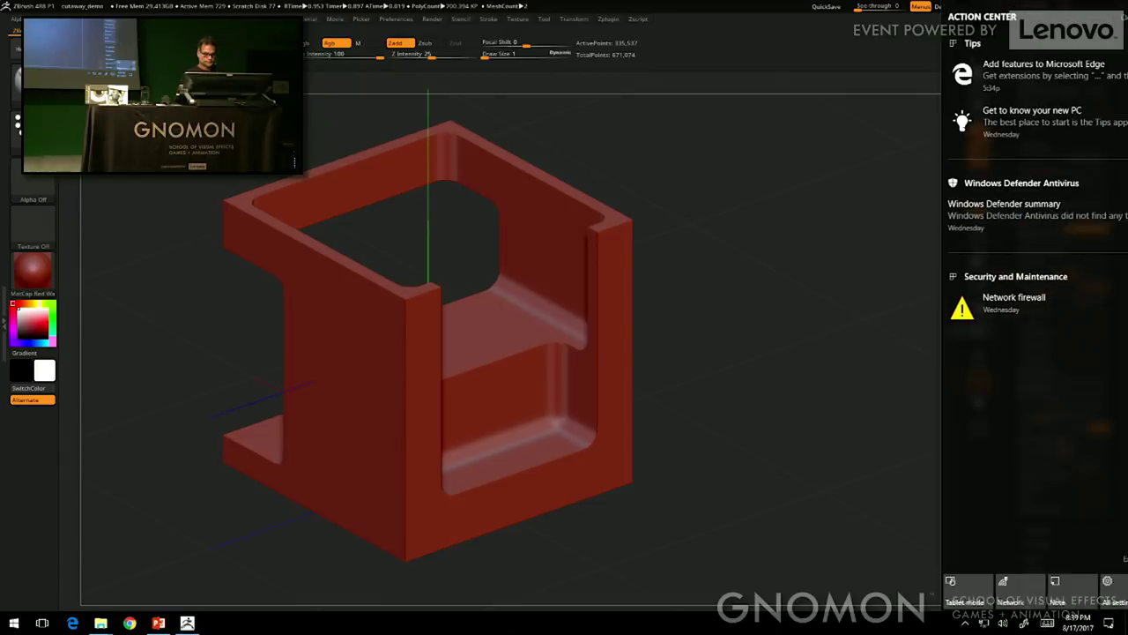
click(714, 505)
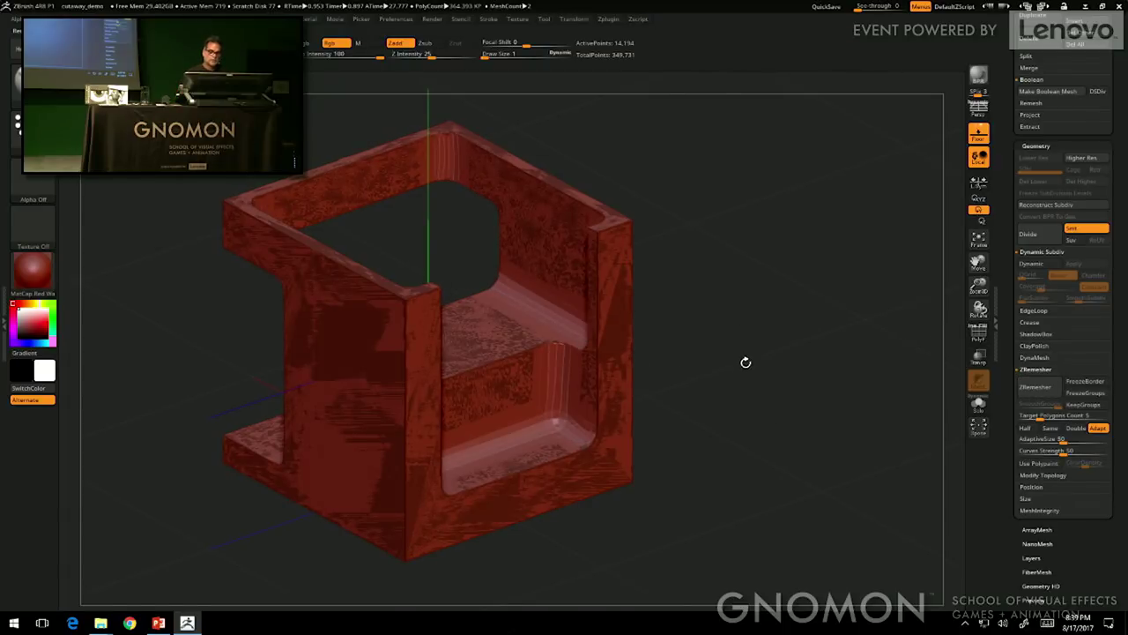
Step: Inspect the ZRemeshed copy in solo view with and without its polyframe
key(alt+s)
drag(755, 409, 760, 409)
key(shift)
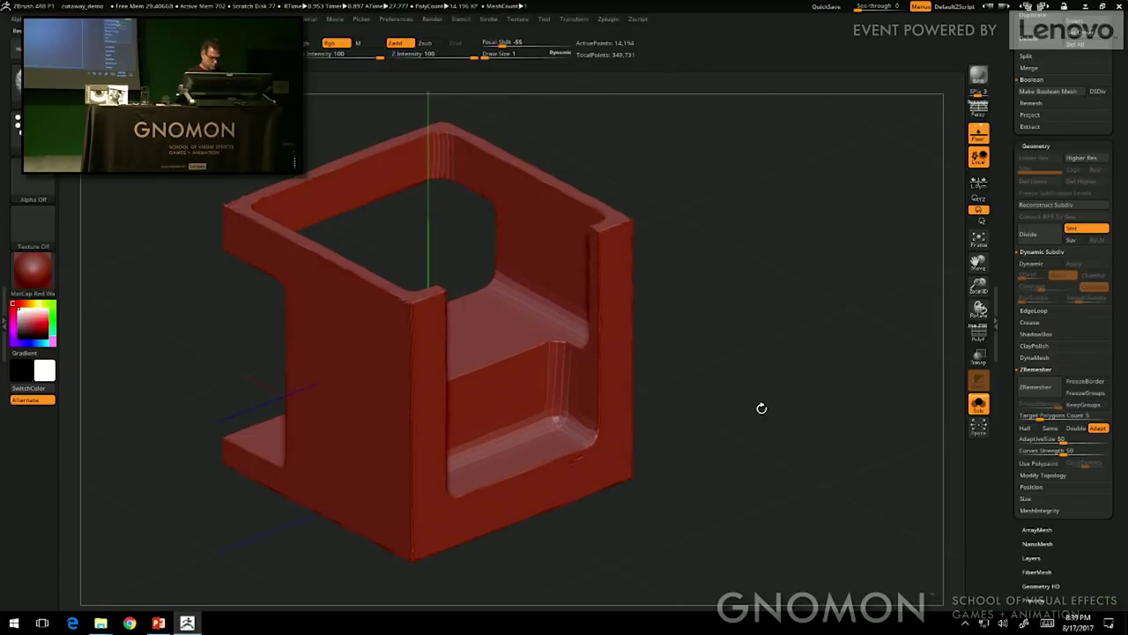
key(shift+f)
key(alt+s)
alt+drag(750, 323, 772, 301)
key(shift+f)
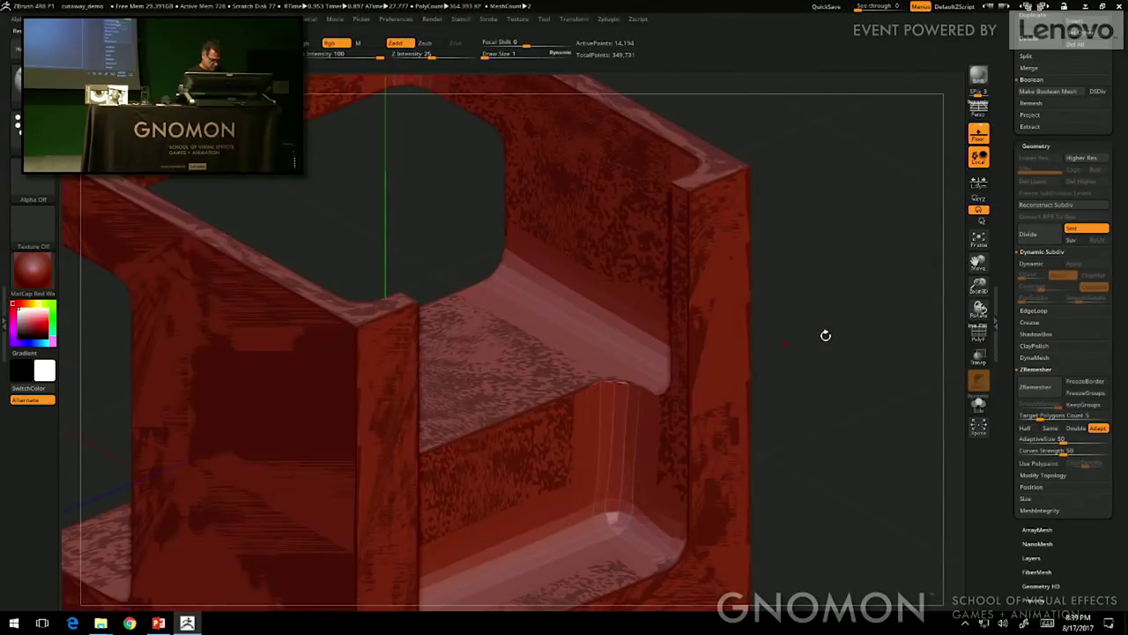
Step: Turn on Dynamic Subdiv for the ZRemeshed copy and inspect the smoothed result in solo view
key(d)
key(d)
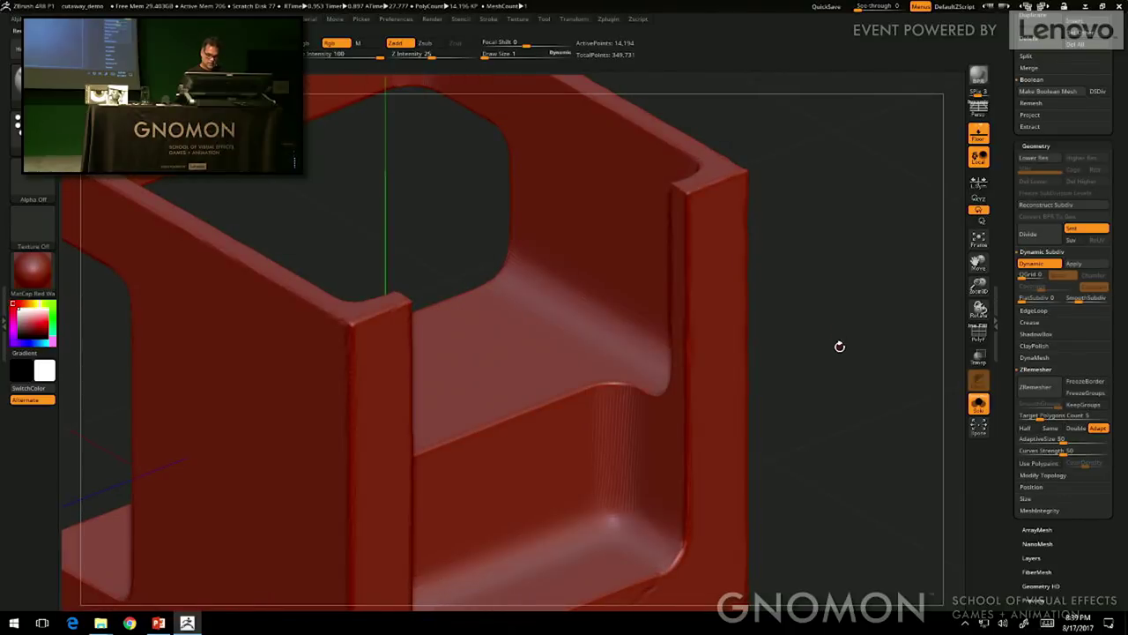
mouse_move(845, 352)
mouse_down()
mouse_move(801, 358)
mouse_move(823, 379)
mouse_move(841, 378)
mouse_move(853, 360)
mouse_up()
drag(760, 362, 814, 361)
drag(736, 363, 761, 377)
key(ctrl+shift)
Step: Compare the remeshed copy with the original by selecting UMesh_PM3D_Cube3D_1 and showing its polyframe
drag(1116, 161, 1114, 236)
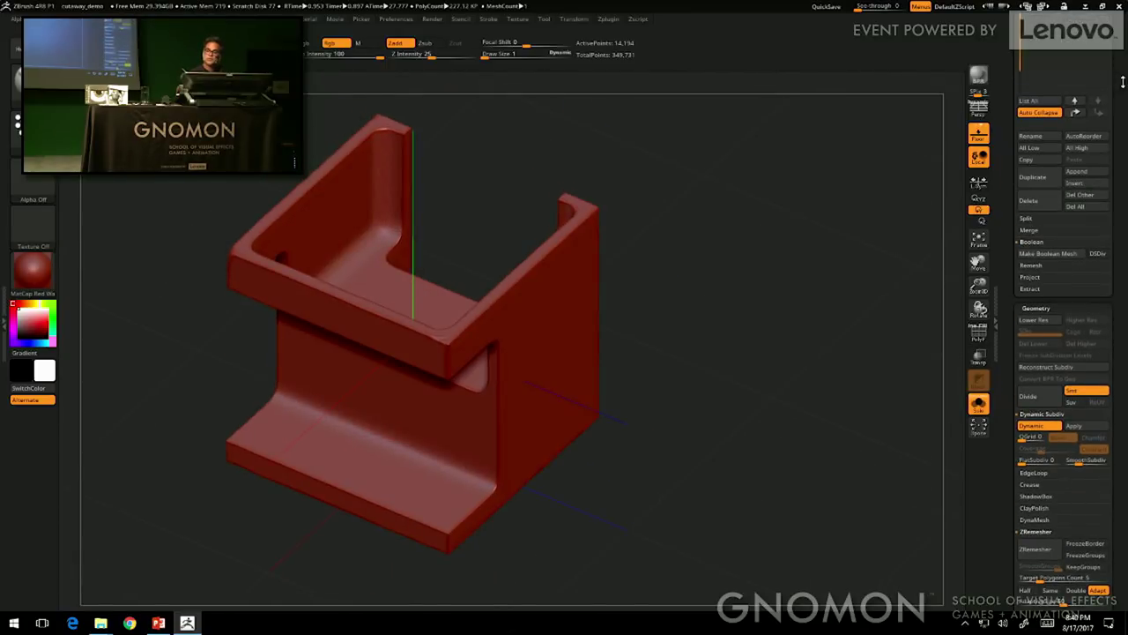
drag(1122, 73, 1119, 350)
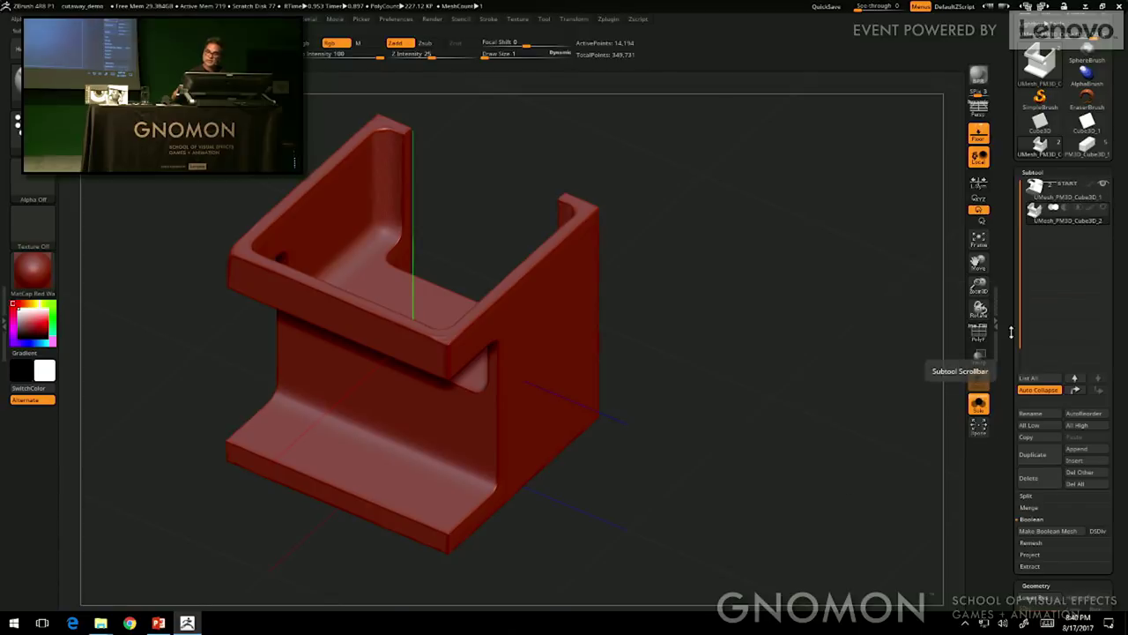
drag(810, 339, 819, 339)
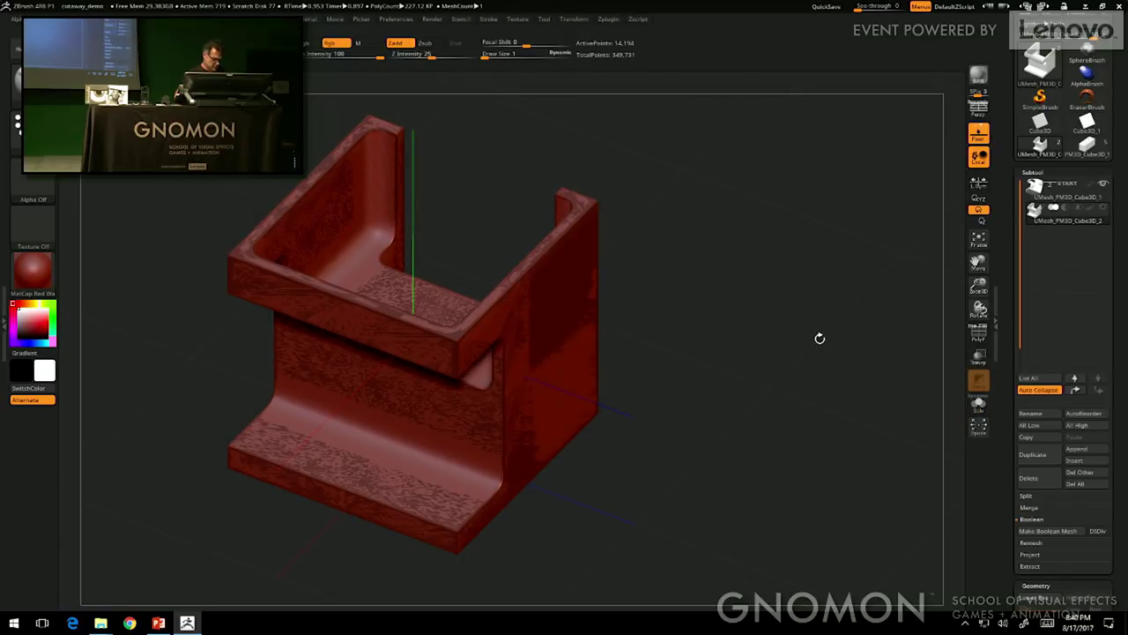
key(shift+f)
key(shift+f)
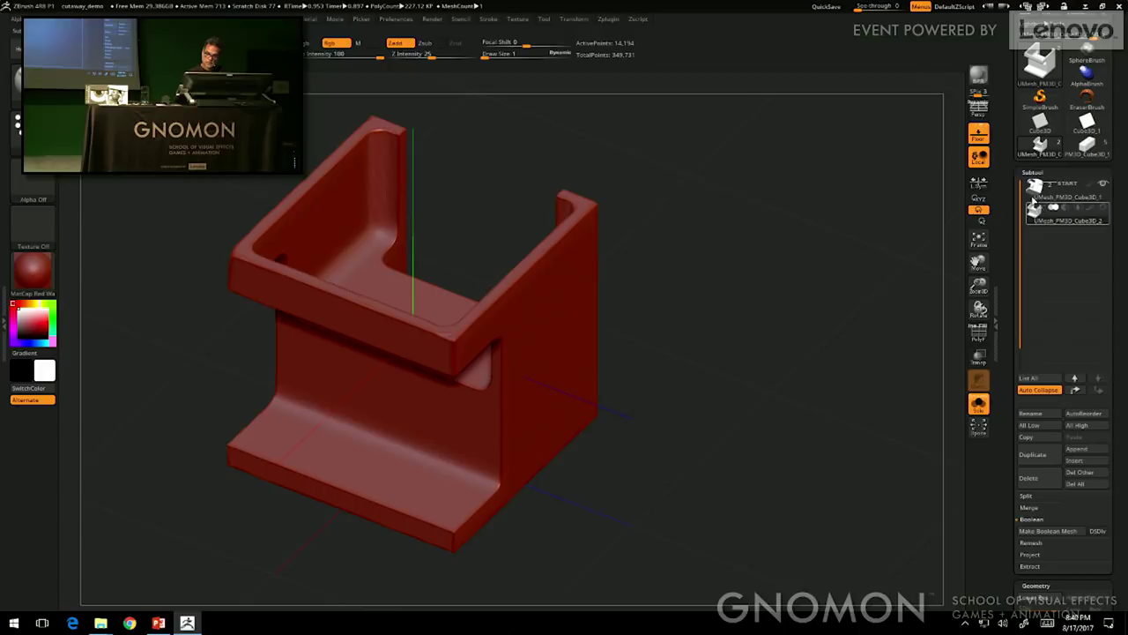
click(1062, 194)
key(shift+f)
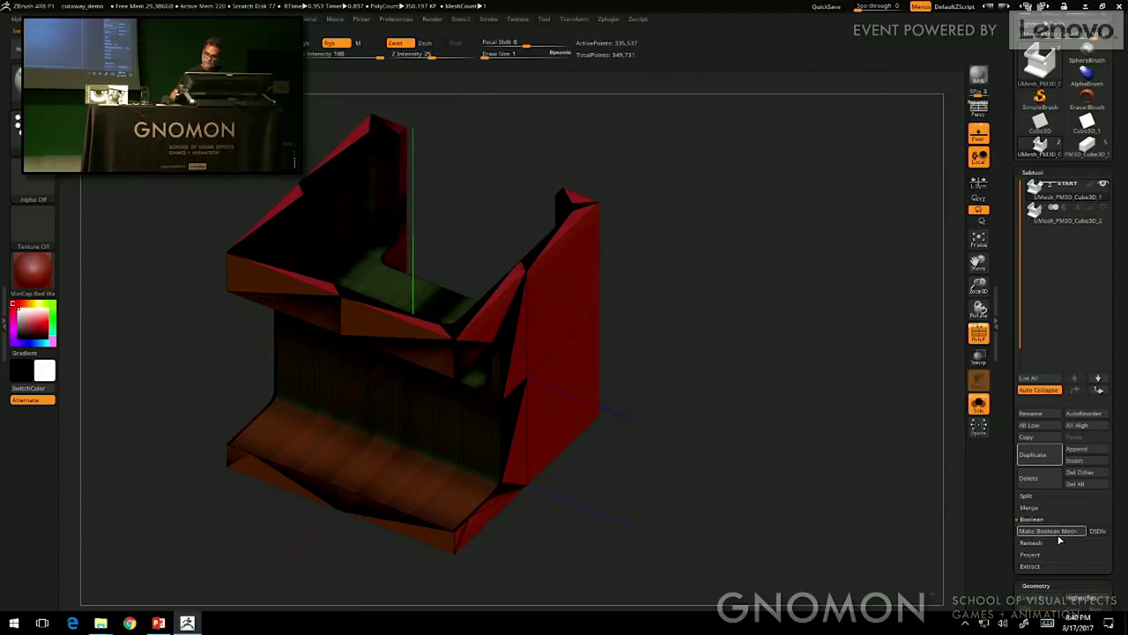
Step: Duplicate the Boolean mesh subtool UMesh_PM3D_Cube3D_1 and DynaMesh the copy at a resolution of 2048
click(1040, 457)
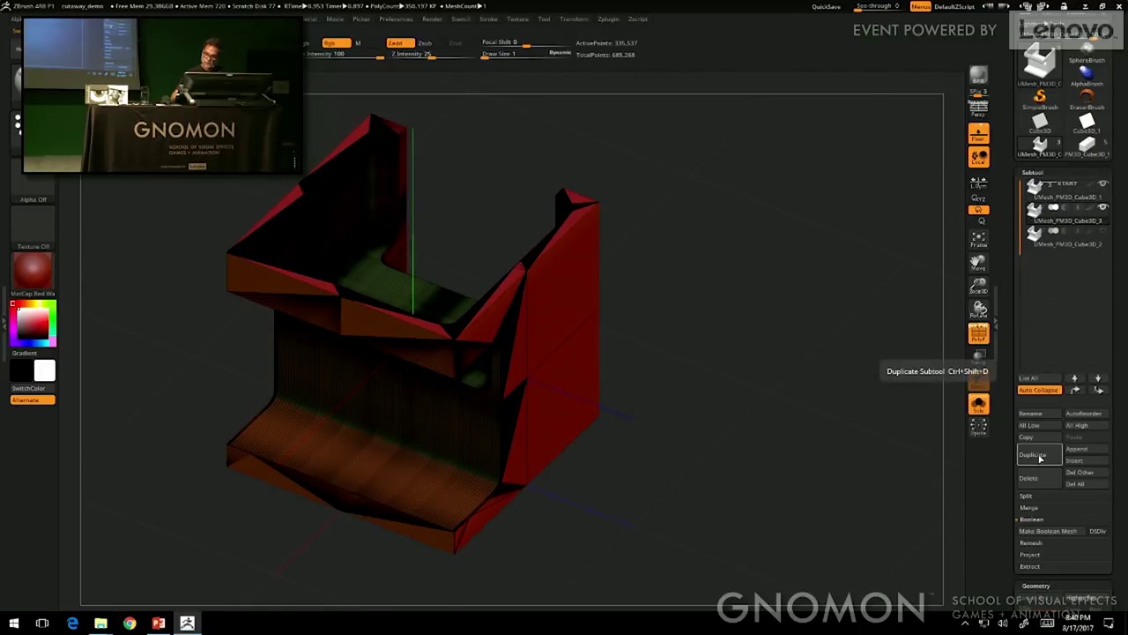
drag(1112, 437, 1118, 348)
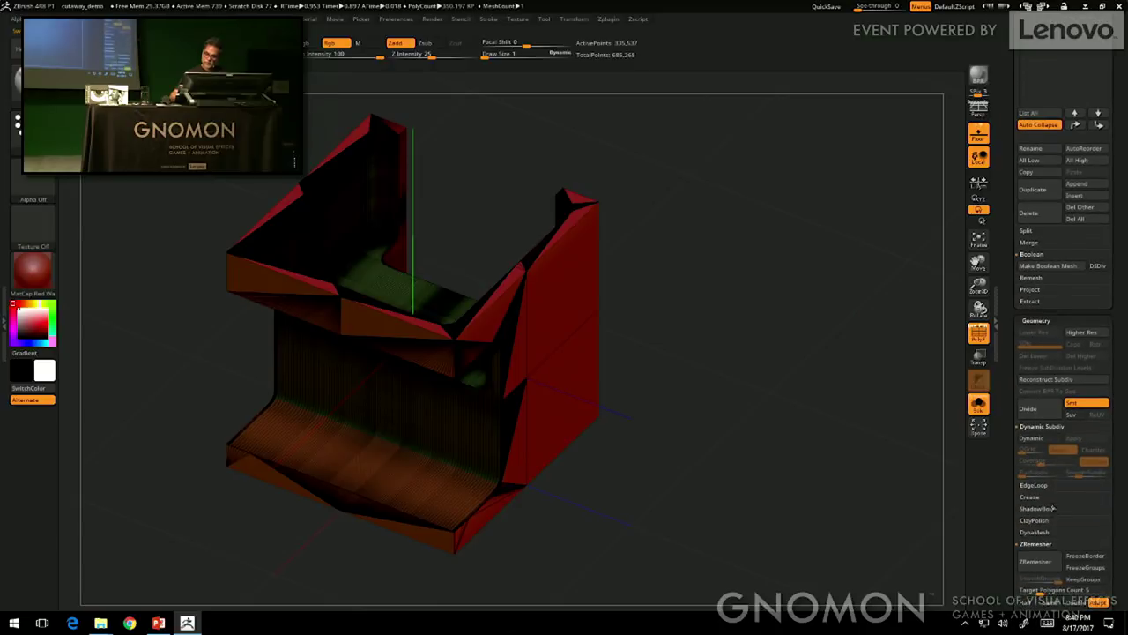
click(1039, 532)
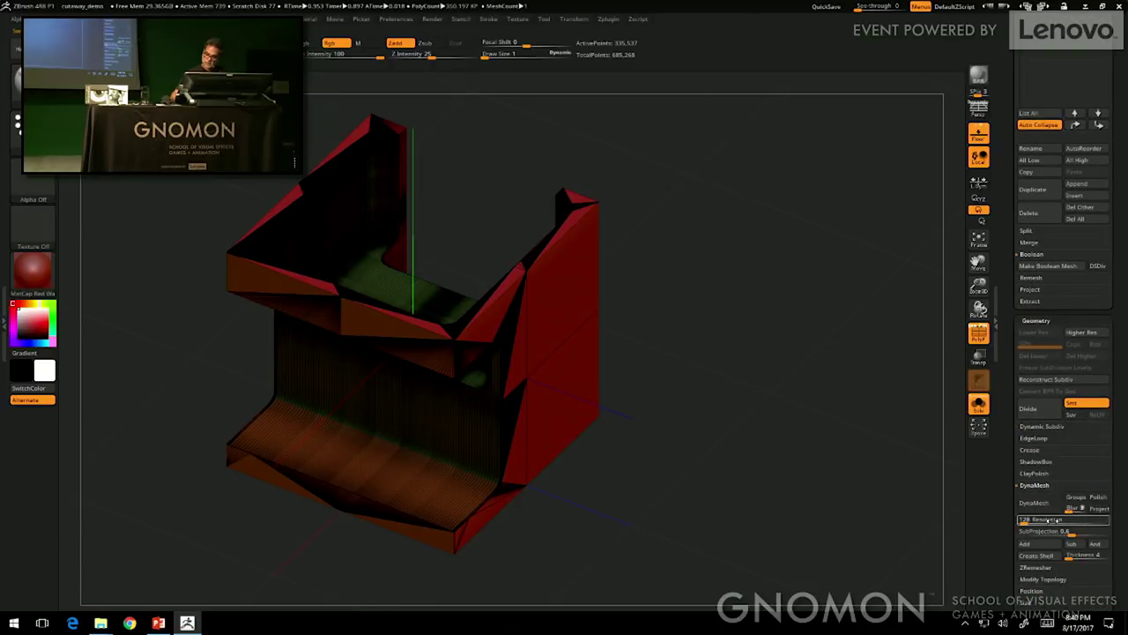
click(1053, 520)
text(2048)
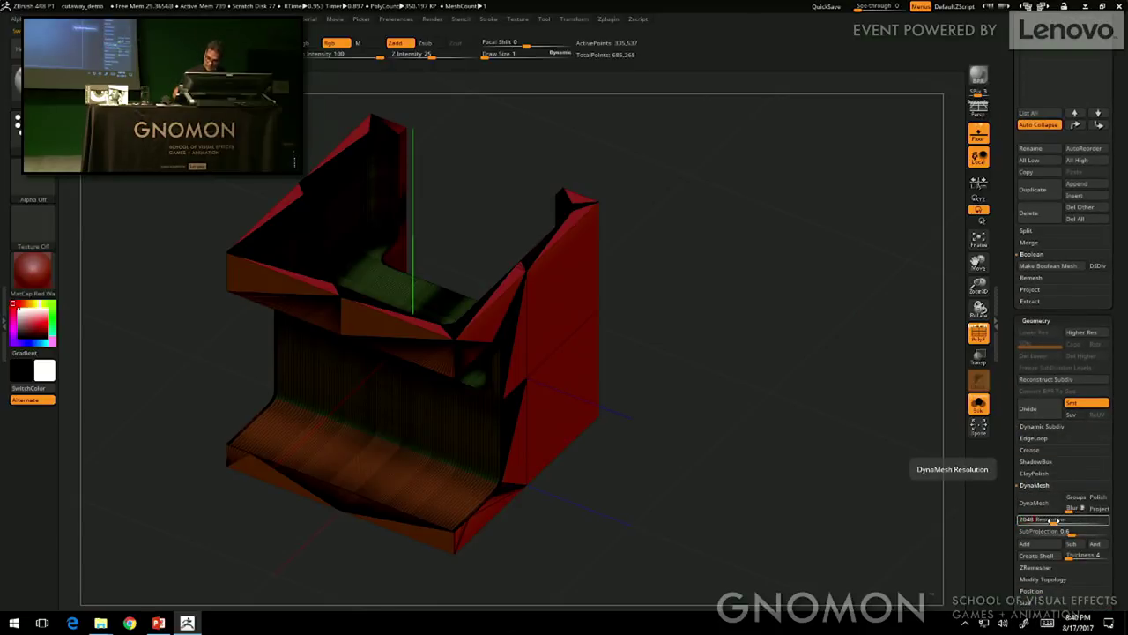
key(Return)
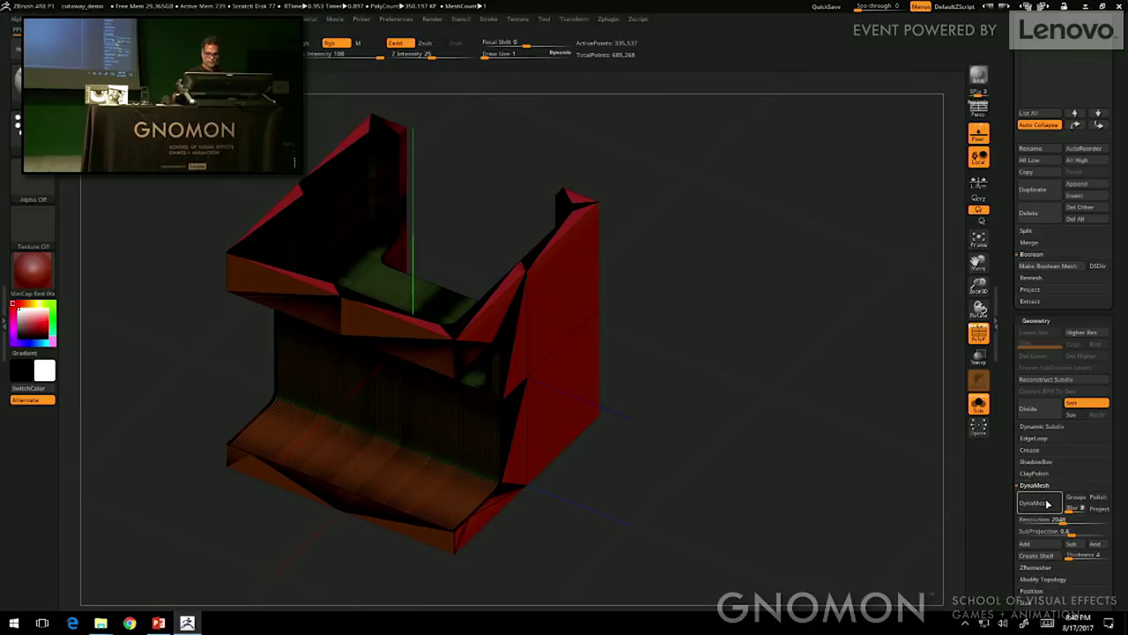
click(1035, 503)
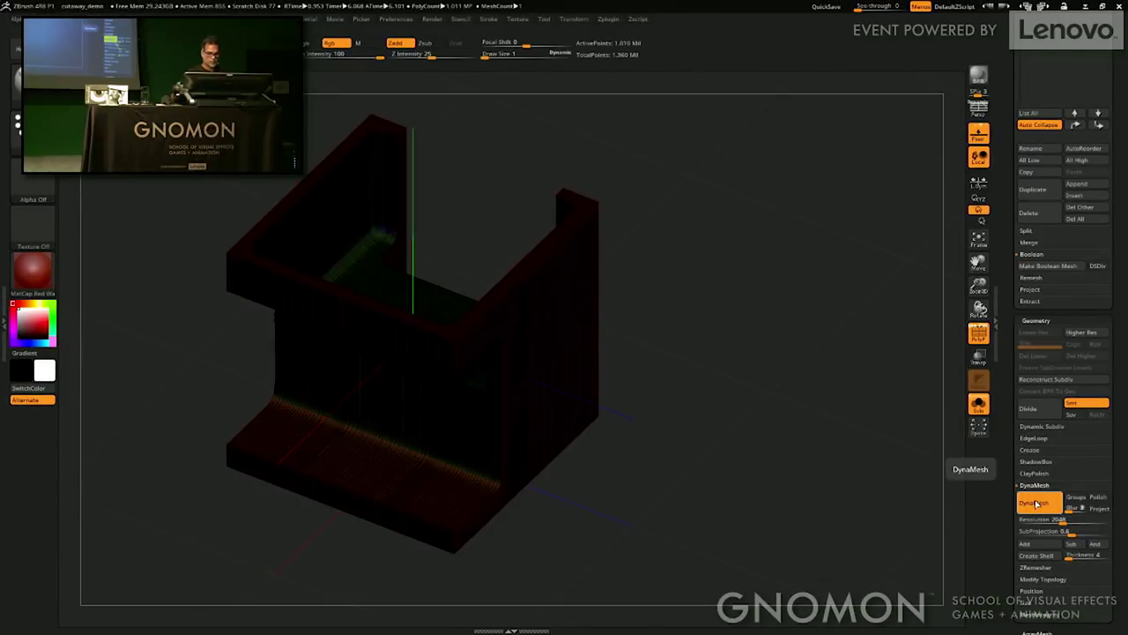
Step: Inspect the DynaMeshed copy up close from several angles with its polyframe turned off
drag(750, 365, 742, 371)
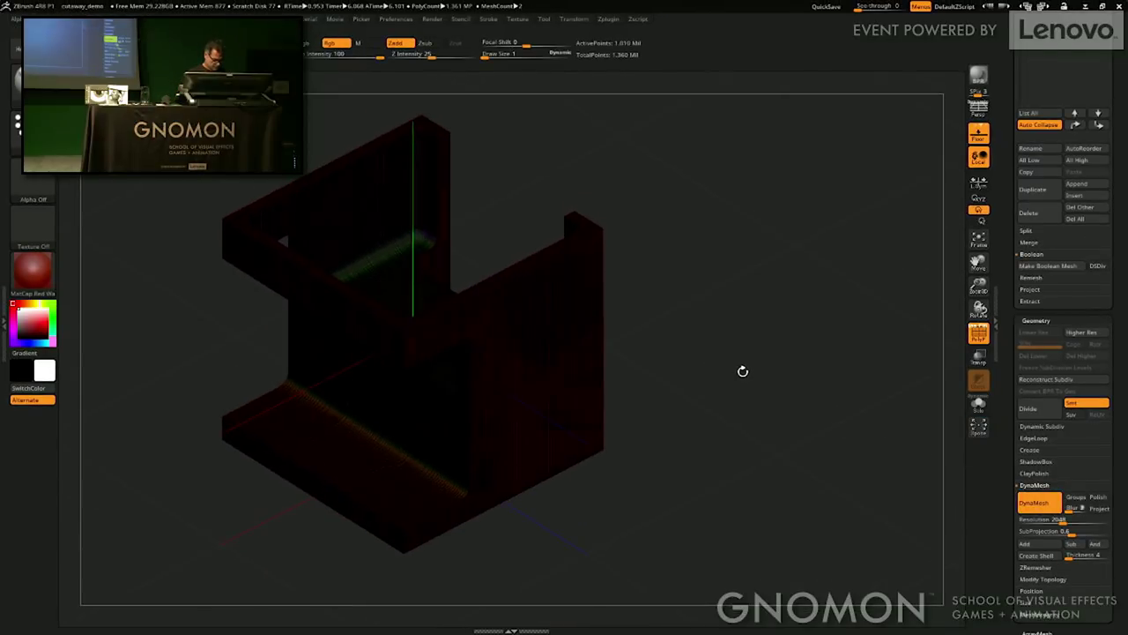
alt+drag(717, 330, 852, 295)
key(shift+f)
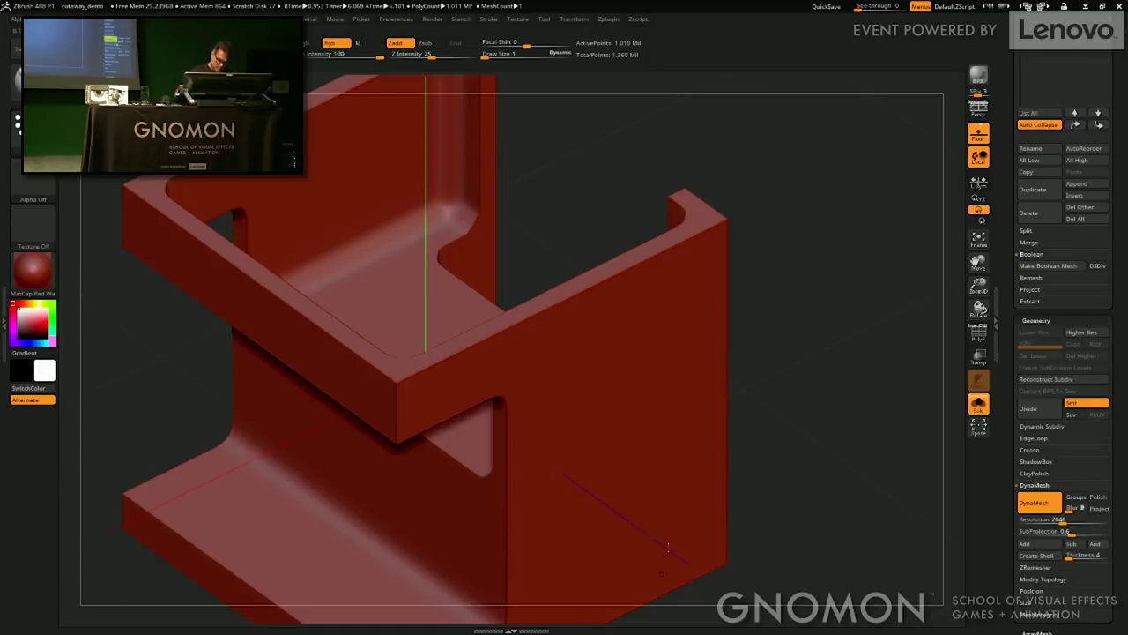
key(s)
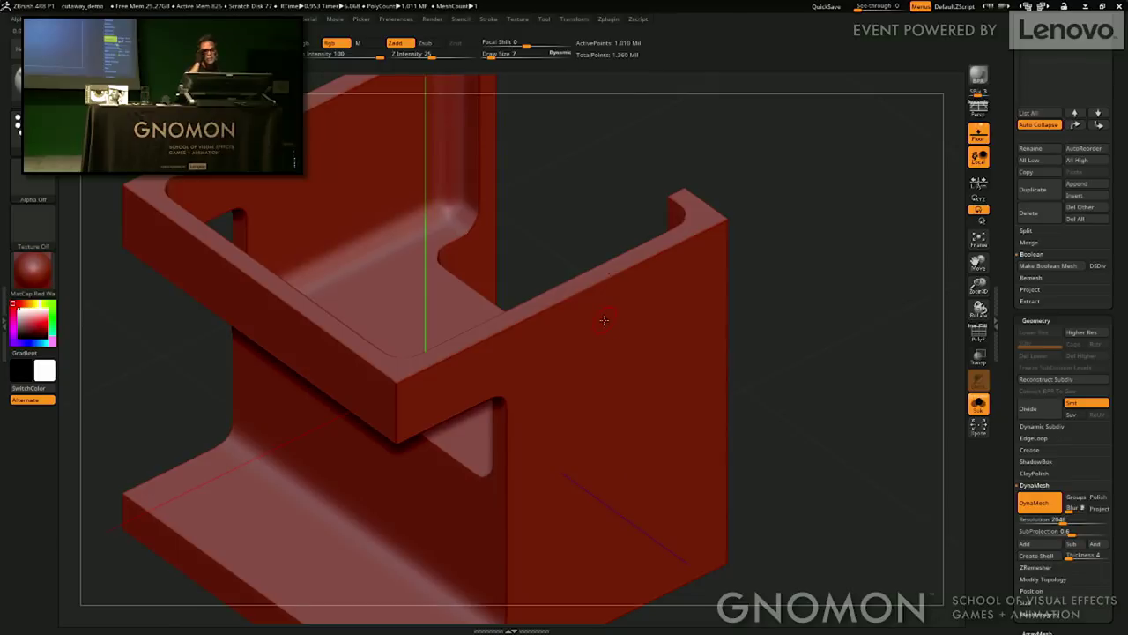
drag(823, 327, 740, 376)
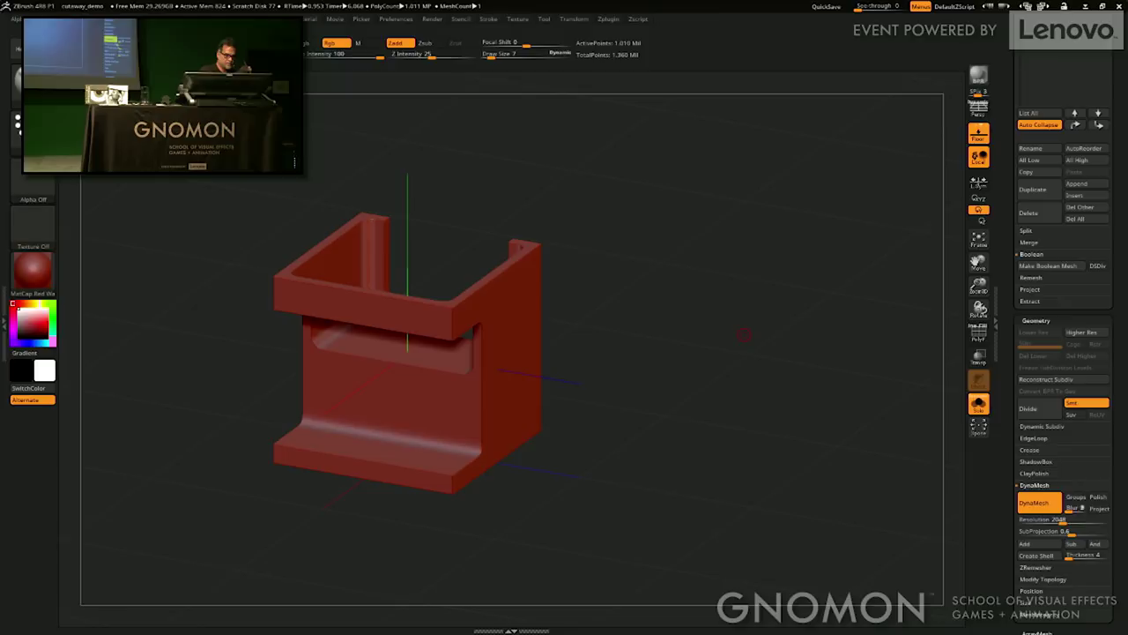
Step: Open the clothespin_demo project, discarding the changes to the current project
click(201, 53)
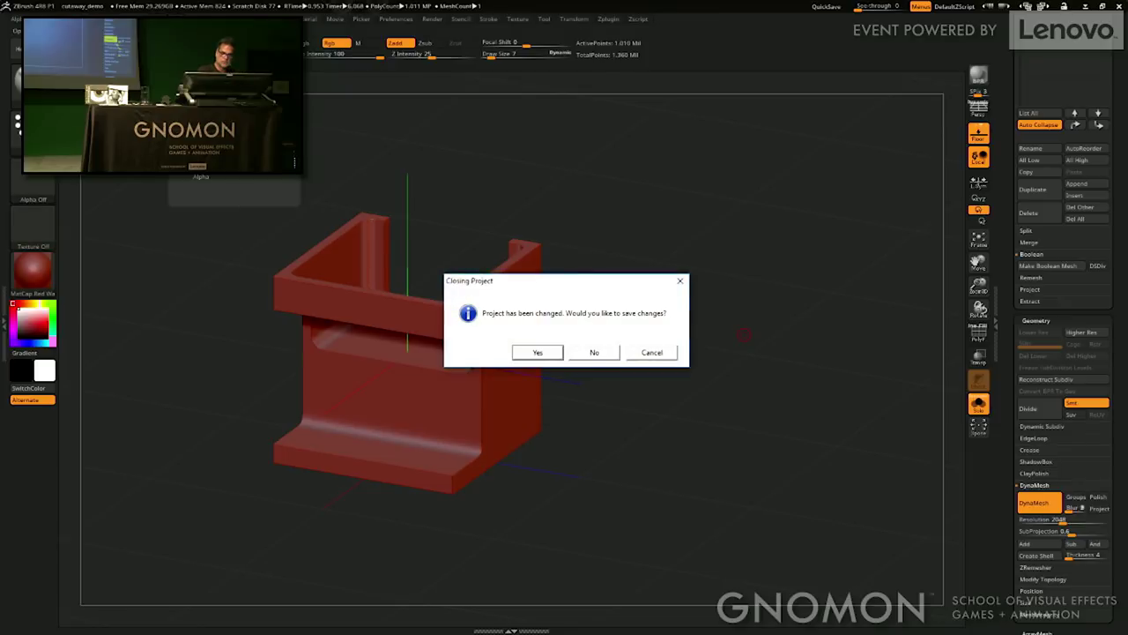
click(596, 353)
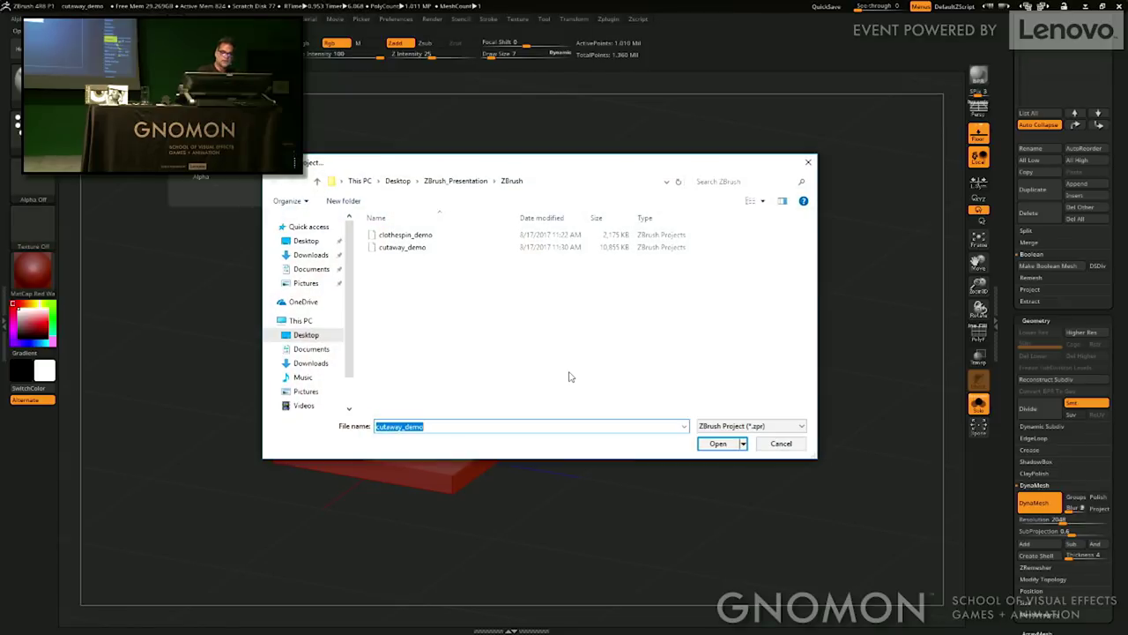
double_click(424, 245)
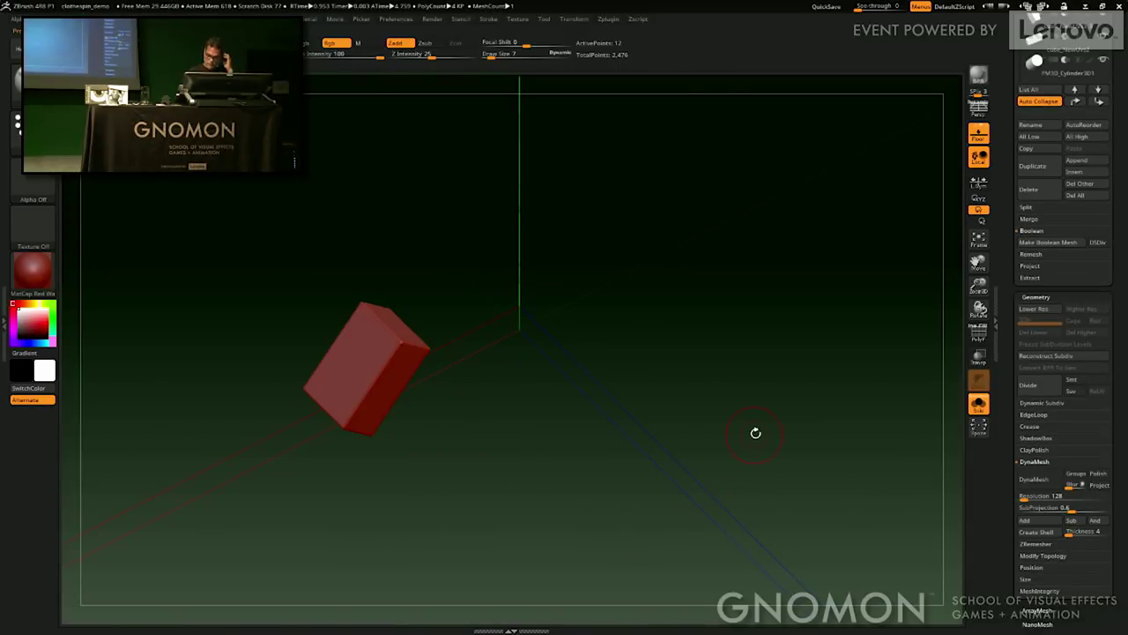
Step: Examine the clothespin's subtools by hiding cube_NewUVs3_1, showing it again and viewing the model from the side
drag(755, 433, 720, 378)
drag(1113, 307, 1122, 412)
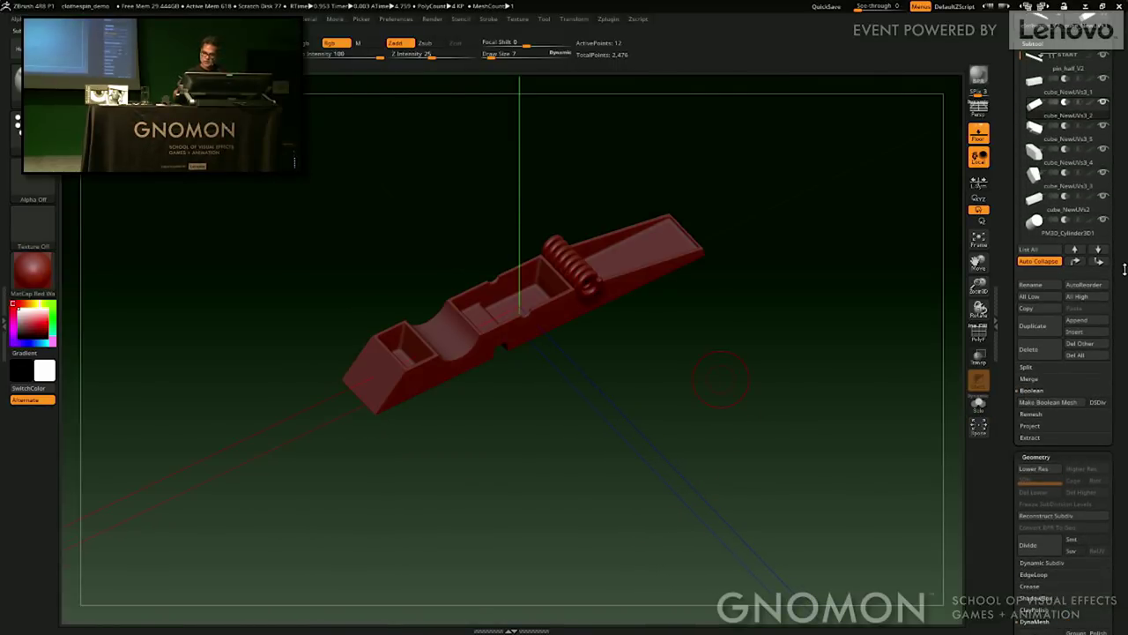
scroll(1123, 276, up, 2)
mouse_move(735, 450)
mouse_down()
mouse_move(730, 419)
mouse_move(761, 379)
mouse_move(713, 435)
mouse_move(784, 477)
mouse_move(808, 471)
mouse_move(828, 483)
mouse_move(811, 479)
mouse_move(828, 455)
mouse_up()
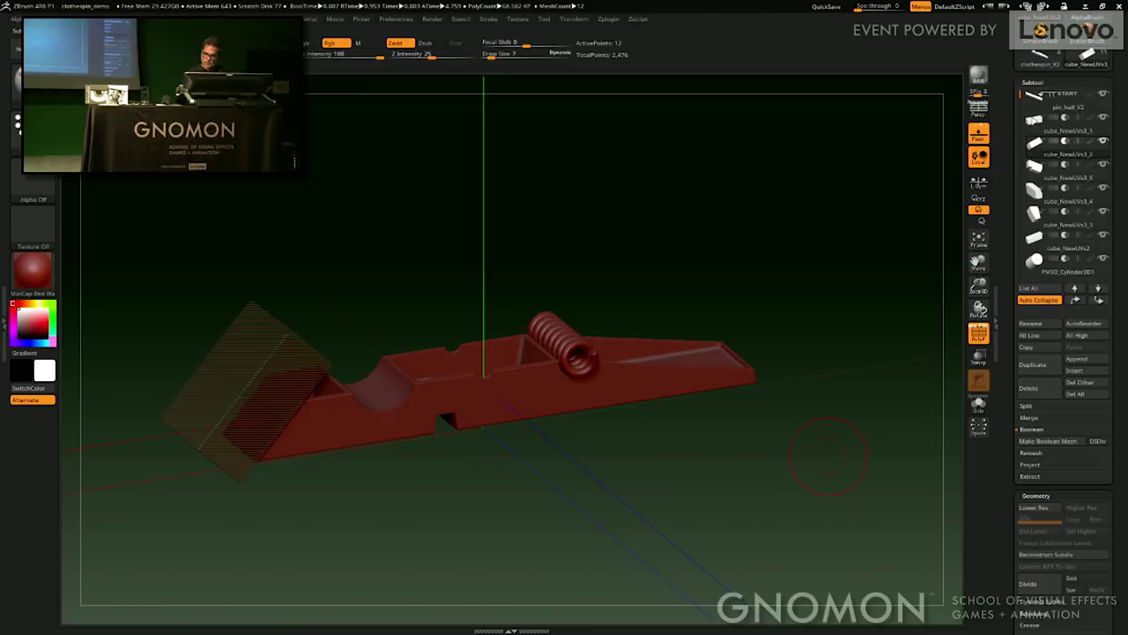
click(1107, 120)
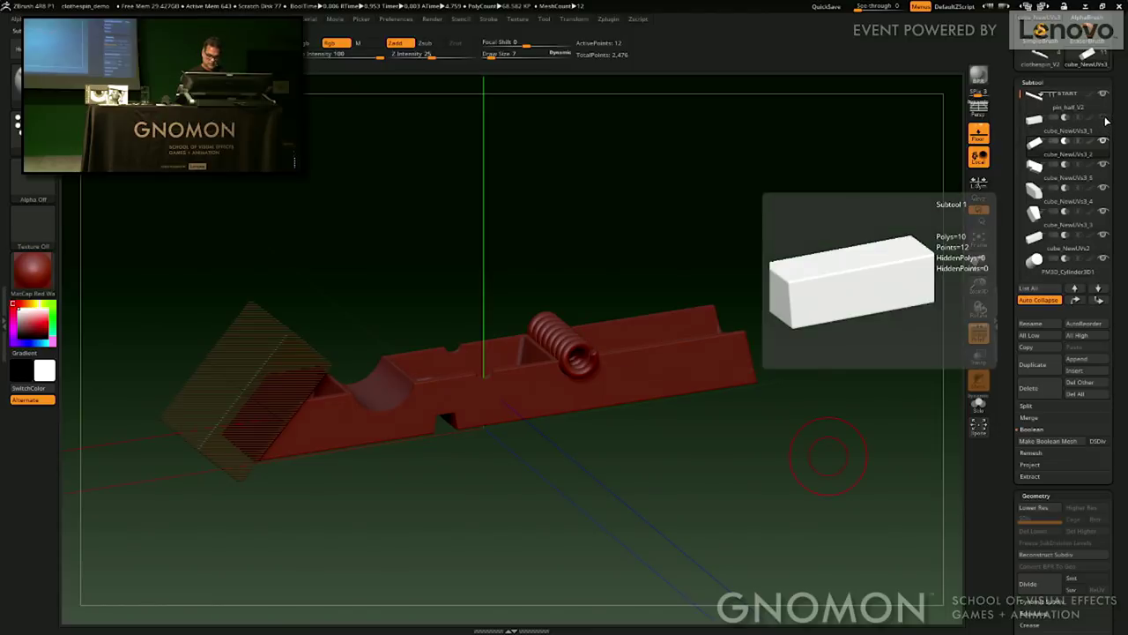
click(1107, 121)
drag(793, 325, 778, 295)
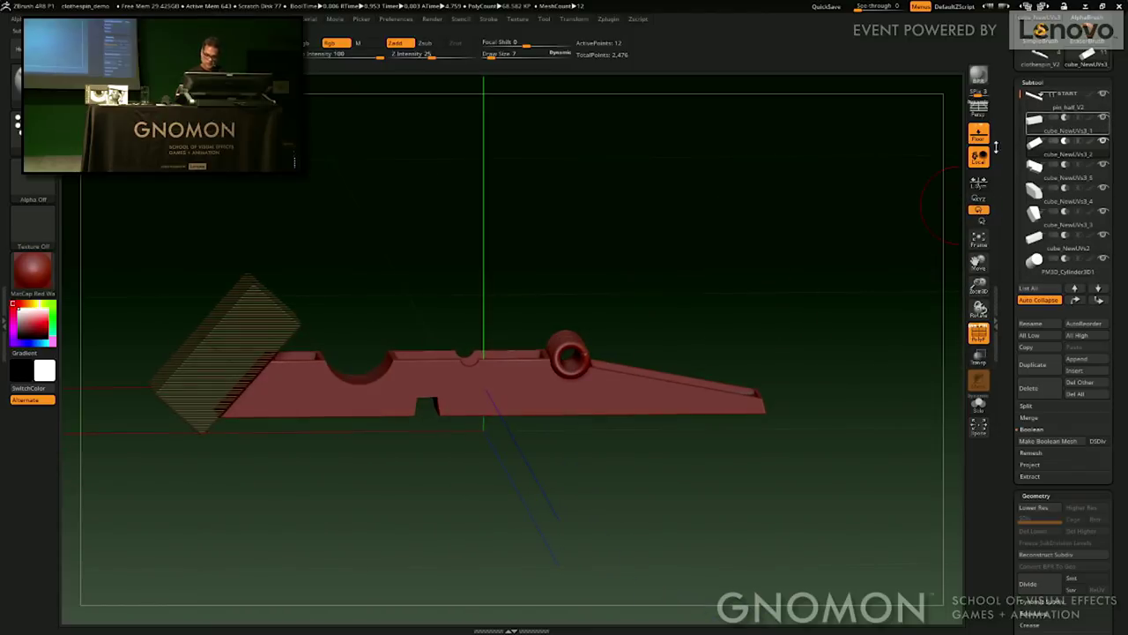
Step: Clear the Start flags of pin_half_V2 and cube_NewUVs3_2 and turn off Auto Collapse for the subtool list
click(1070, 152)
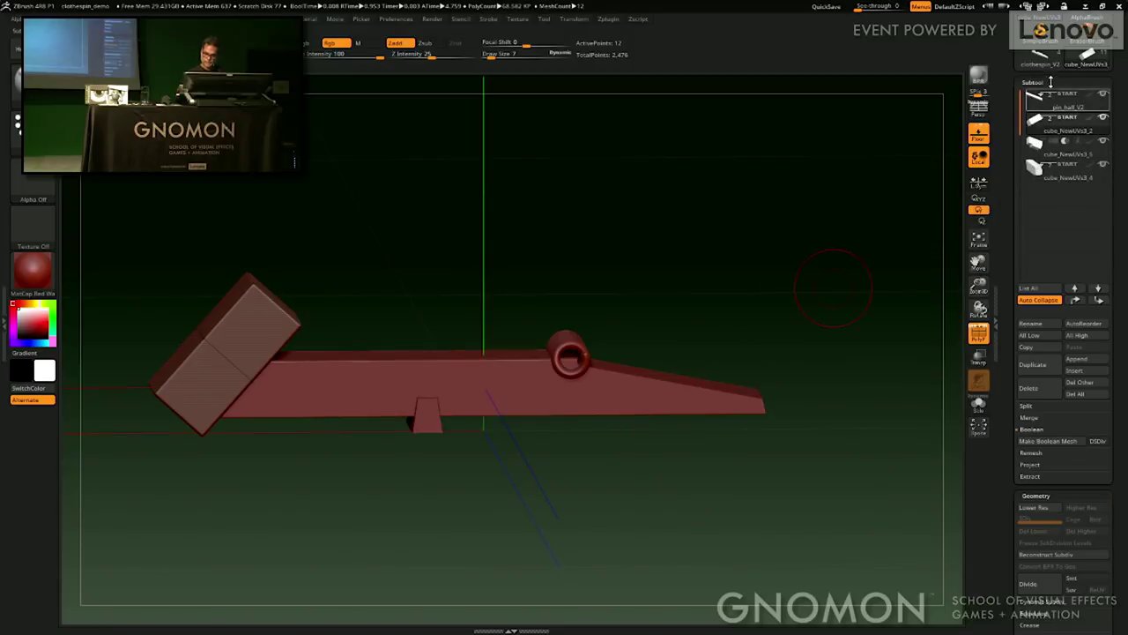
click(1042, 95)
click(1042, 142)
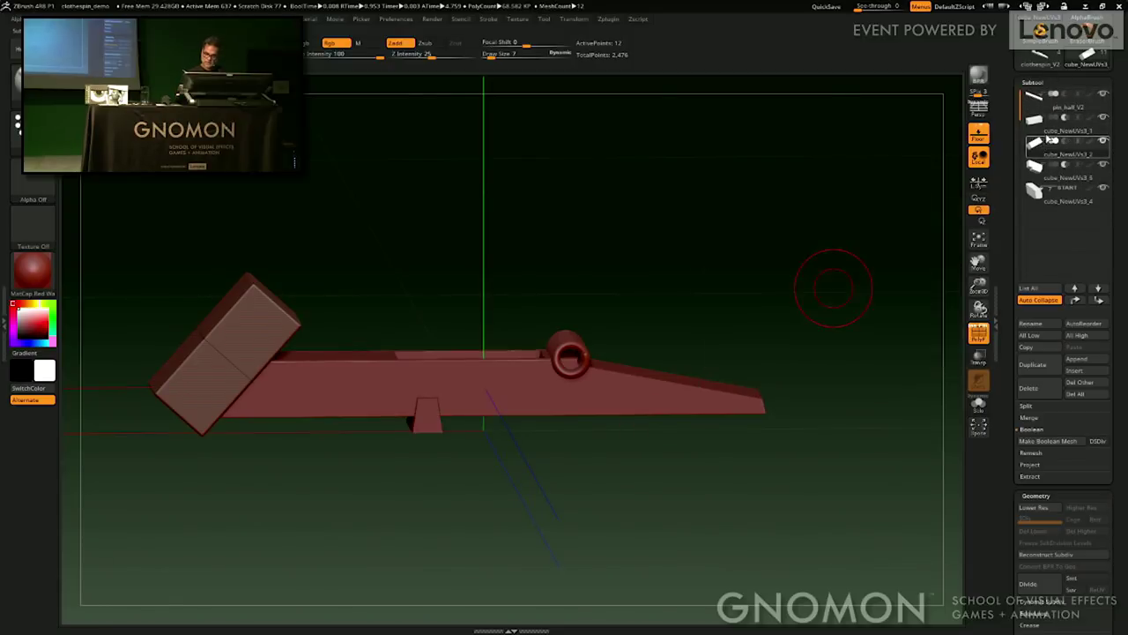
click(1040, 301)
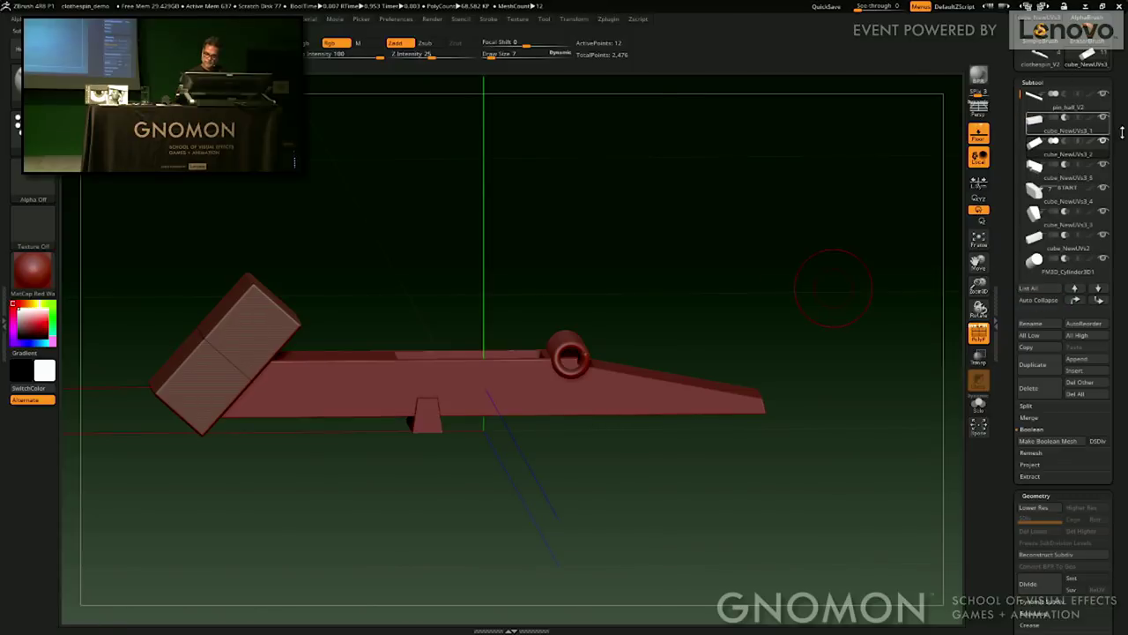
Step: Move the subtractive cube cube_NewUVs3_5 up out of the clothespin and back down into it to test the live cut
click(1038, 174)
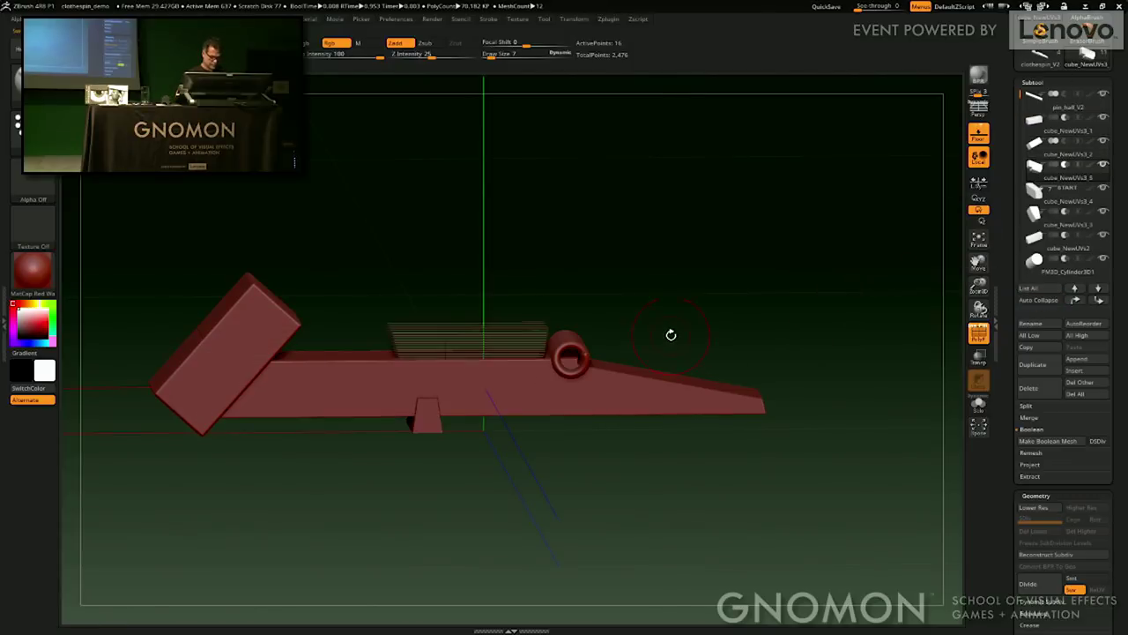
key(w)
drag(465, 283, 601, 227)
key(ctrl+z)
drag(697, 241, 622, 281)
drag(480, 342, 489, 191)
drag(763, 231, 765, 206)
drag(477, 192, 478, 357)
drag(860, 236, 682, 353)
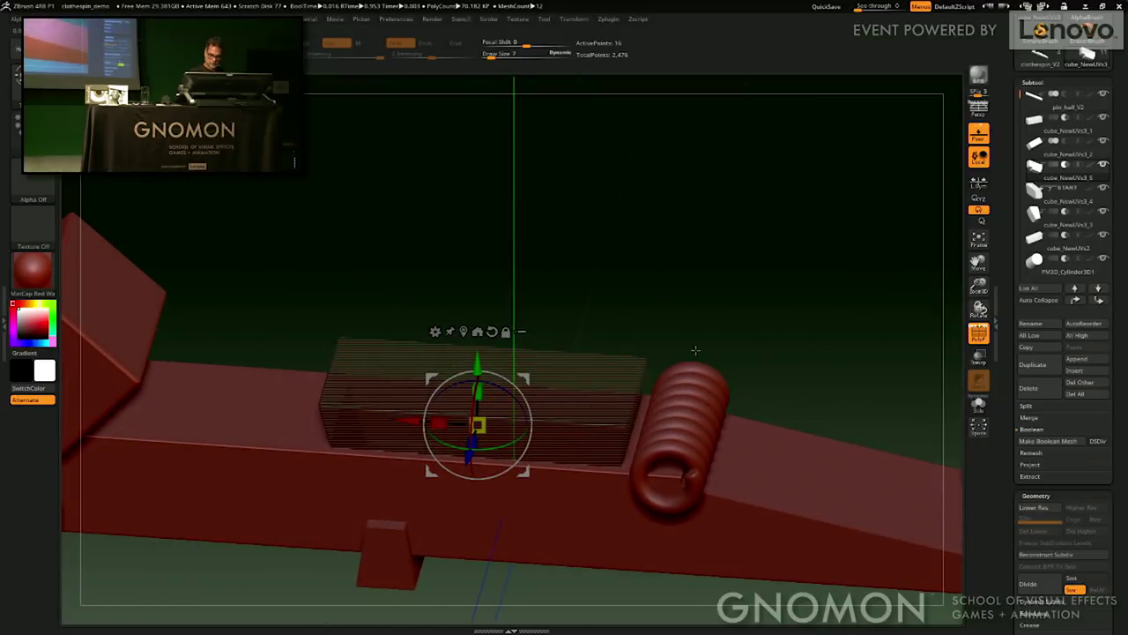
Step: Hide the spring subtool PM3D_Helix3D_3 to expose the cylinder behind it
drag(1022, 99, 1022, 174)
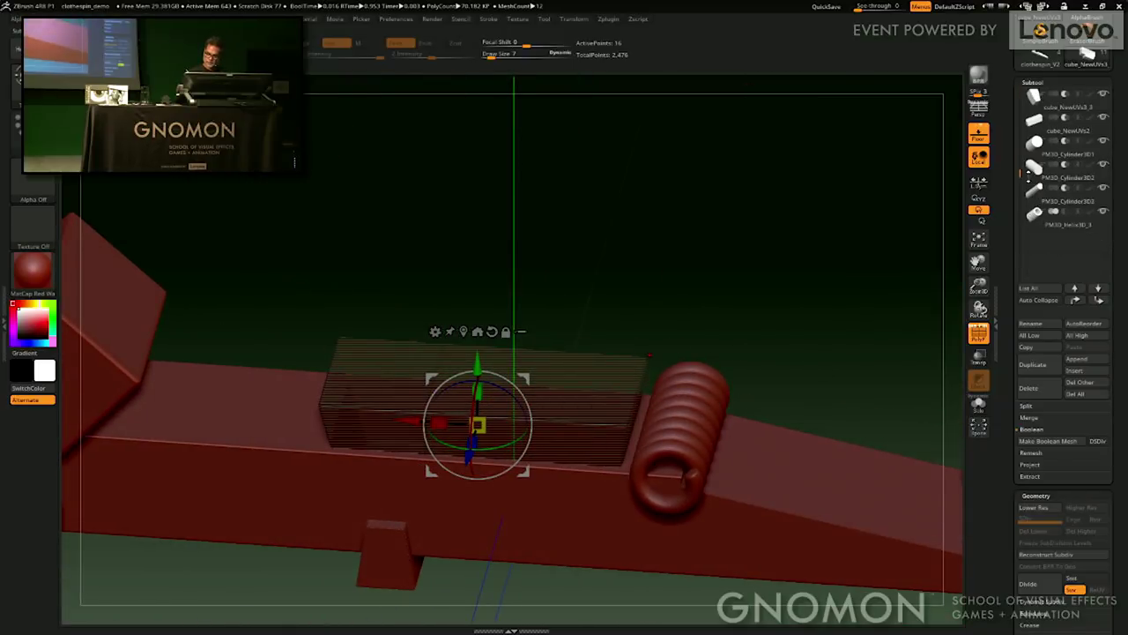
click(1102, 214)
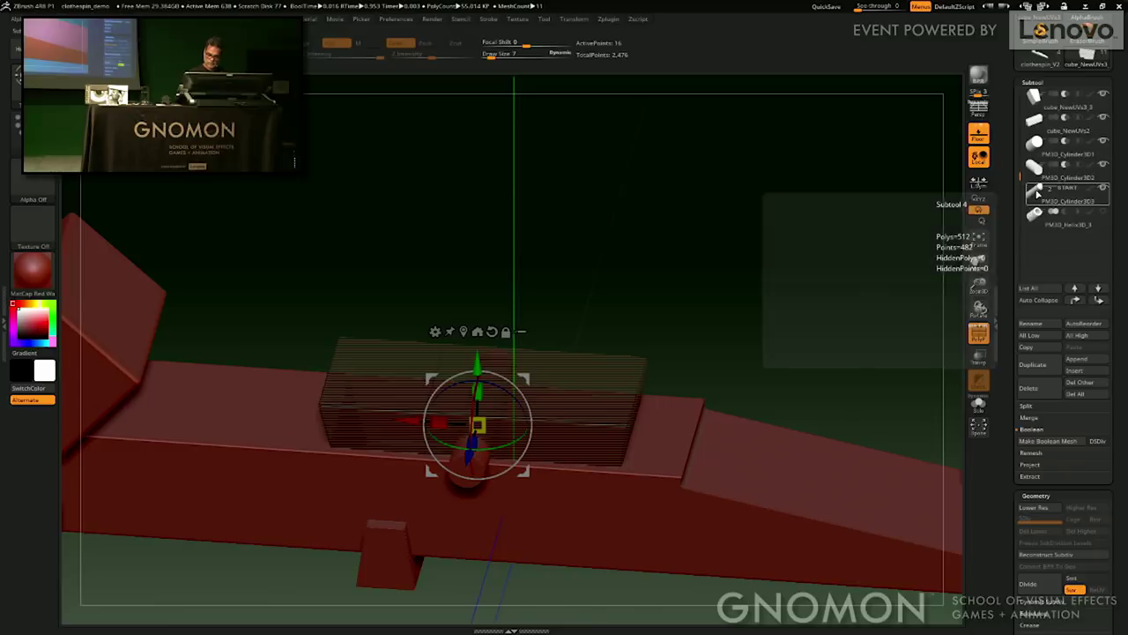
drag(781, 332, 809, 231)
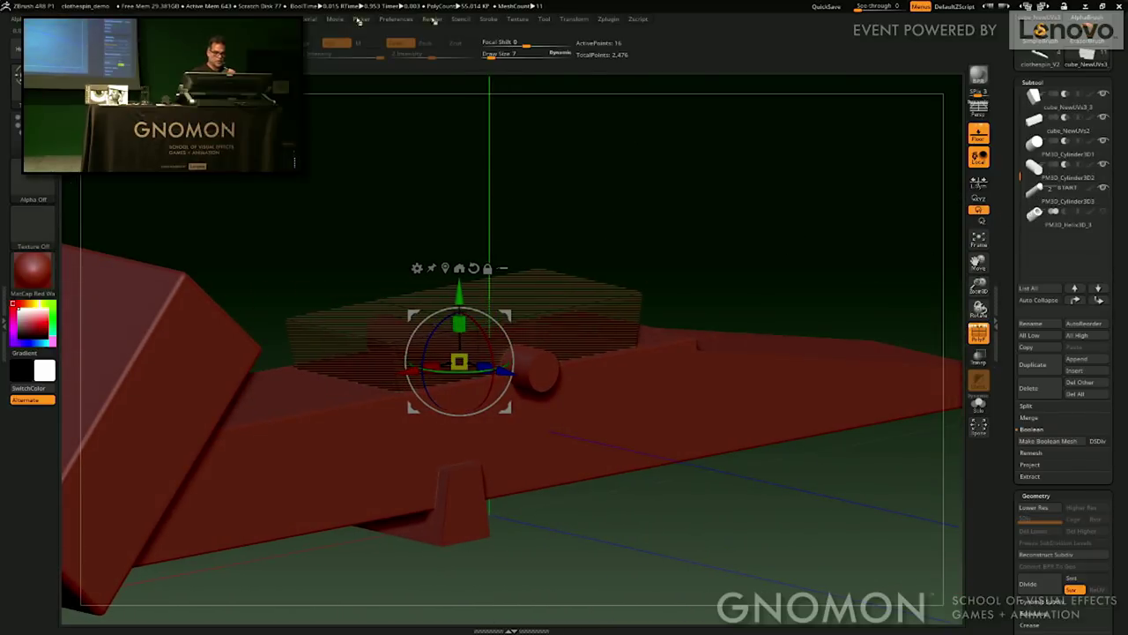
click(397, 19)
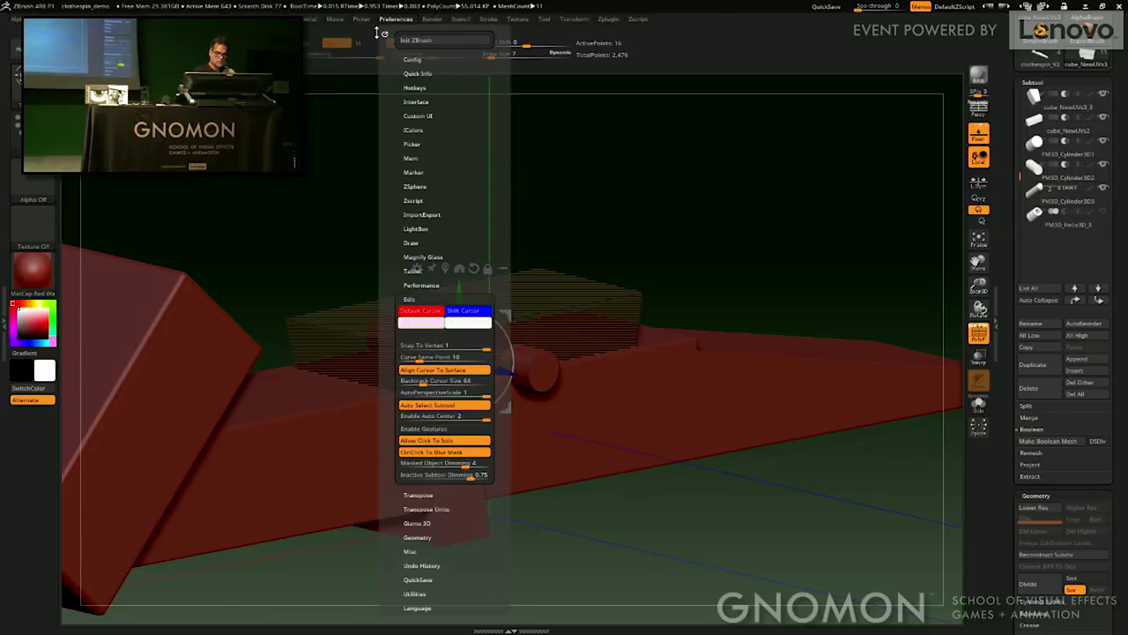
click(362, 20)
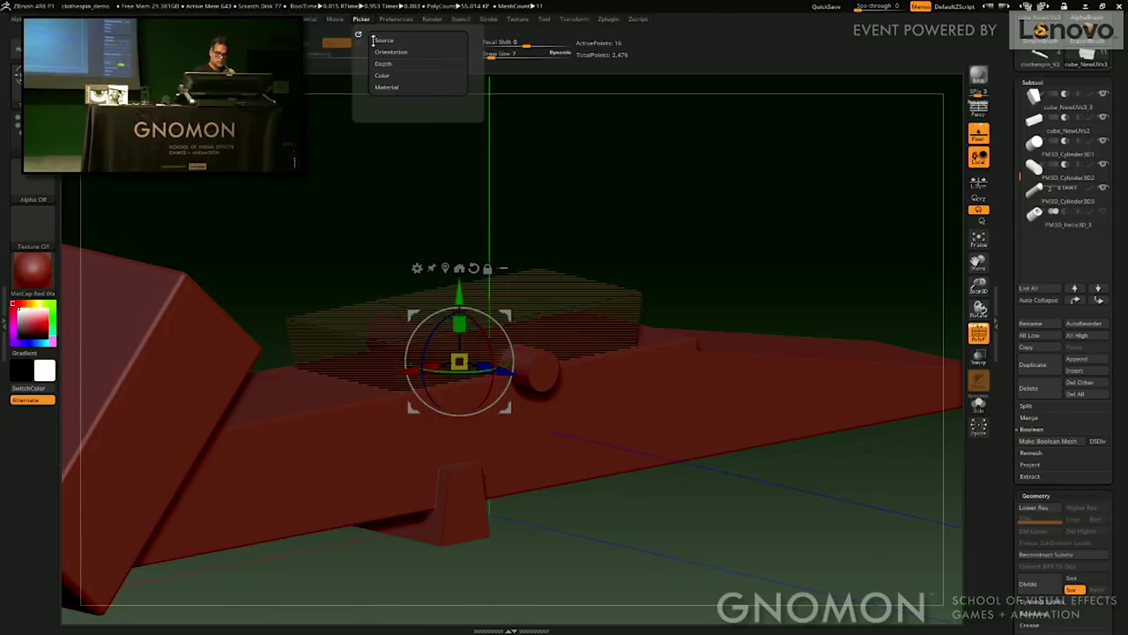
click(431, 20)
Step: Turn off the polyframe and inspect the clothespin's pocket and the cylinder crossing it
drag(866, 265, 816, 183)
key(alt+s)
key(alt+s)
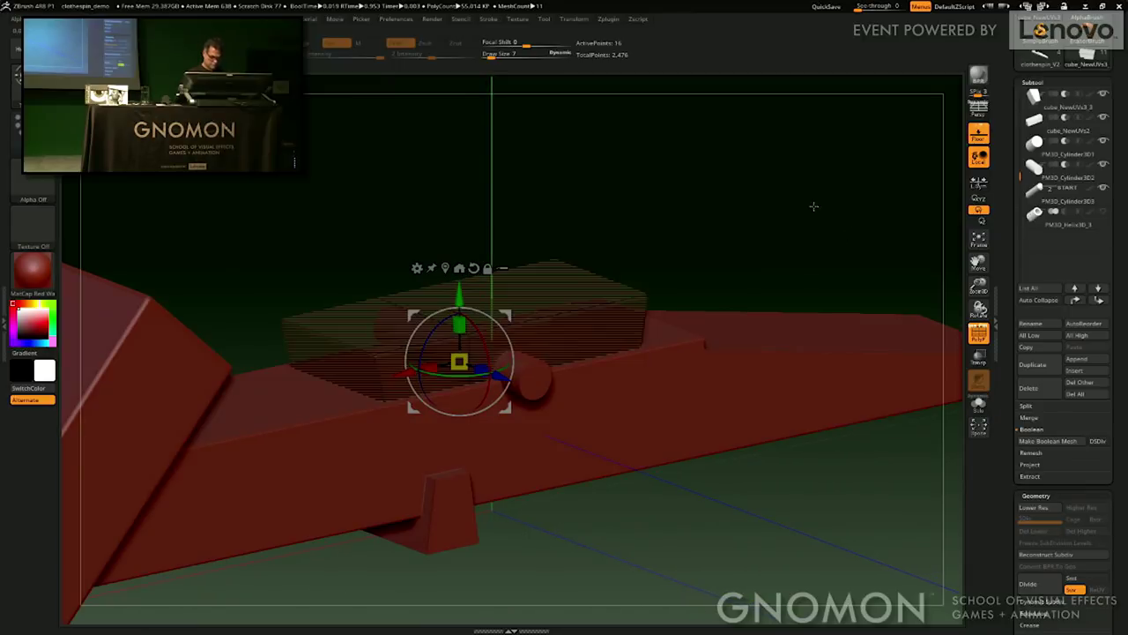
key(shift+f)
drag(814, 485, 813, 509)
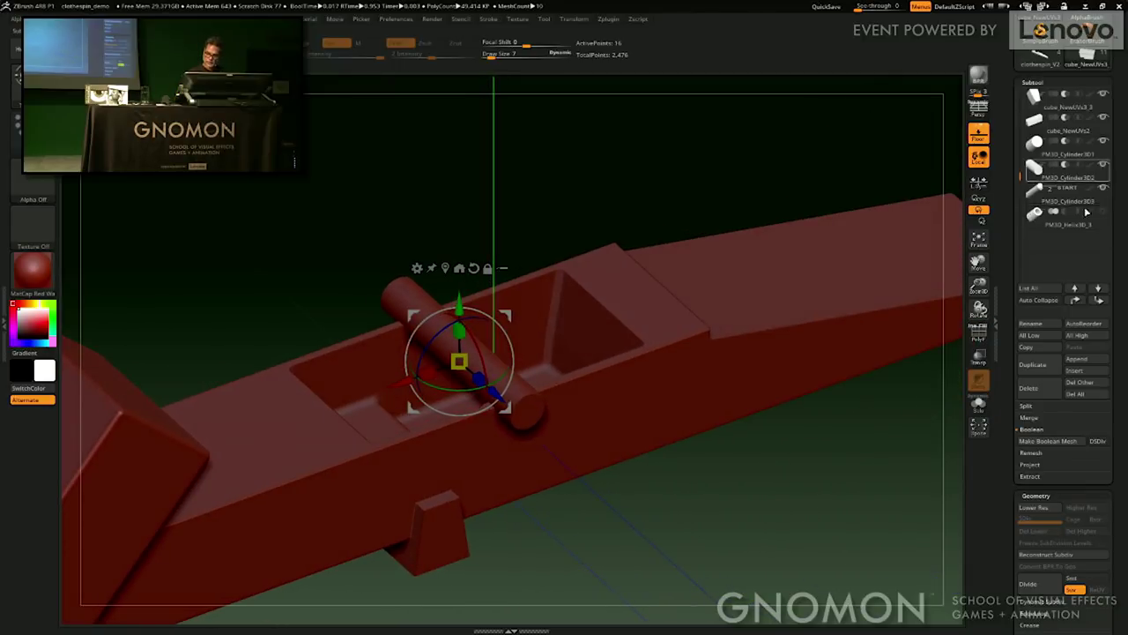
Step: Clear the Start flag of PM3D_Cylinder3D3 and set the cylinder to subtraction
mouse_move(1068, 215)
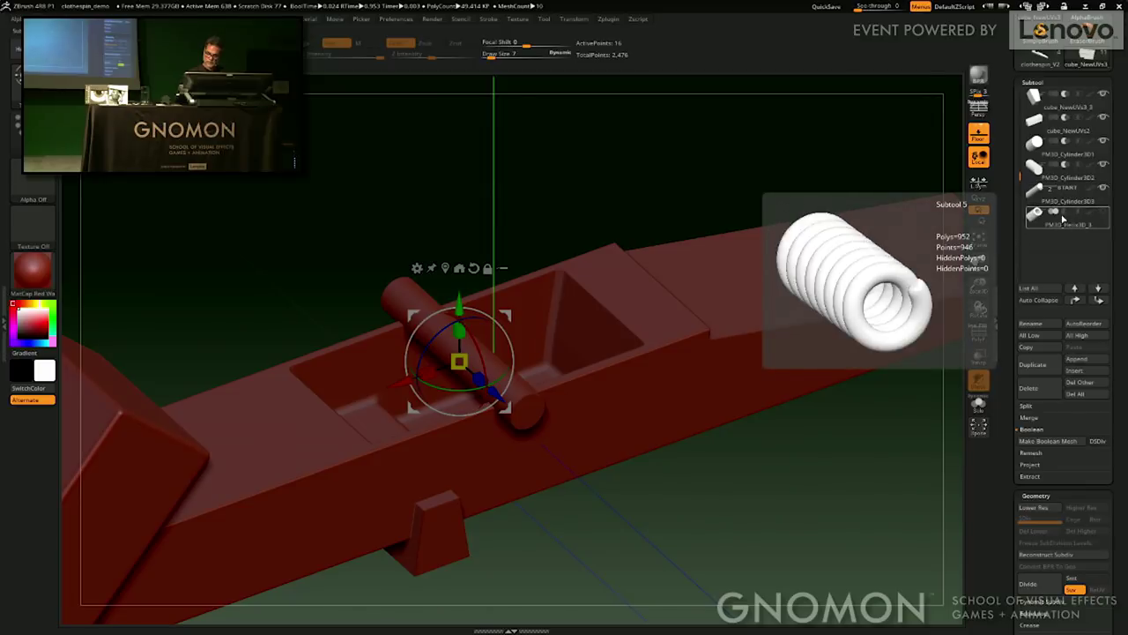
click(1071, 193)
drag(1072, 193, 1056, 189)
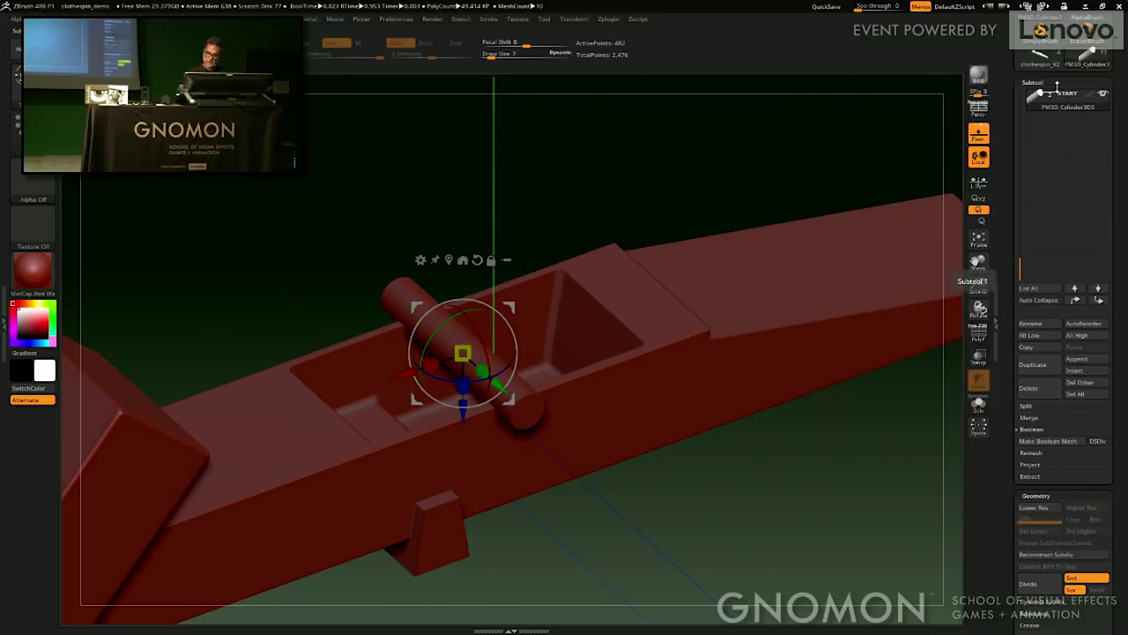
click(1041, 94)
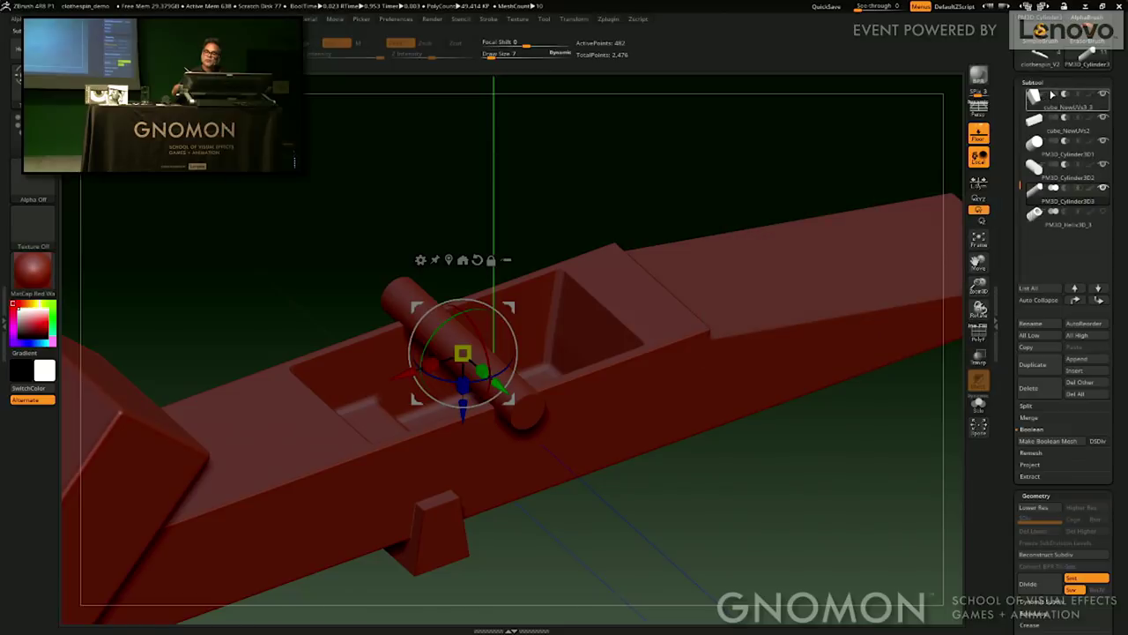
click(1066, 189)
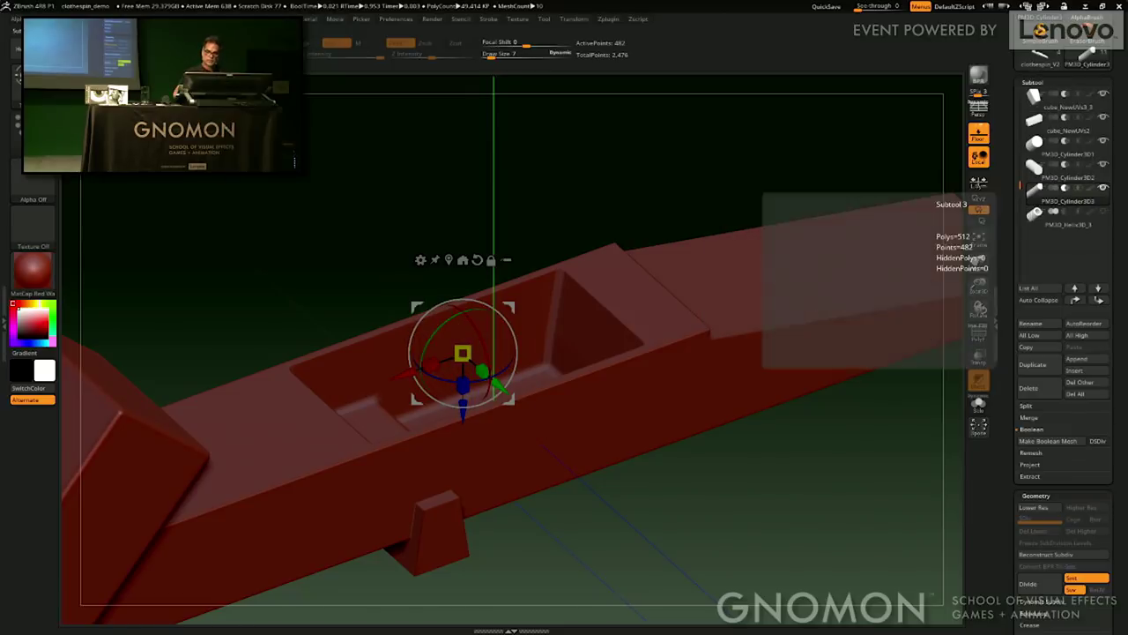
Step: Set cube_NewUVs3_2 to subtraction so it cuts the clothespin's angled end
drag(881, 494, 823, 428)
drag(1023, 183, 1016, 78)
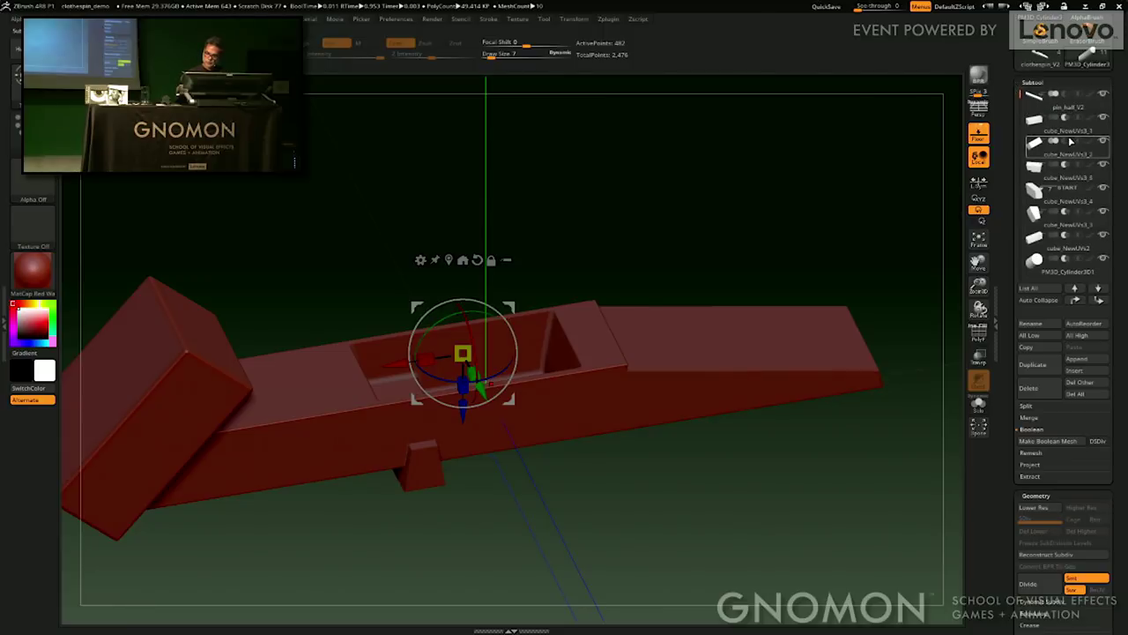
click(1066, 142)
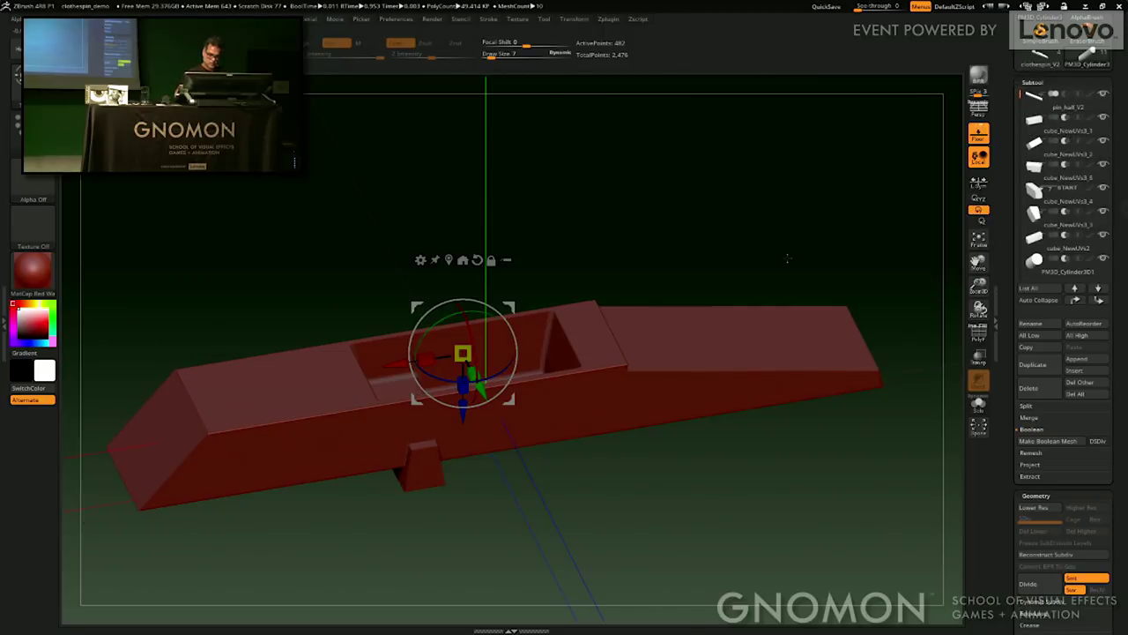
Step: Clear the Start flag of cube_NewUVs3_4 and set that subtool to subtraction
drag(764, 288, 810, 220)
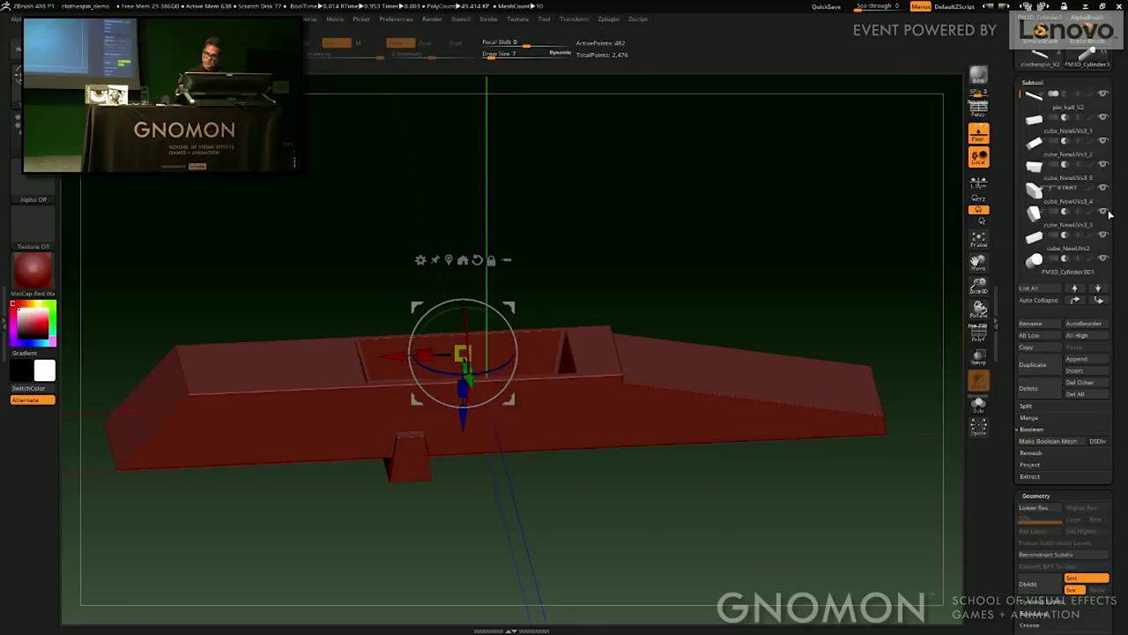
mouse_move(1051, 191)
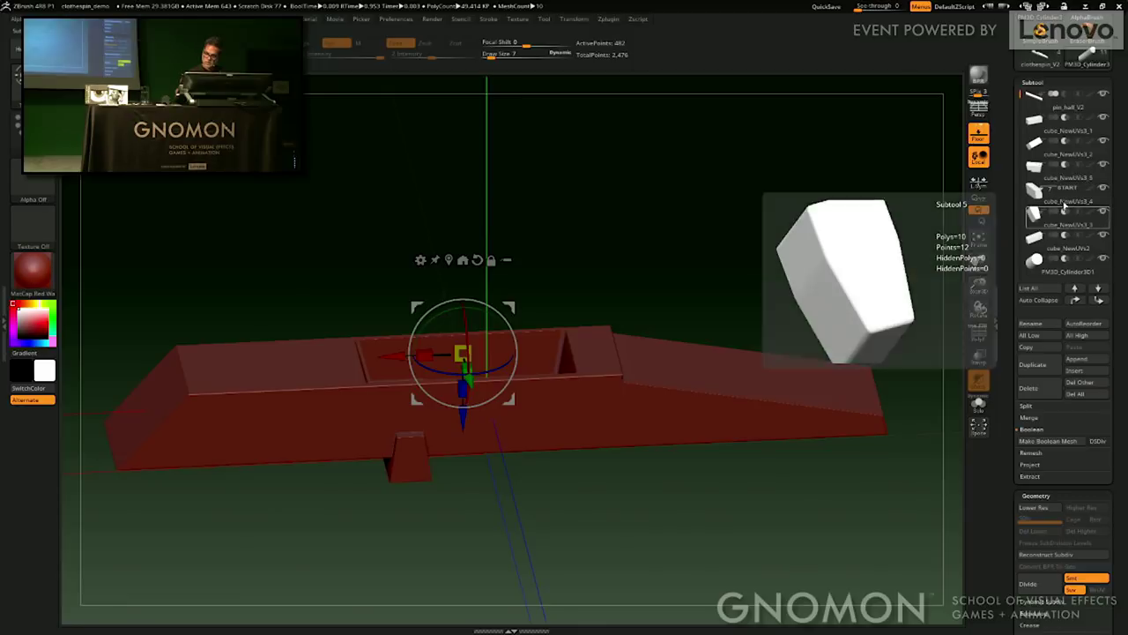
click(1040, 189)
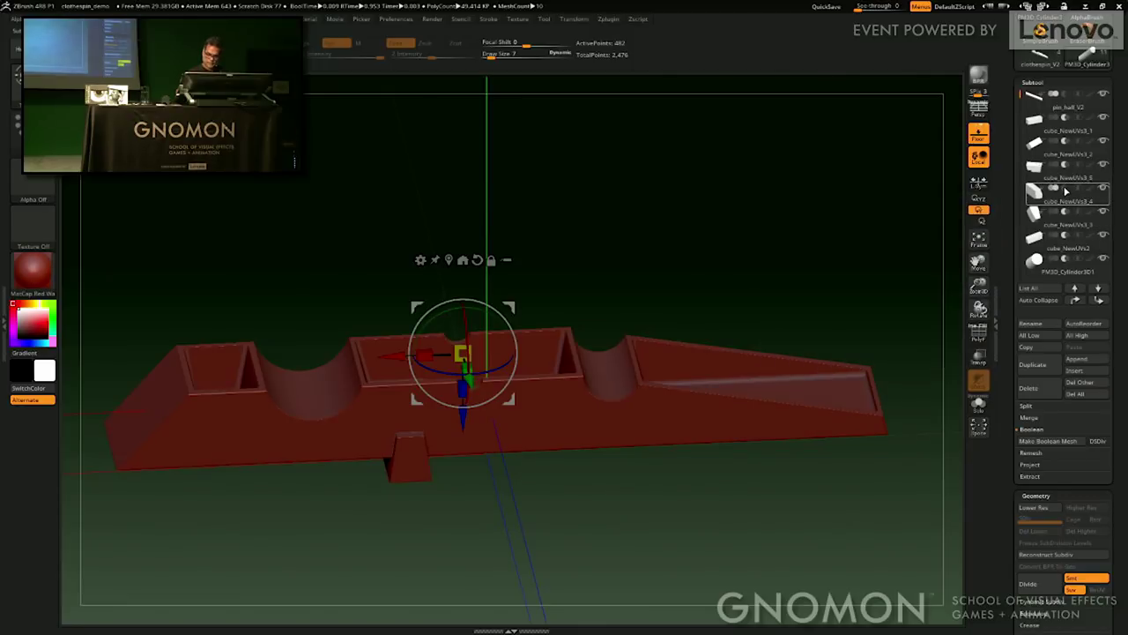
click(1066, 190)
Step: Select the cutter cube_NewUVs3_1 at the clothespin's tapered end and turn on the polyframe
drag(696, 242, 711, 444)
drag(1125, 98, 1121, 246)
alt+click(733, 253)
key(shift+f)
mouse_move(733, 422)
mouse_down()
mouse_move(735, 441)
mouse_move(737, 418)
mouse_up()
Step: Switch to the clothespin_V2 tool and isolate its merged Boolean mesh with Solo
mouse_move(1095, 201)
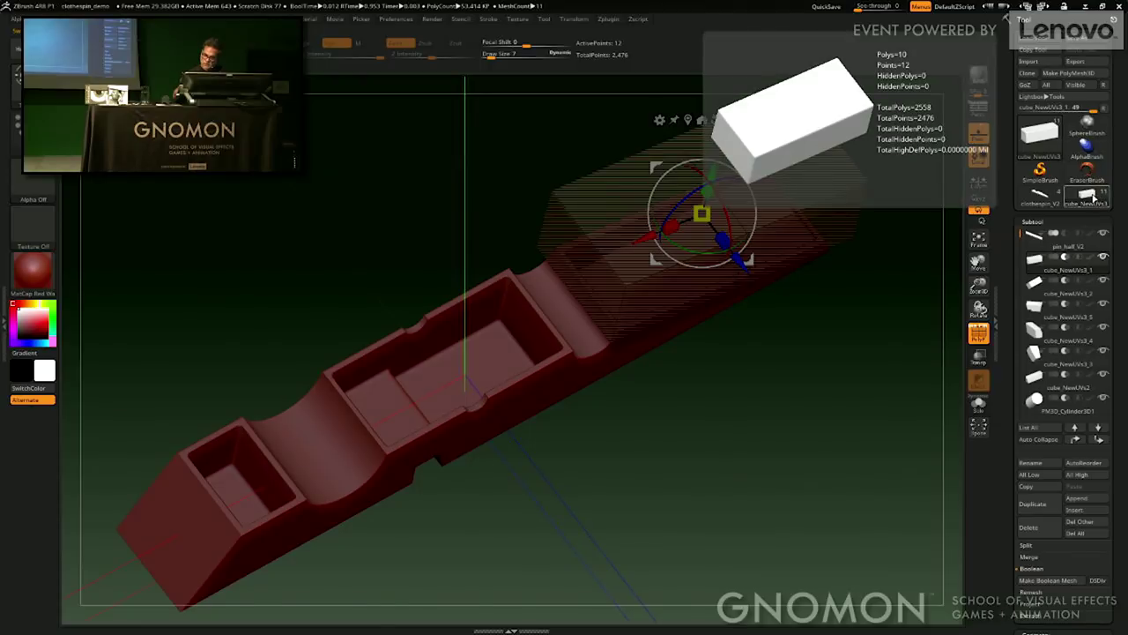
click(1049, 198)
drag(750, 466, 755, 403)
key(alt+s)
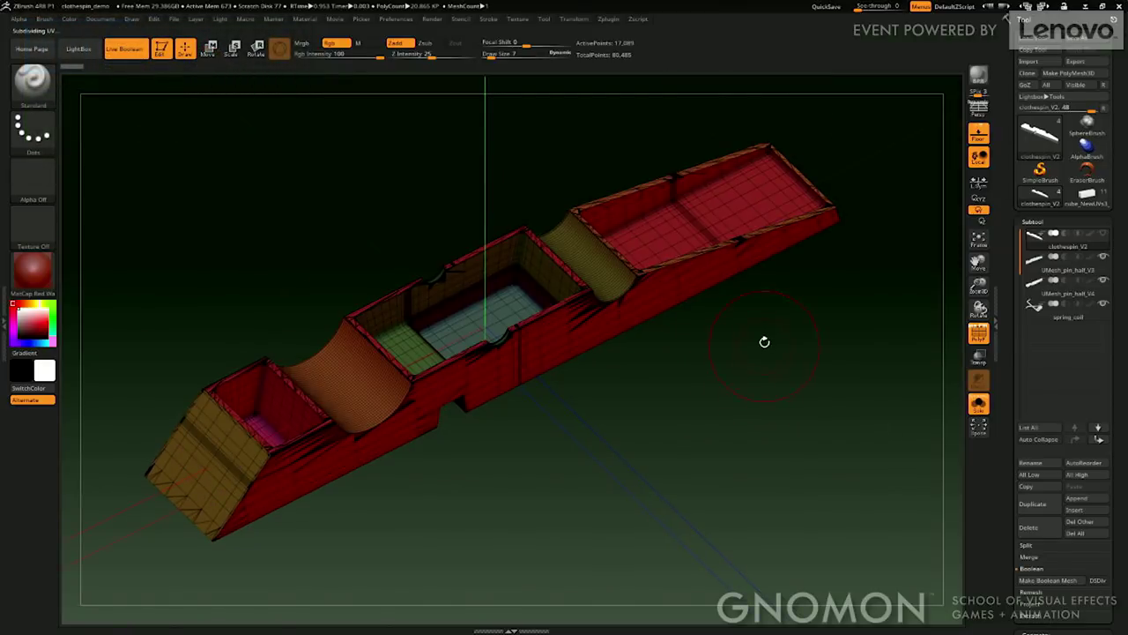
Step: Try smoothing the clothespin_V2 mesh around the groove, turn off the polyframe and undo the smoothing
mouse_move(746, 339)
alt+mouse_down()
mouse_move(649, 430)
mouse_move(634, 352)
mouse_move(662, 355)
alt+mouse_up()
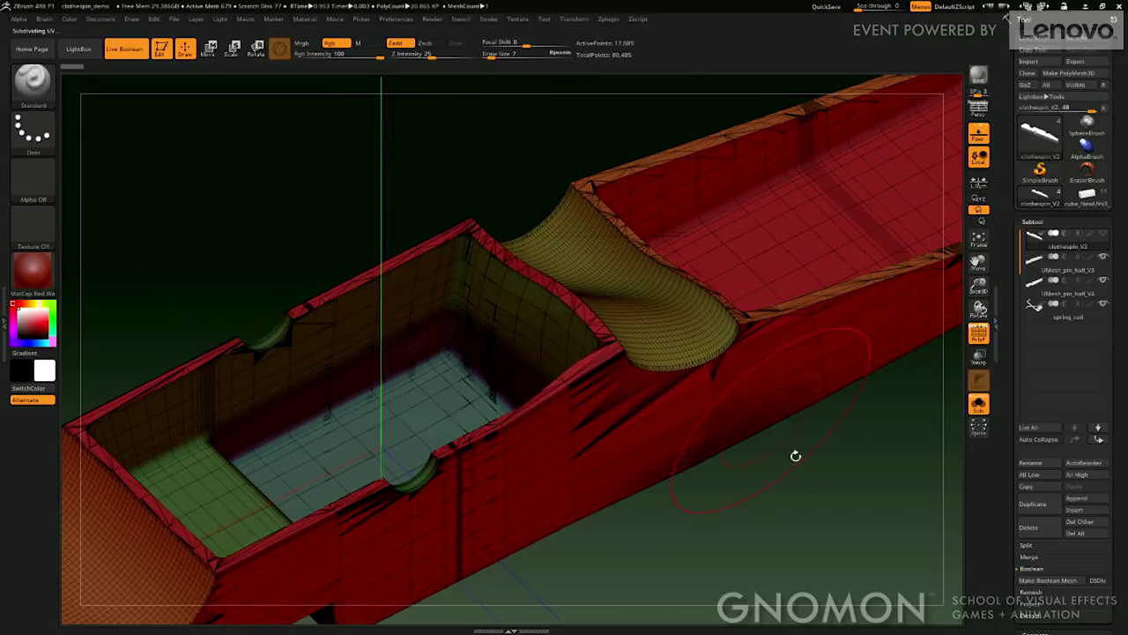
drag(809, 472, 851, 435)
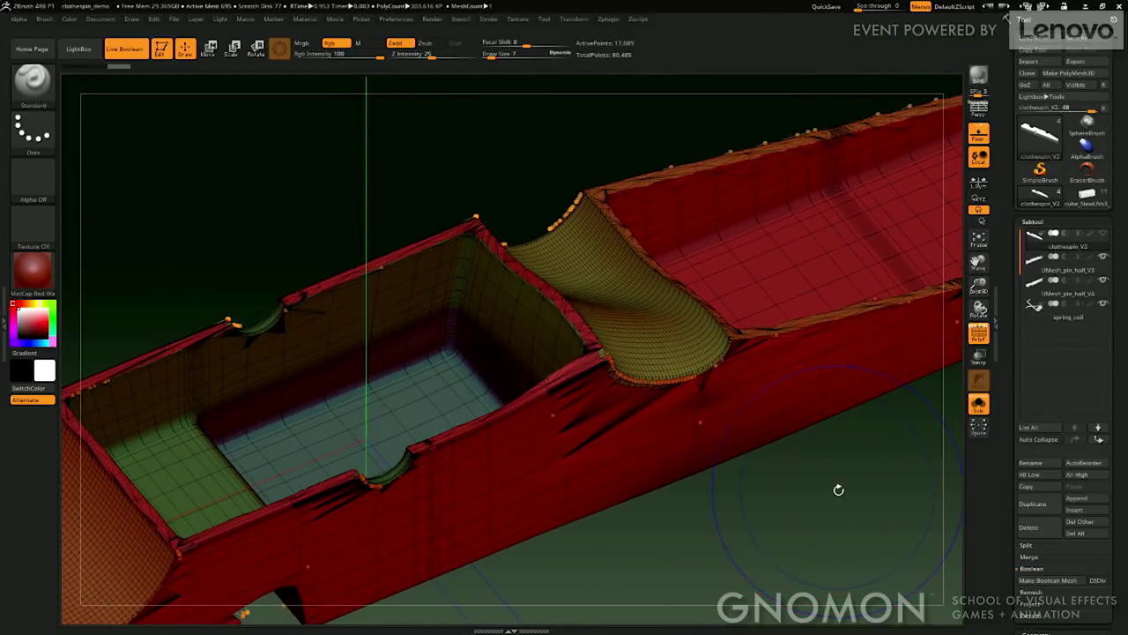
key(shift+f)
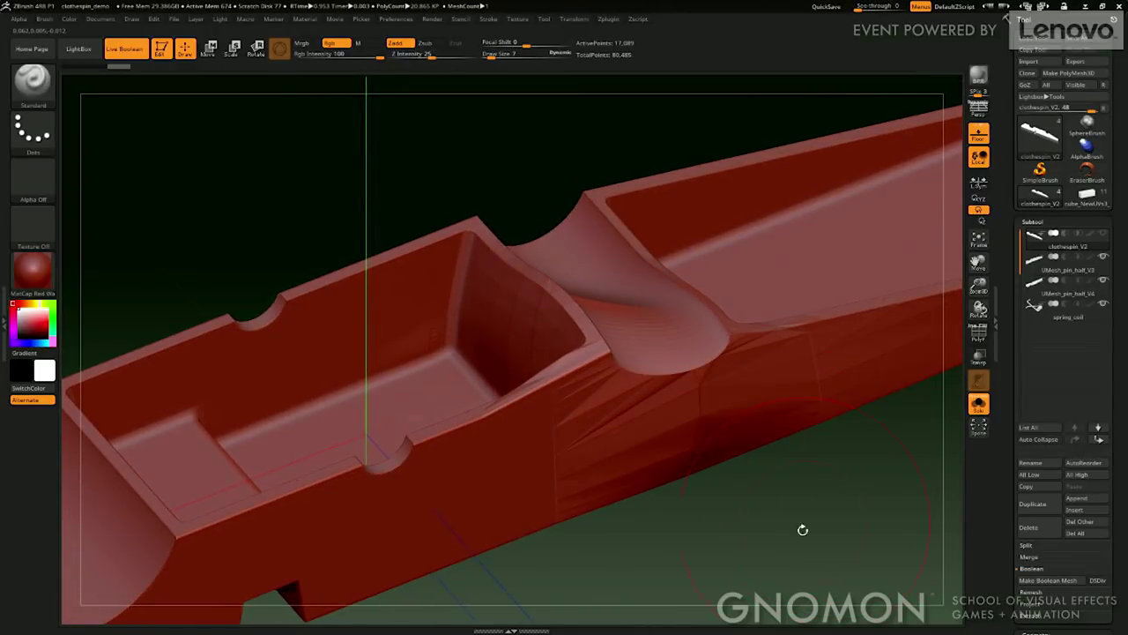
key(ctrl+z)
Step: Compare the topology of UMesh_pin_half_V3 and UMesh_pin_half_V4 using the polyframe
click(1043, 260)
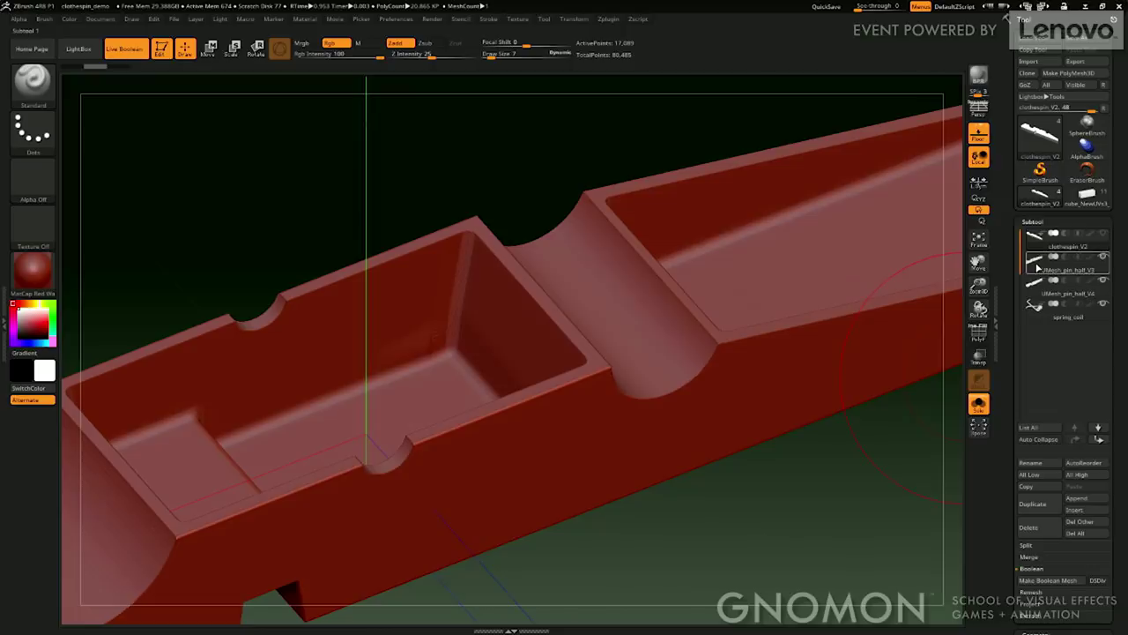
key(shift+f)
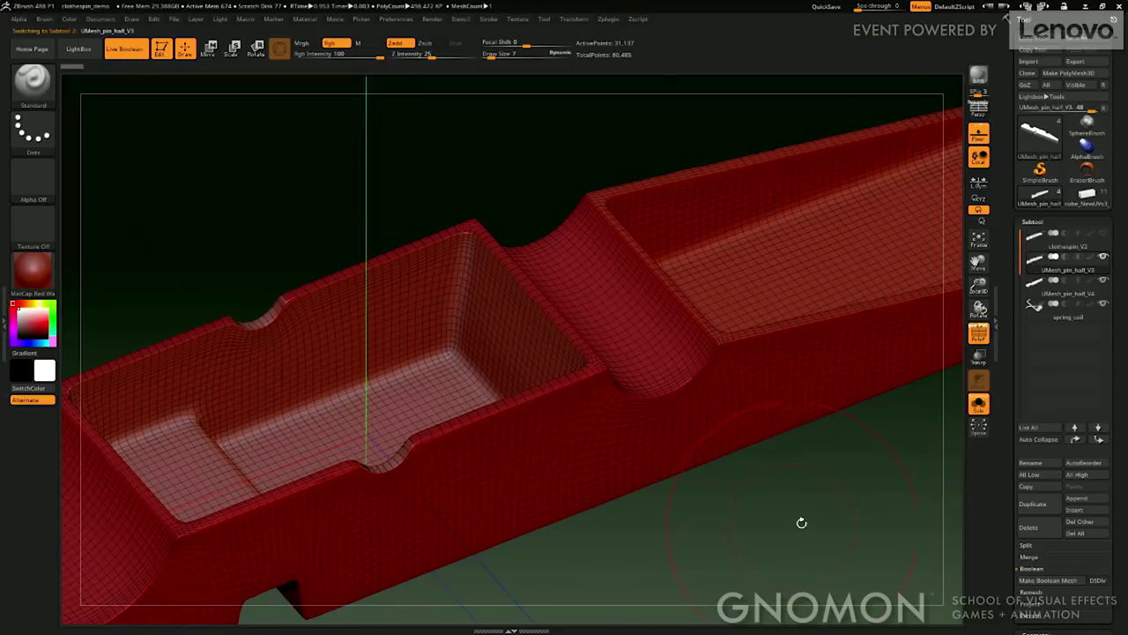
drag(807, 515, 770, 460)
key(shift+f)
click(1038, 288)
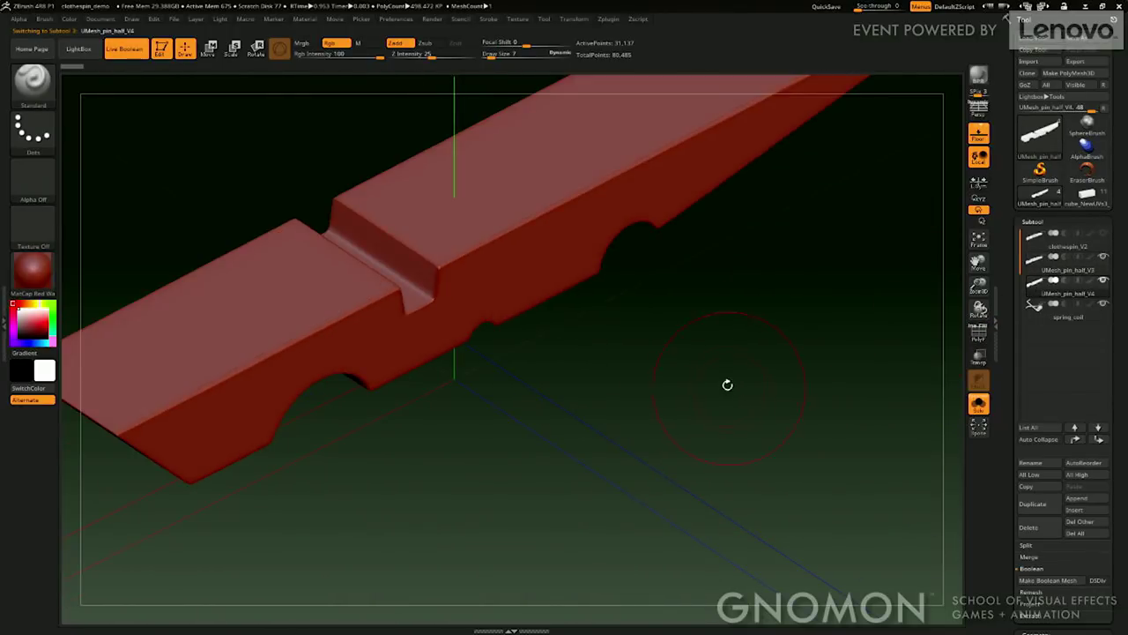
drag(727, 376, 771, 405)
key(shift+f)
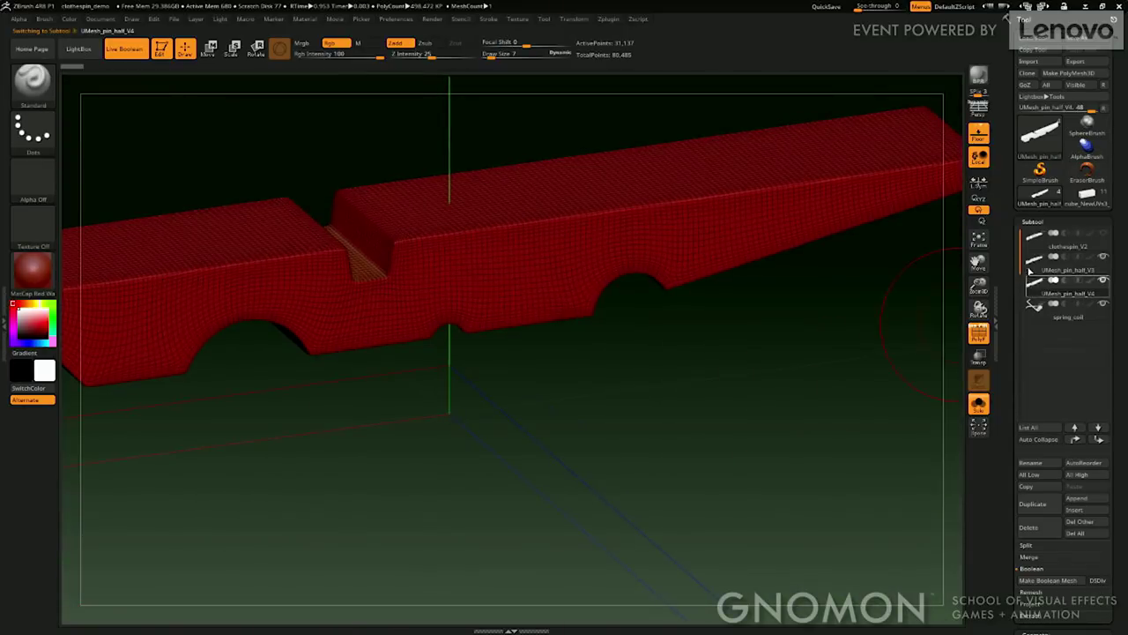
Step: Select UMesh_pin_half_V3 and turn off Solo to show the whole clothespin
click(1041, 265)
drag(717, 443, 648, 489)
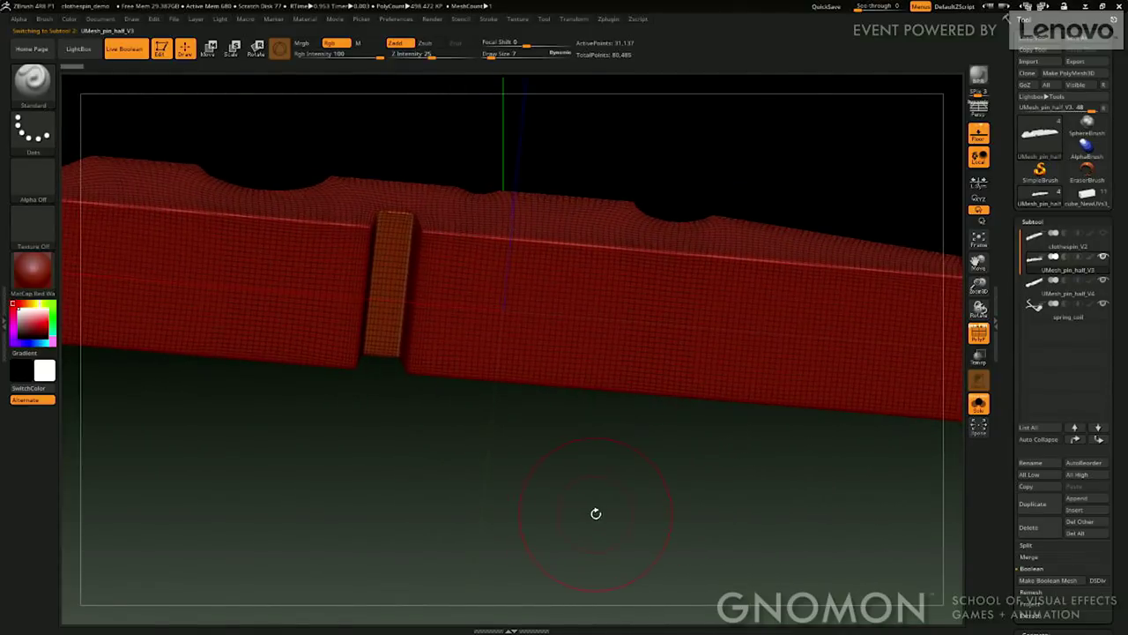
click(979, 404)
Step: Choose the Inflat brush and swap the main and secondary colours
key(b)
key(i)
key(n)
key(v)
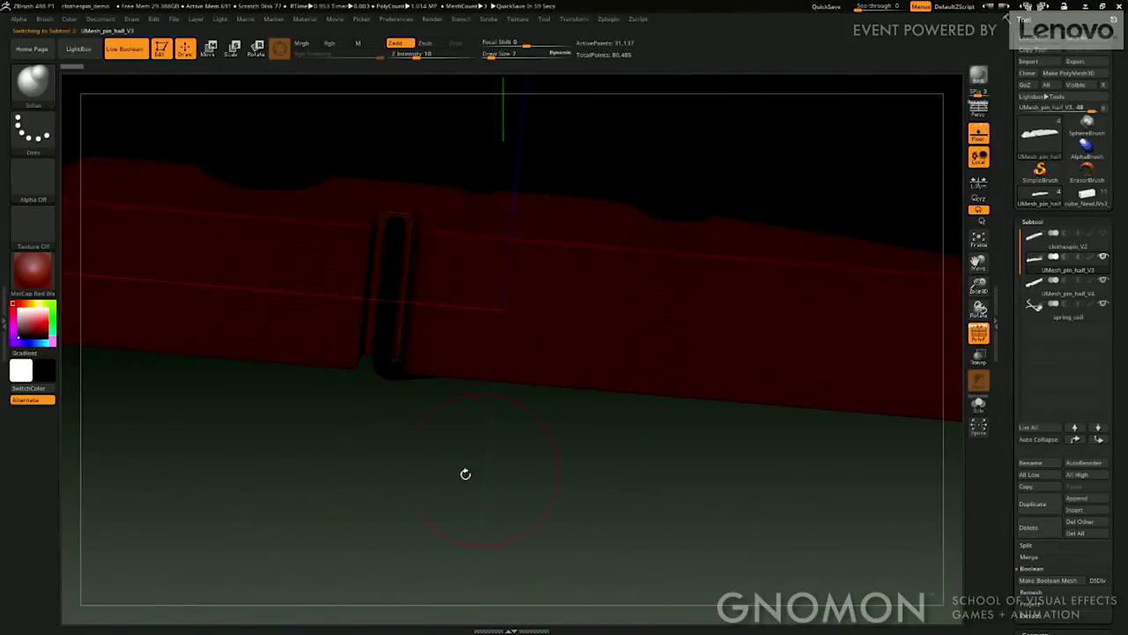
Step: Set the Inflat brush's draw size to 5 for the clothespin's flat outer face
drag(483, 469, 444, 514)
drag(405, 423, 255, 316)
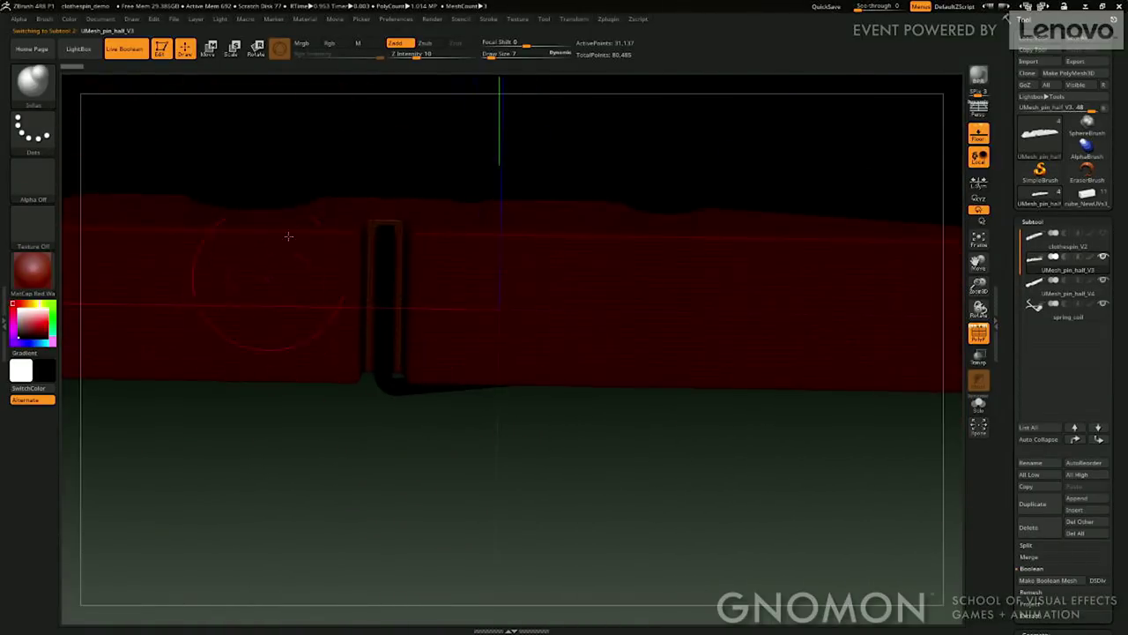
key(shift)
key(s)
drag(251, 449, 256, 450)
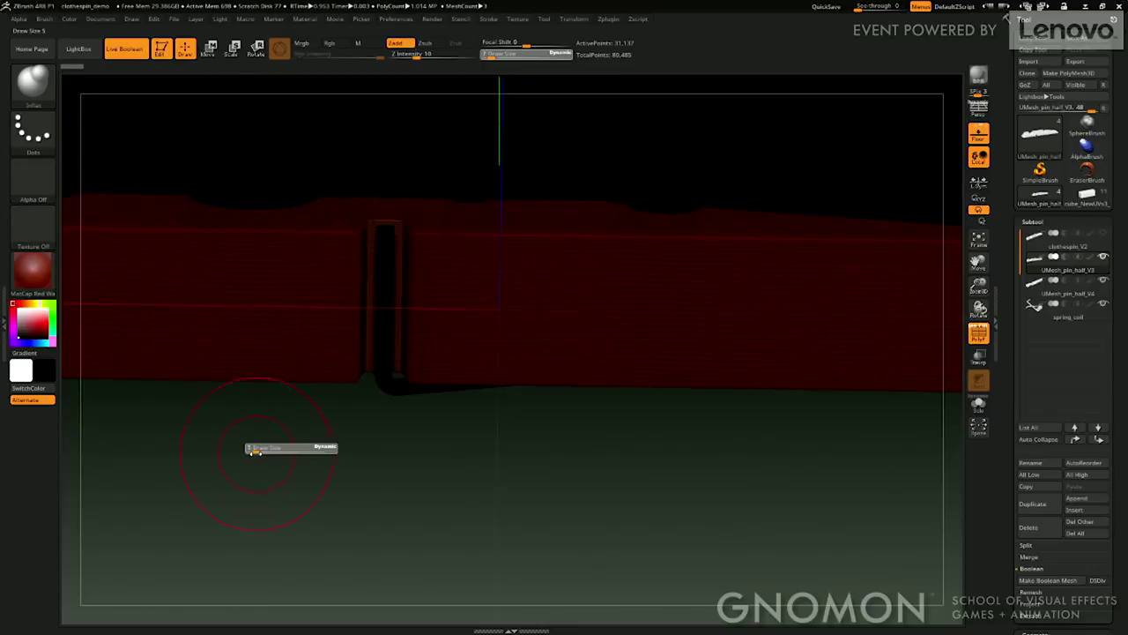
Step: Turn off the polyframe and examine the shading of the whole clothespin from several sides
ctrl+click(248, 292)
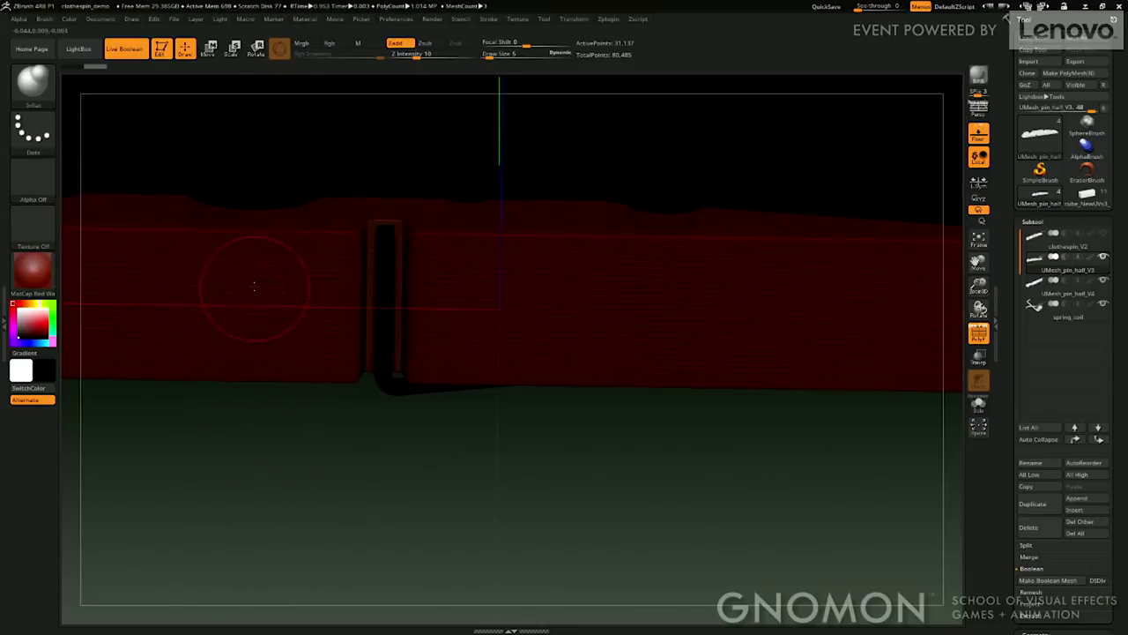
ctrl+click(242, 308)
drag(220, 471, 388, 440)
ctrl+click(220, 295)
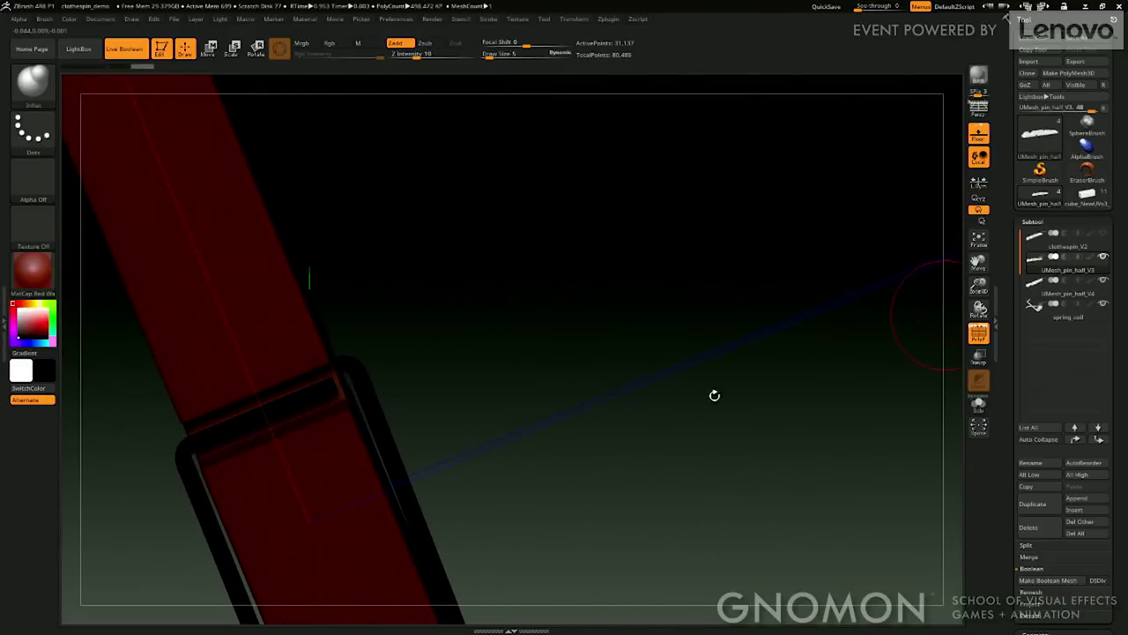
ctrl+click(642, 423)
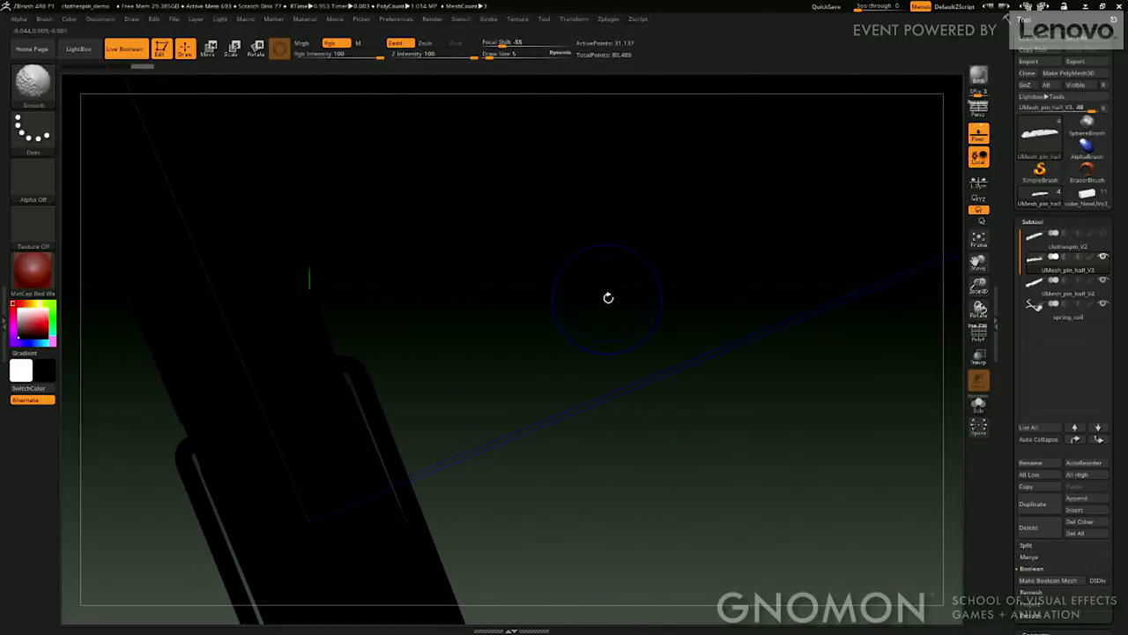
ctrl+click(608, 297)
drag(581, 300, 455, 497)
key(shift+f)
drag(597, 523, 637, 489)
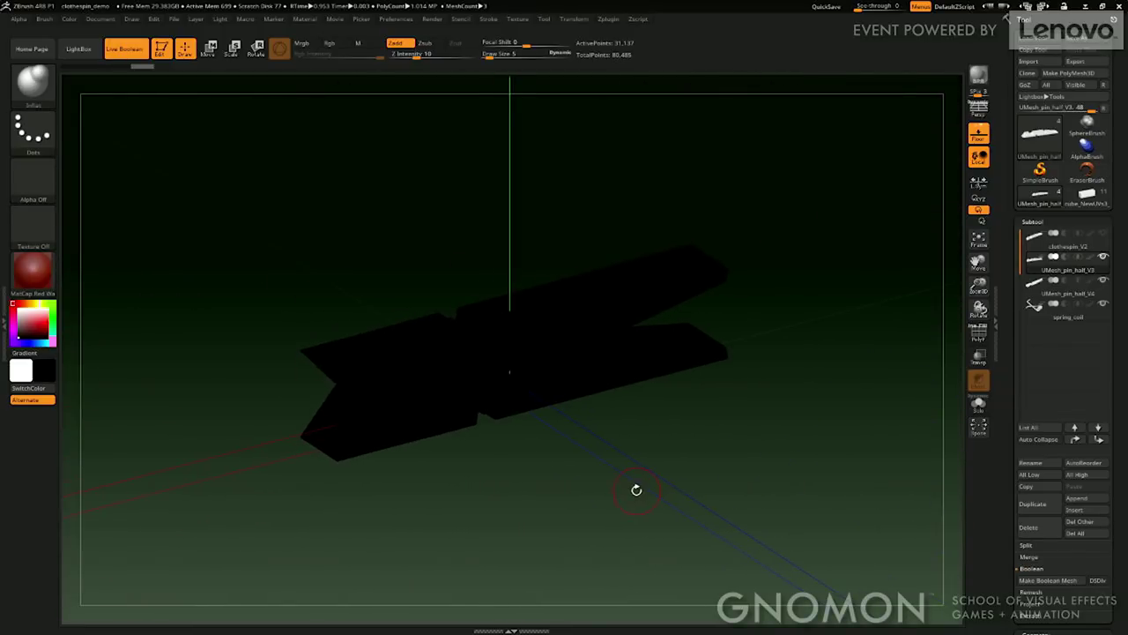
Step: Set the main colour to white and isolate UMesh_pin_half_V3 with Solo
drag(24, 320, 5, 301)
drag(264, 327, 457, 346)
alt+drag(642, 519, 407, 486)
click(516, 504)
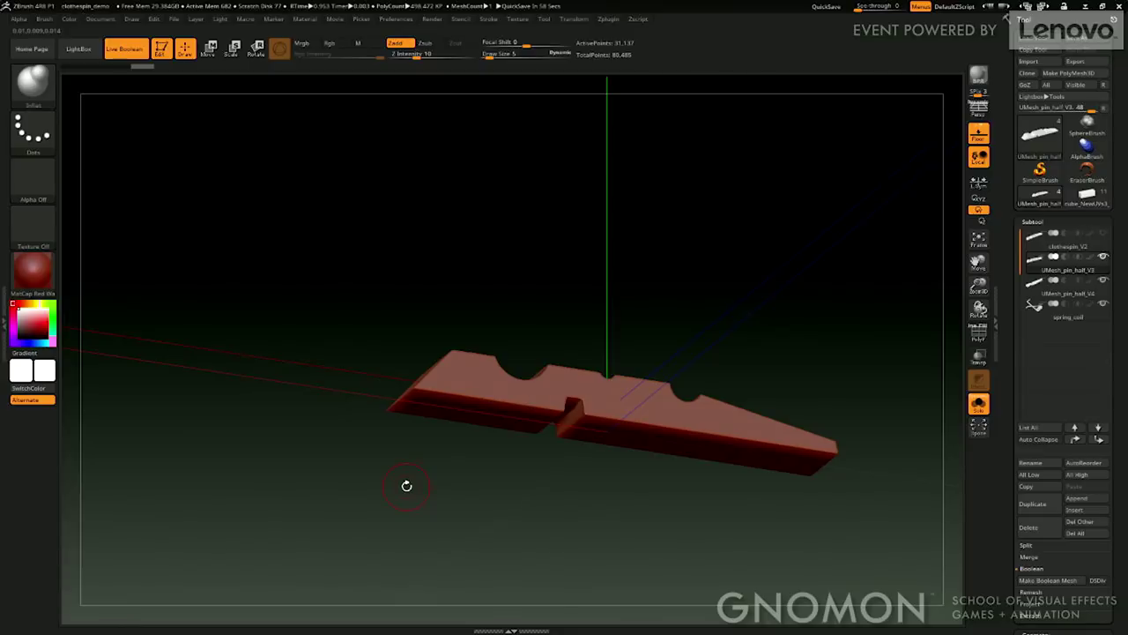
Step: Inflate round bumps on the flat outer face of UMesh_pin_half_V3, on either side of the notch
drag(406, 485, 475, 423)
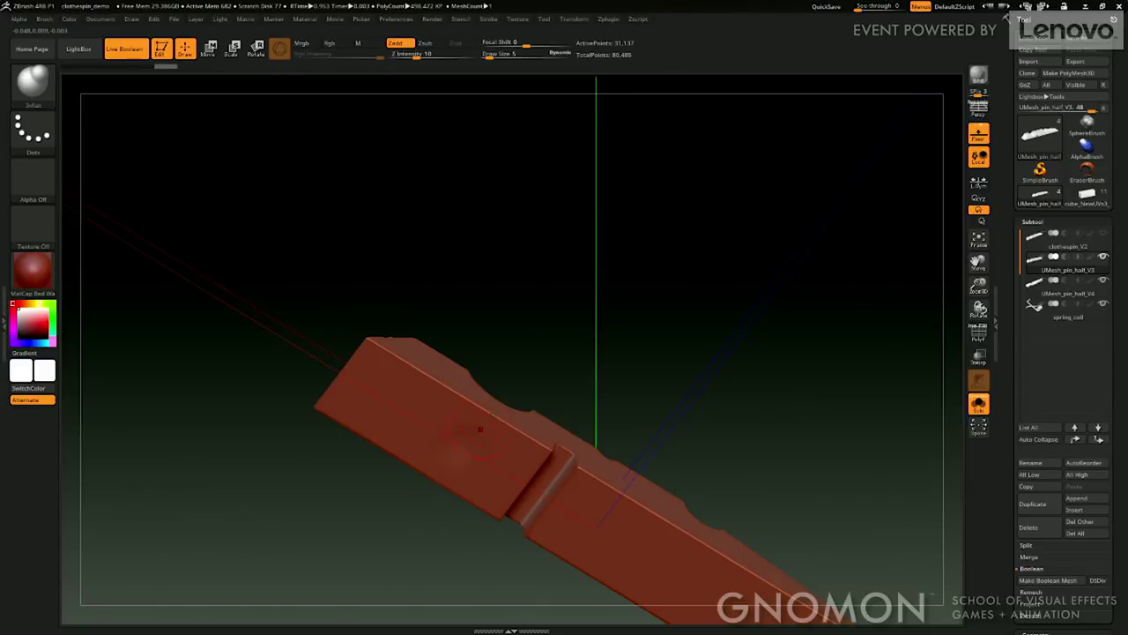
drag(458, 460, 562, 482)
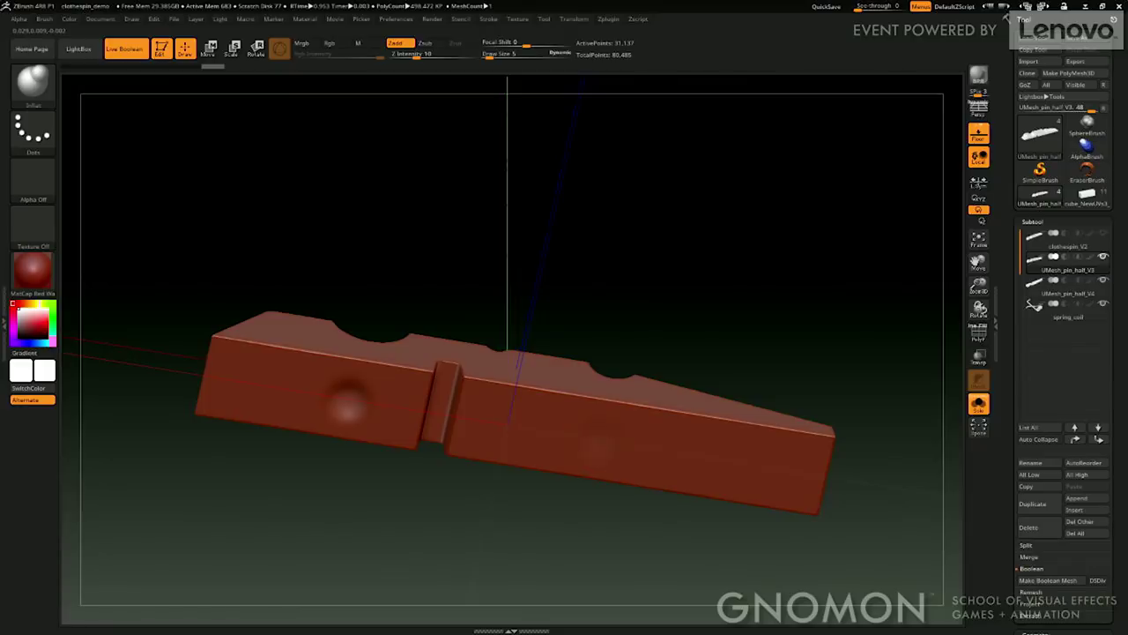
mouse_move(617, 357)
mouse_down()
mouse_move(708, 224)
mouse_move(685, 314)
mouse_move(558, 270)
mouse_move(560, 215)
mouse_move(647, 185)
mouse_move(710, 184)
mouse_move(723, 223)
mouse_move(547, 533)
mouse_move(810, 287)
mouse_move(778, 230)
mouse_move(803, 274)
mouse_move(614, 372)
mouse_up()
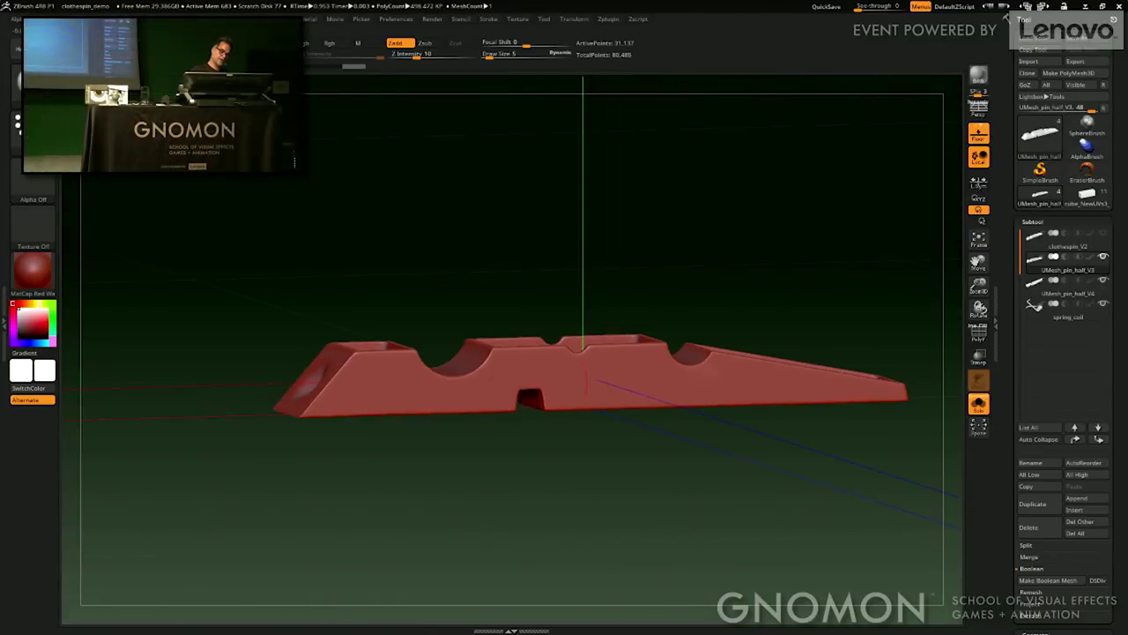
drag(708, 238, 726, 388)
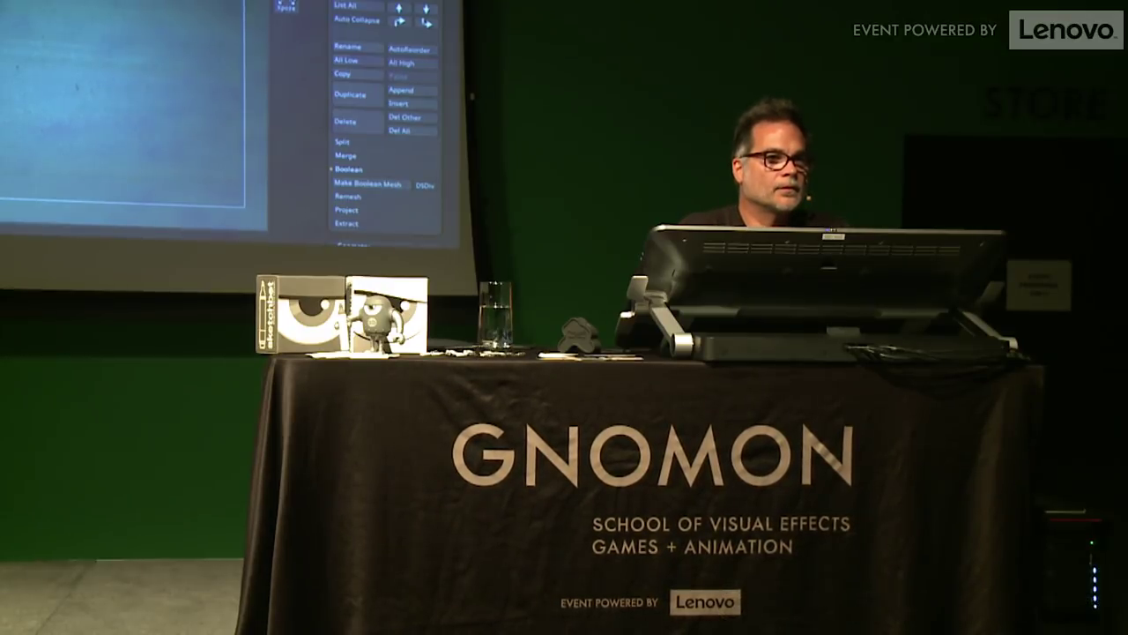
Step: Switch back to the tool with the Boolean cutters, turn on the polyframe and select cube_NewUVs3_5
click(145, 60)
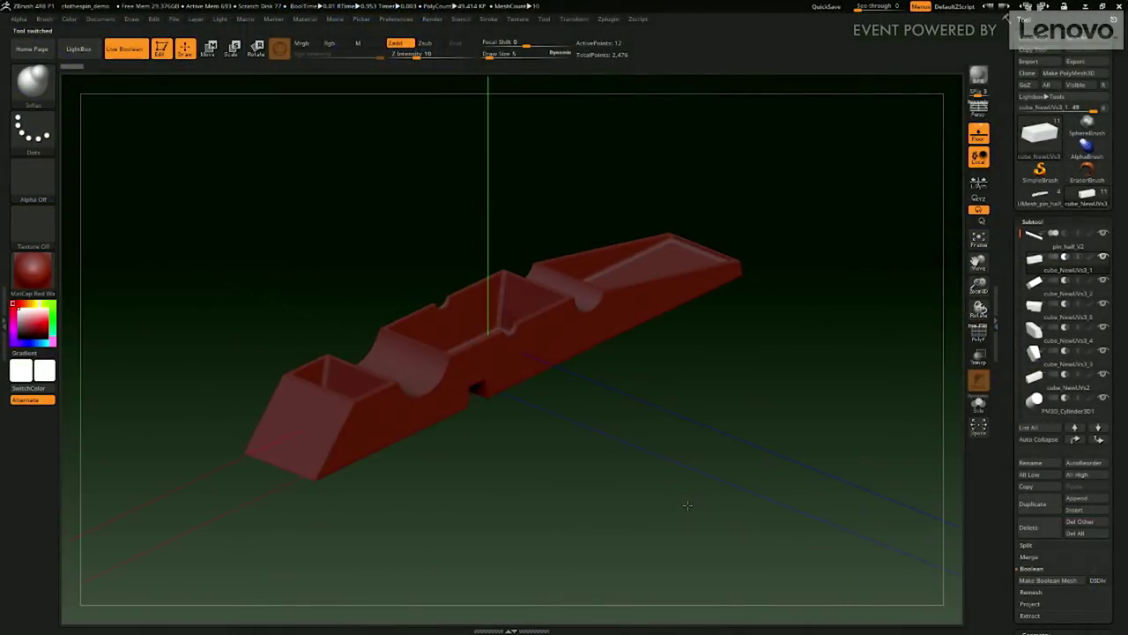
drag(688, 505, 682, 524)
key(shift+f)
click(1040, 278)
click(1036, 305)
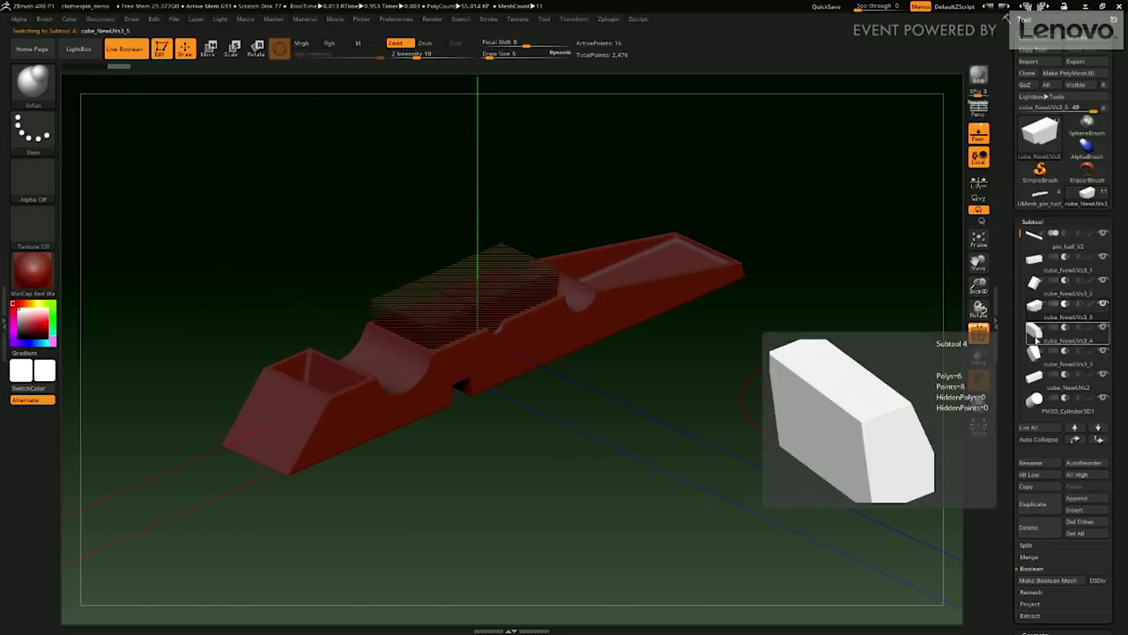
Step: Move the middle cutter cube_NewUVs3_5 slightly upward along its vertical axis
key(w)
mouse_move(461, 250)
mouse_down()
mouse_move(461, 193)
mouse_move(461, 271)
mouse_move(461, 245)
mouse_up()
drag(739, 395, 748, 421)
drag(461, 248, 461, 241)
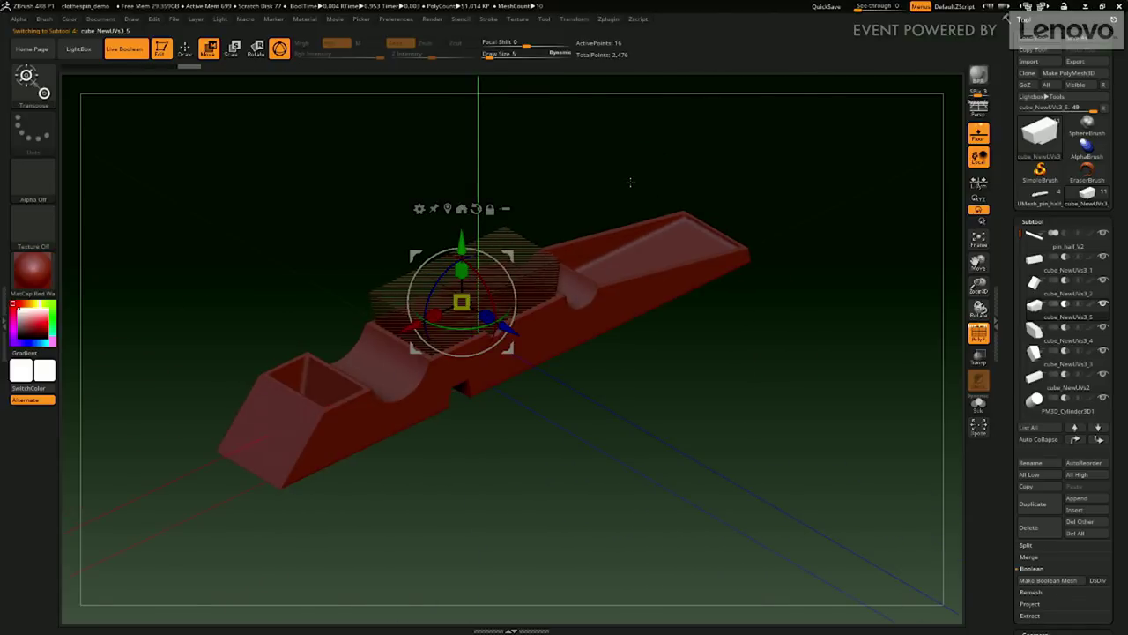